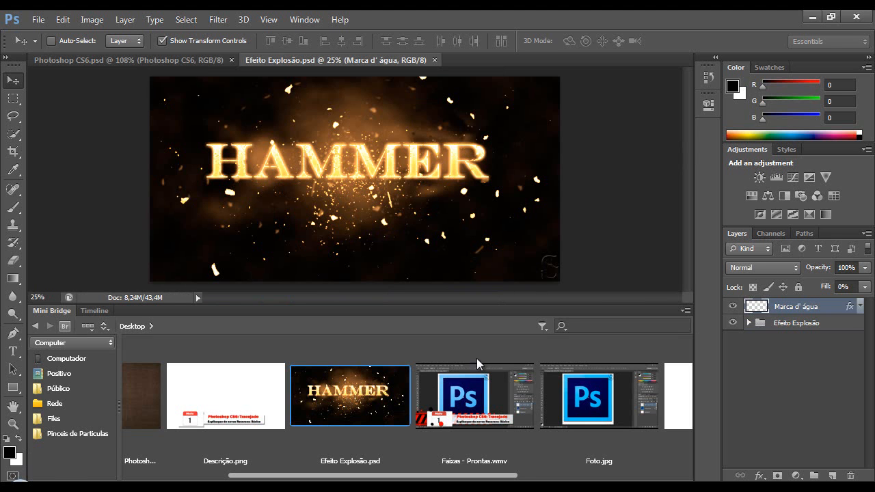
Examine the finished HAMMER explosion artwork at actual size and the layers inside its Efeito Explosão and Letra e Efeitos groups.
double_click(66, 314)
key("ctrl+0")
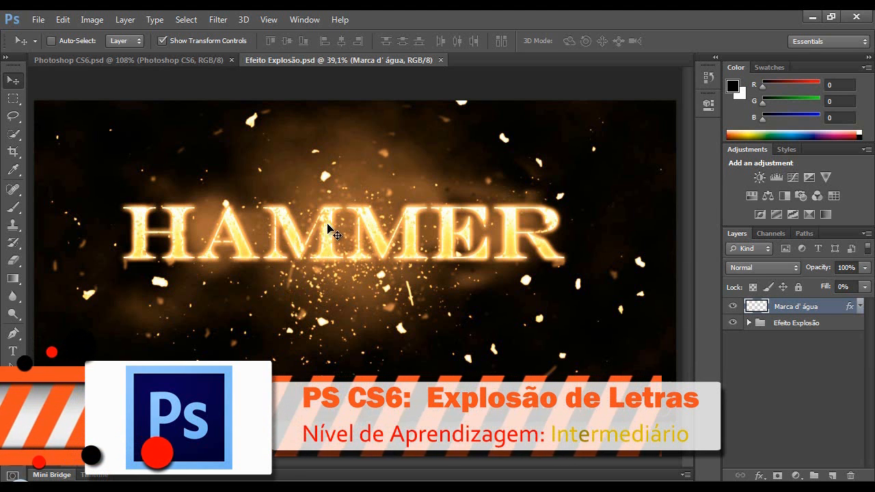
key("ctrl+1")
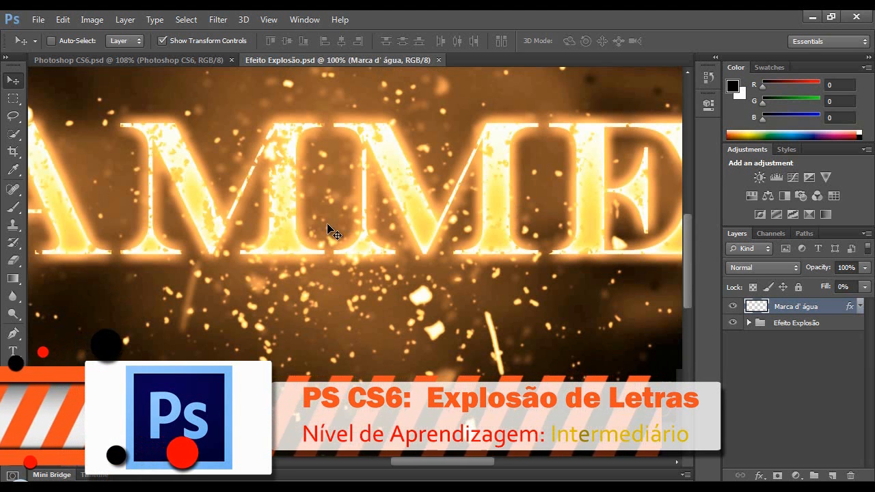
left_click_drag(316, 222, 403, 299)
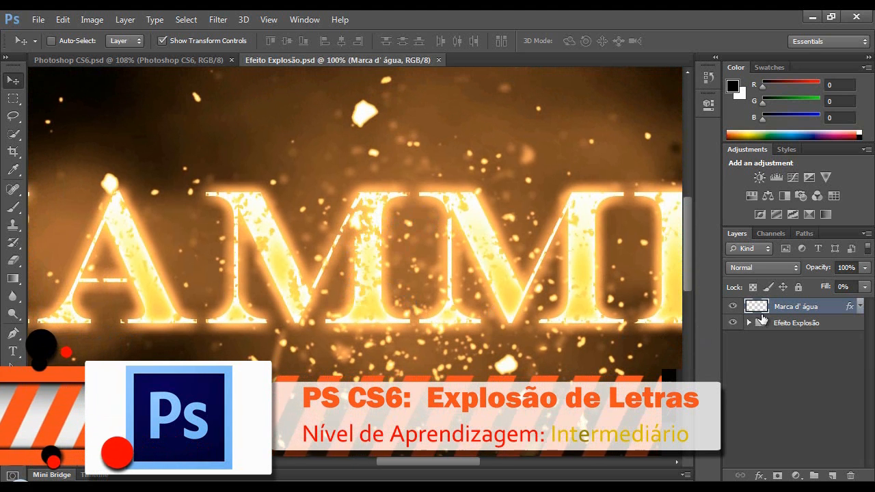
left_click(749, 323)
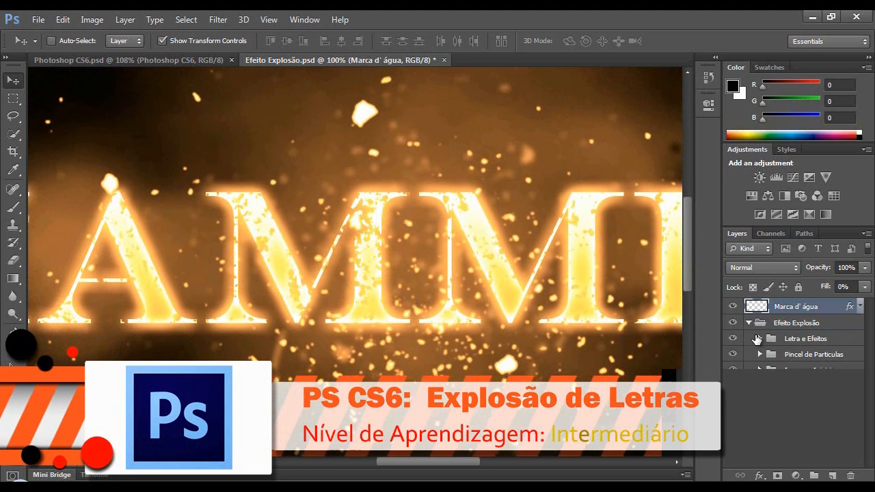
left_click(759, 338)
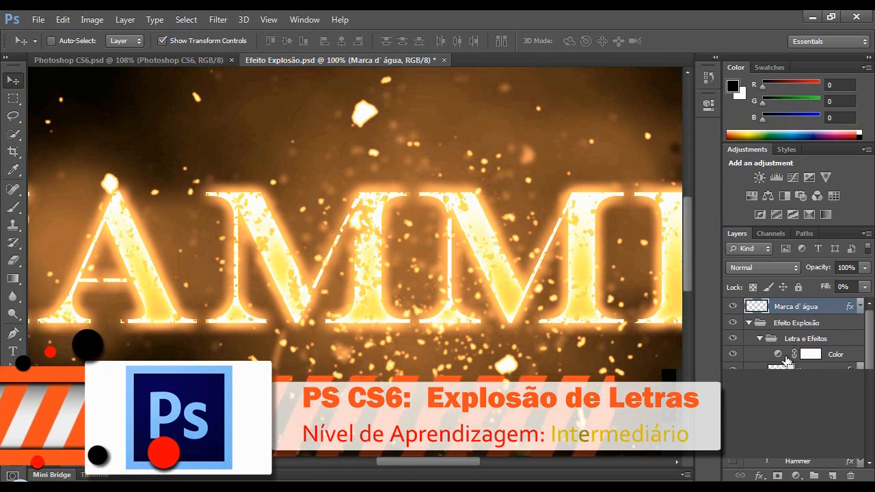
key("ctrl+0")
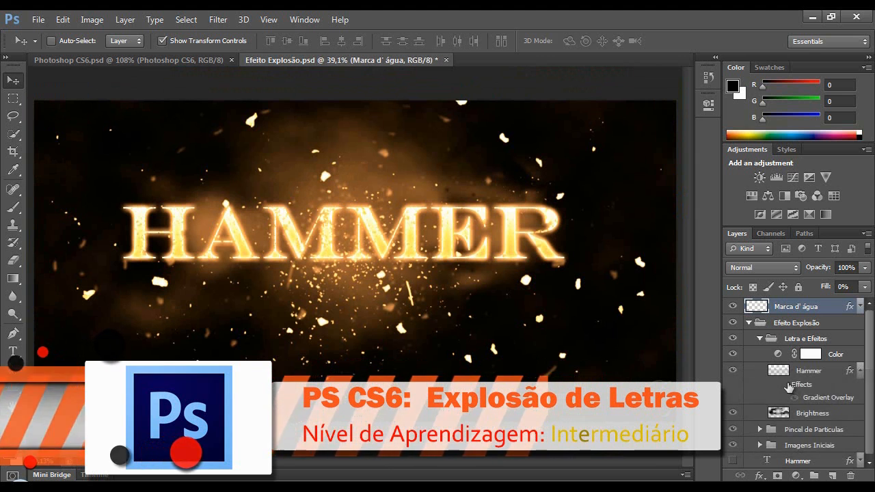
Toggle the effects of the Hammer layer in the Letra e Efeitos group to compare the lettering with and without Gradient Overlay.
left_click(789, 387)
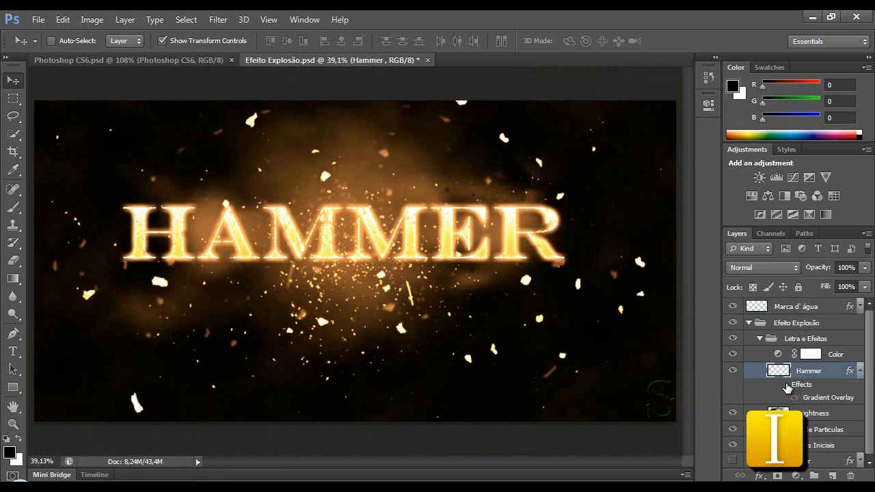
left_click(786, 387)
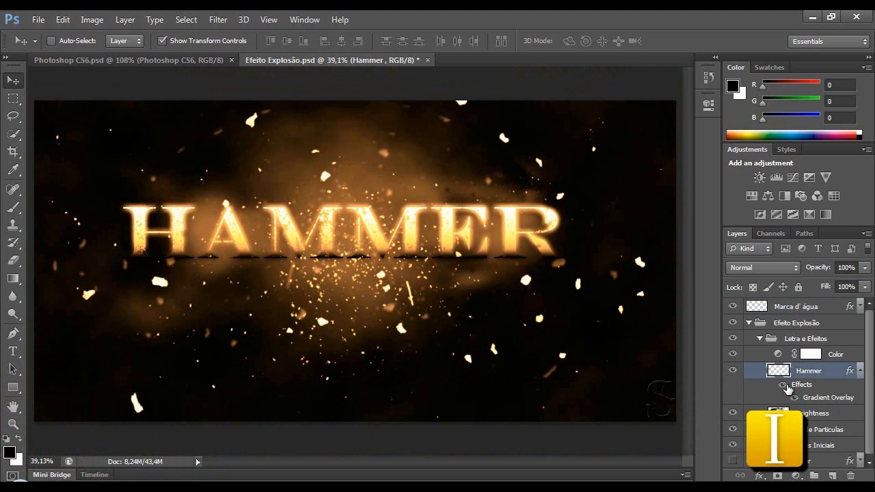
left_click(788, 388)
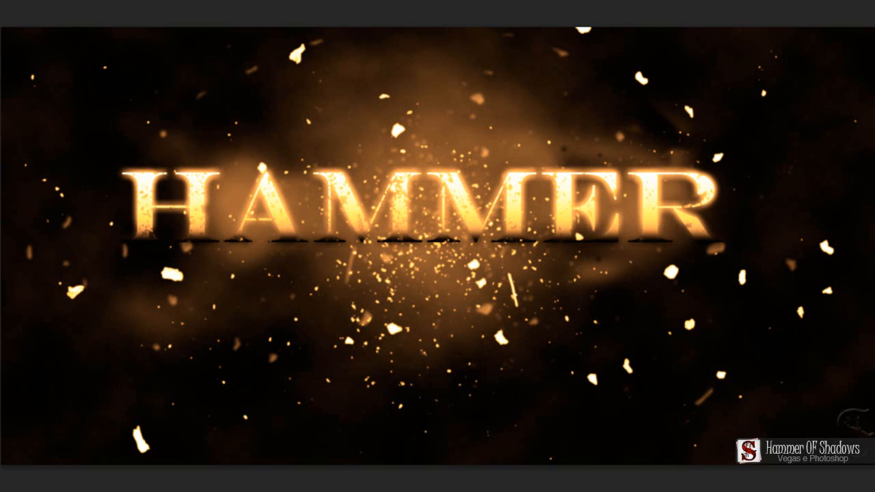
Create a transparent 2400 × 1200 pixel RGB document named Explosão with a resolution of 72 pixels/inch.
key("ctrl+n")
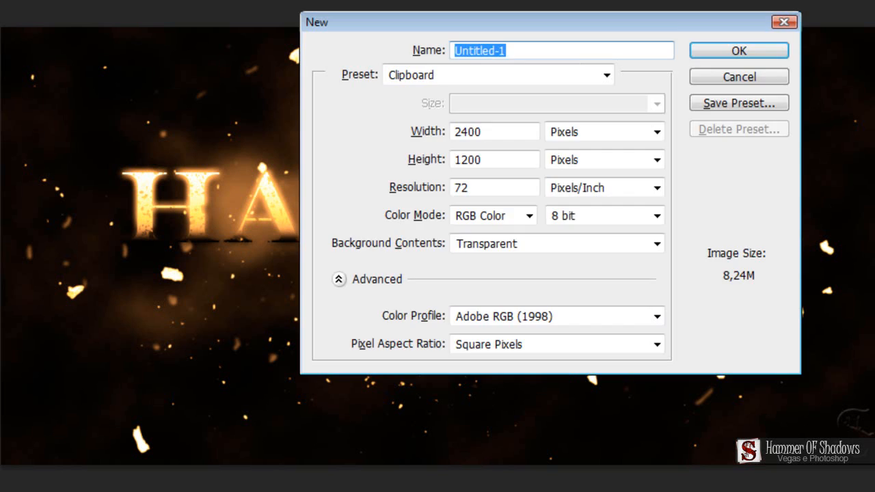
type("Explosão")
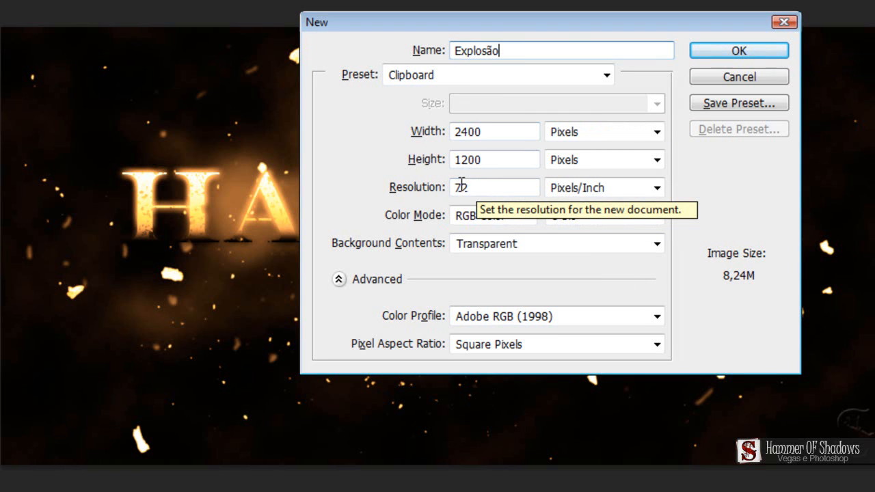
left_click(487, 188)
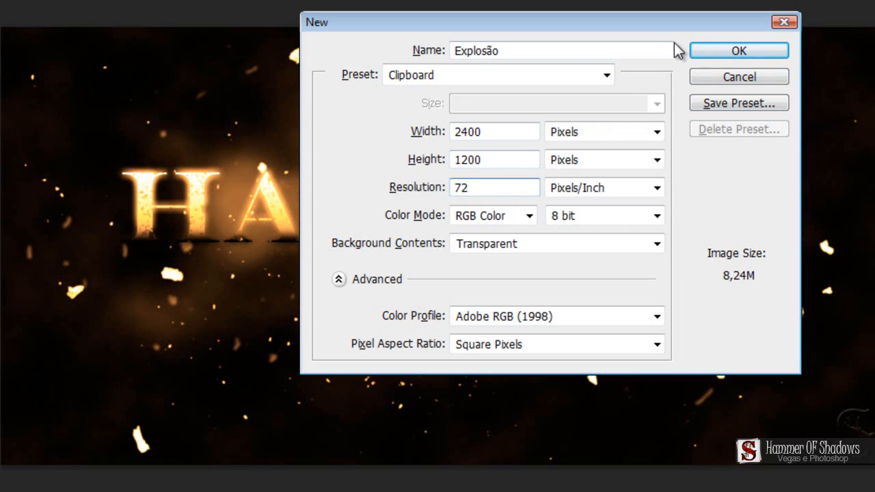
left_click_drag(470, 188, 375, 209)
type("300")
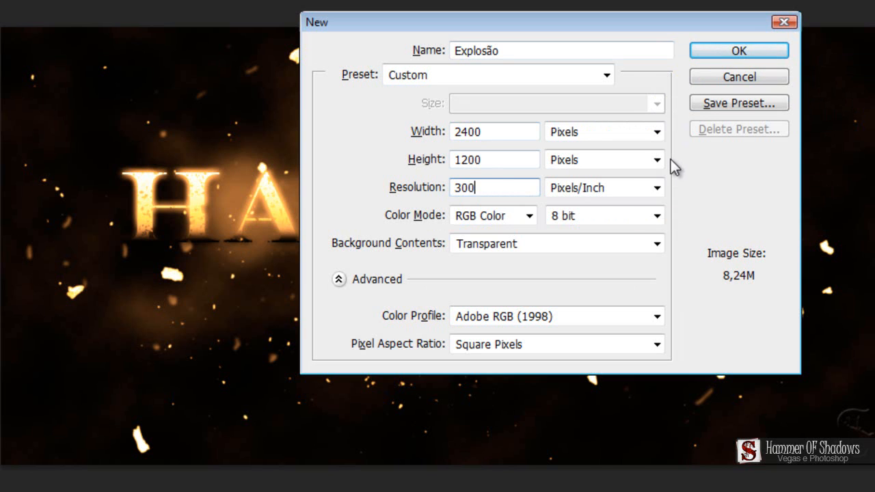
left_click_drag(482, 187, 435, 170)
type("72")
left_click(726, 52)
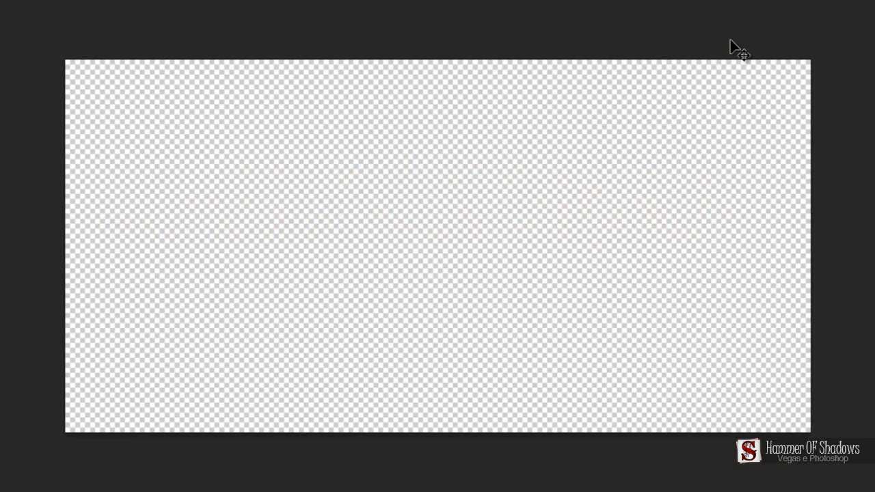
key("ctrl+0")
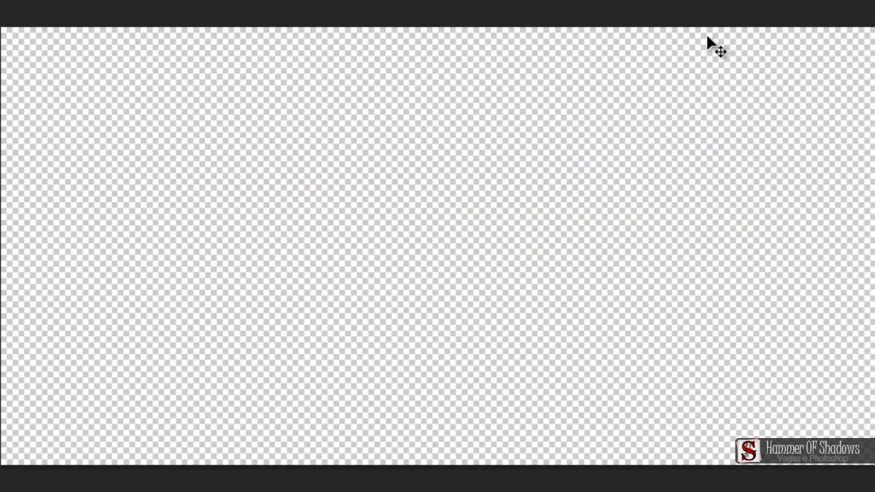
Rename the new document's only layer to Principal.
key("Tab")
double_click(806, 309)
type("Parincipal")
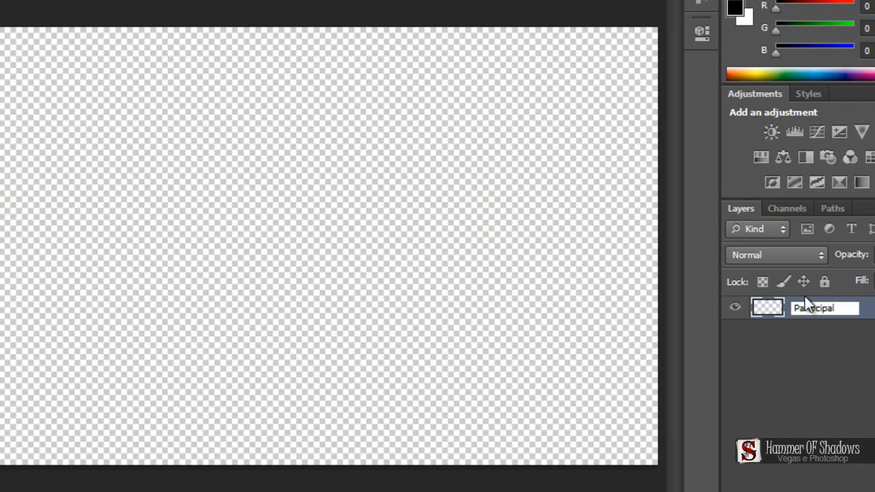
double_click(820, 308)
type("Princi")
key("Tab")
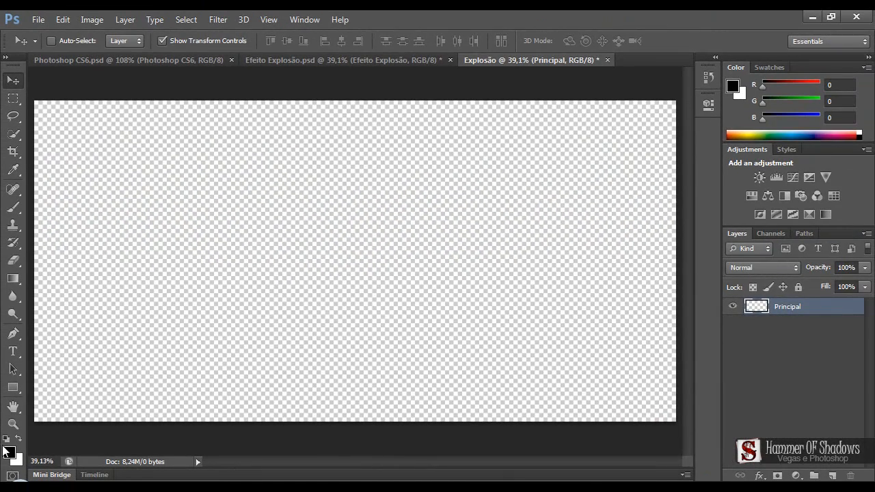
Set the foreground color to #191919 and fill the Principal layer with it.
left_click(8, 451)
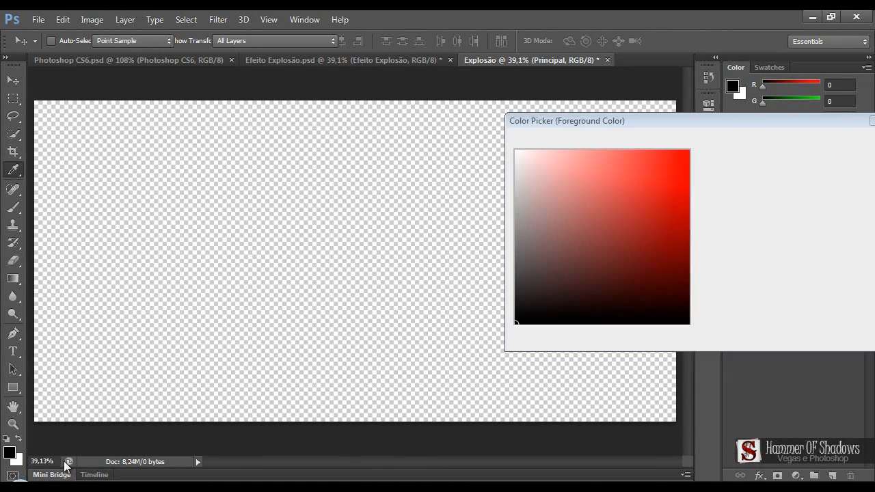
left_click_drag(760, 336, 613, 337)
type("19")
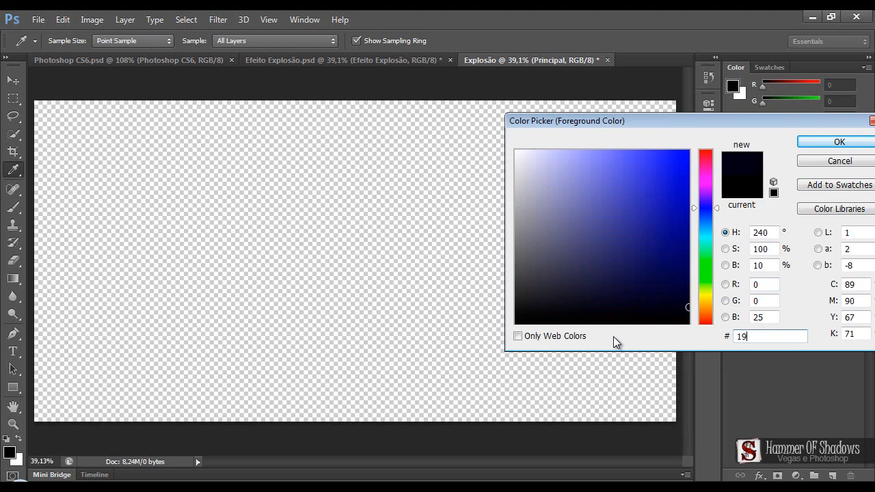
type("1919")
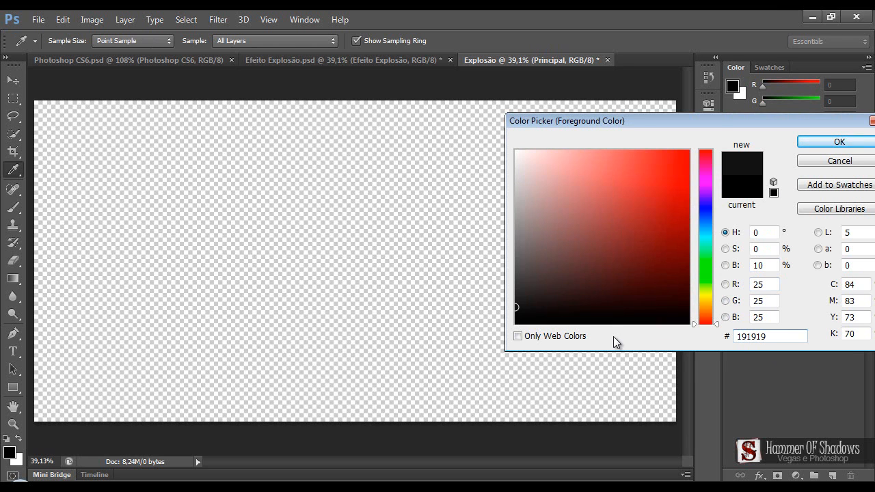
key("Return")
key("v")
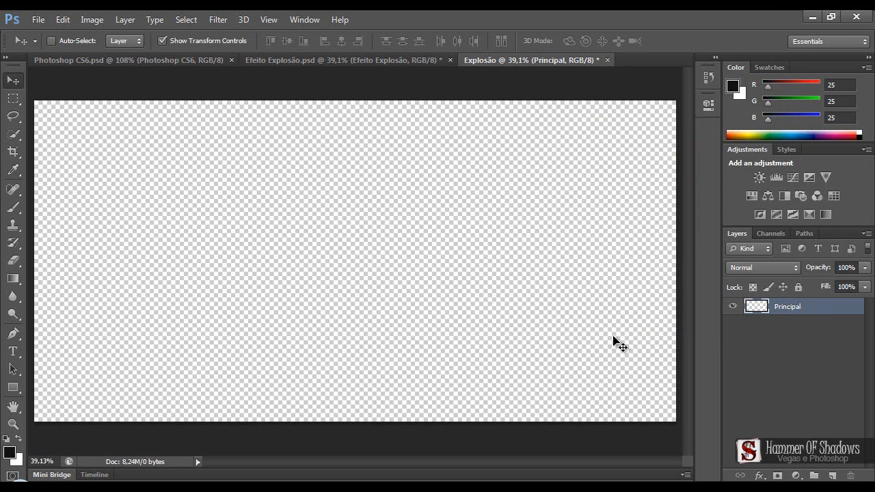
key("alt+BackSpace")
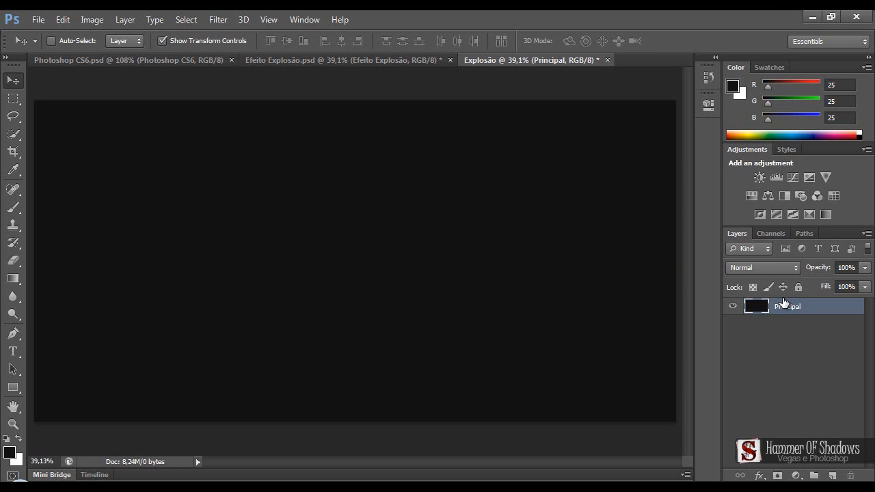
Add a new layer above Principal and name it Clouds.
left_click(833, 475)
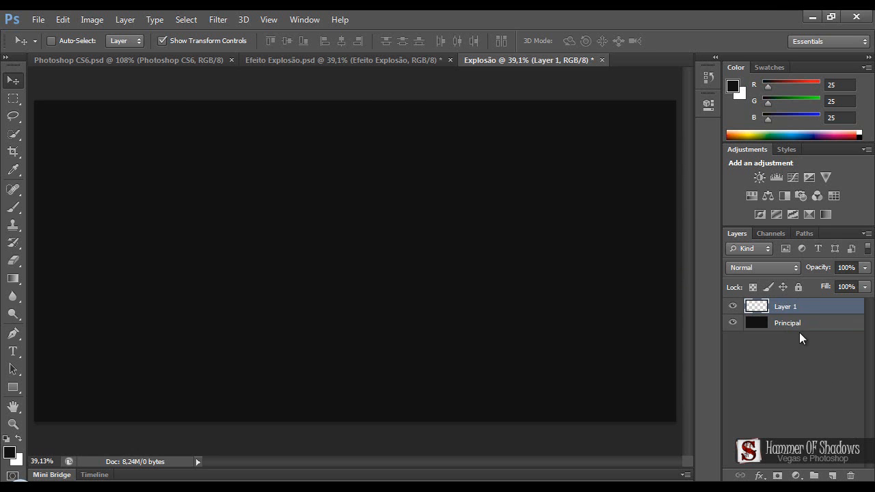
double_click(788, 307)
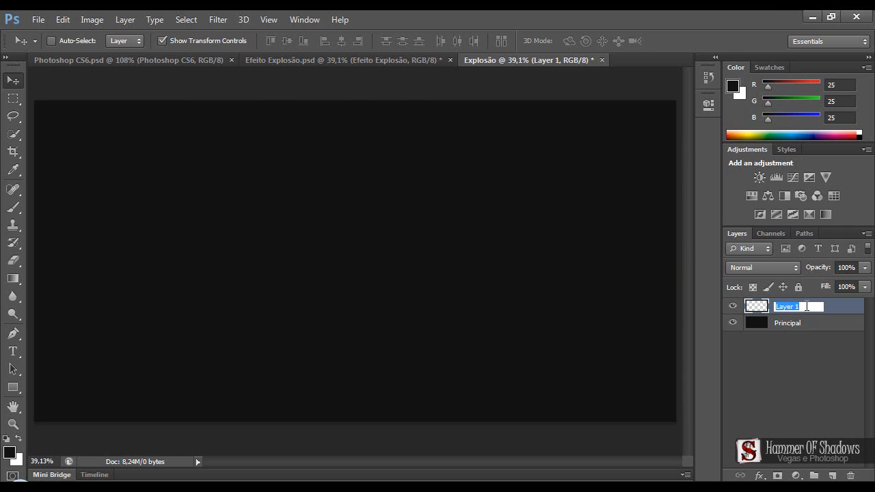
type("Clouds")
key("Return")
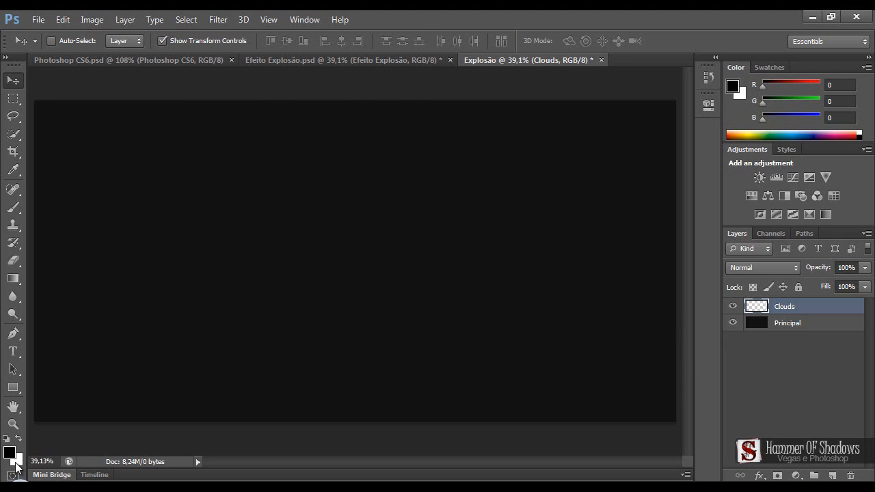
Set the background color to #303030.
left_click(17, 460)
left_click(740, 338)
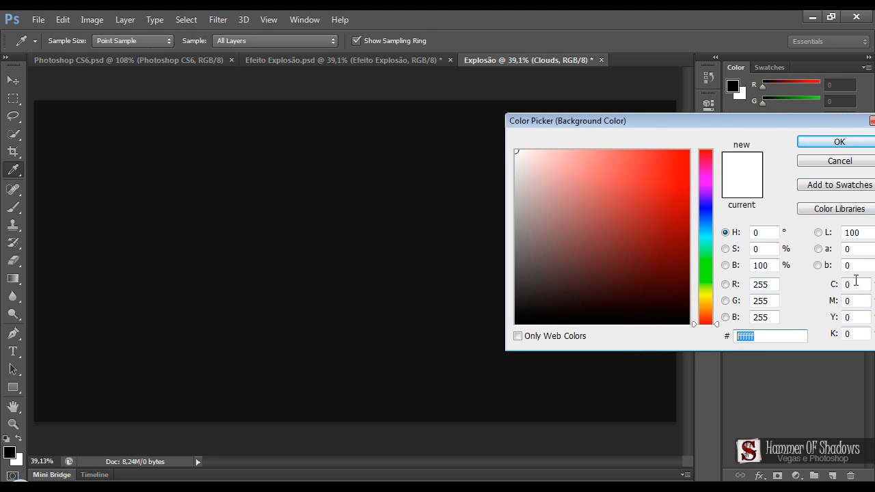
type("303030")
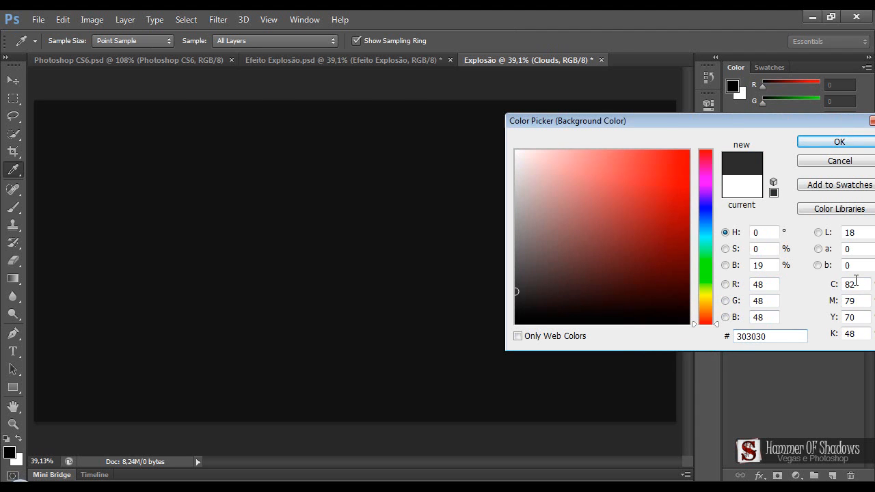
key("Return")
key("v")
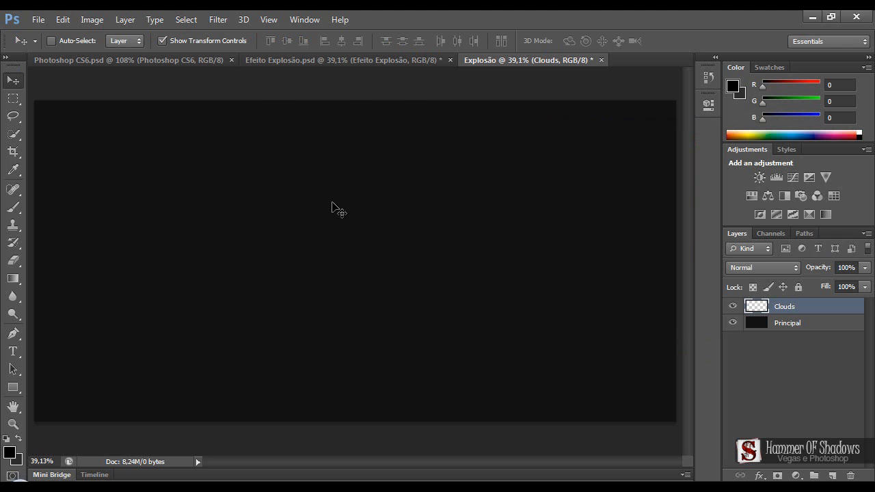
Apply the Clouds render filter to the Clouds layer and set its blend mode to Overlay.
left_click(223, 24)
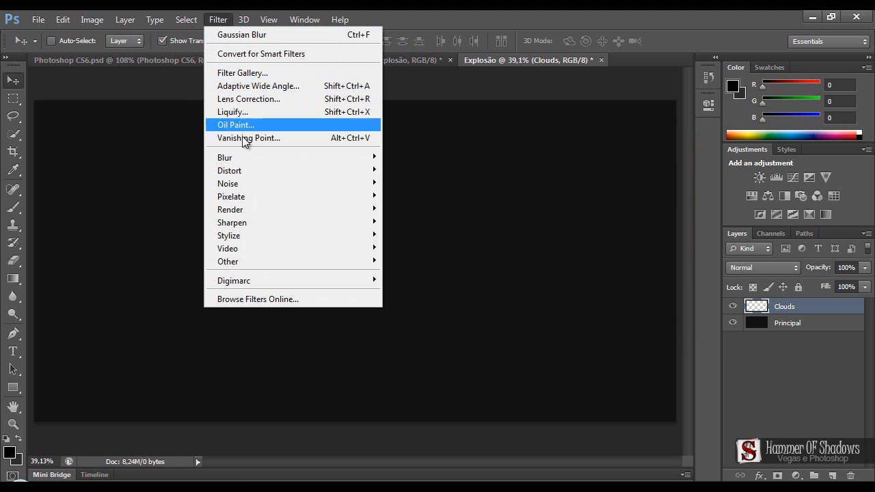
mouse_move(238, 210)
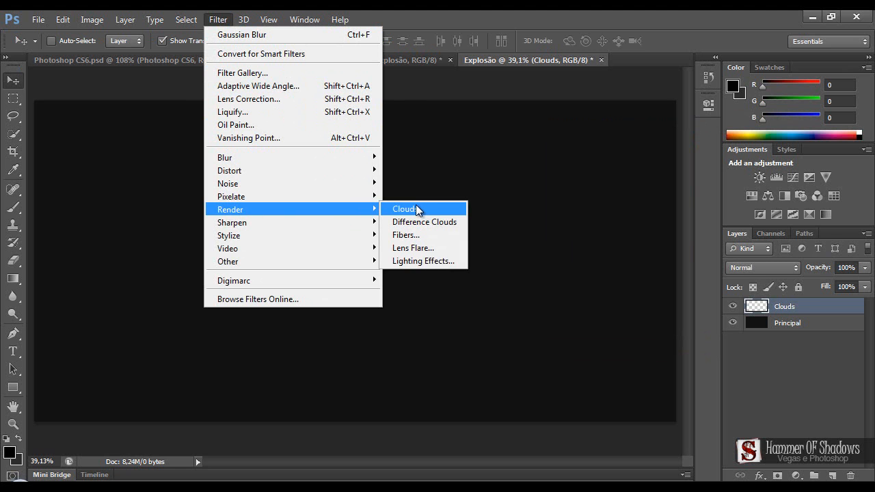
left_click(420, 208)
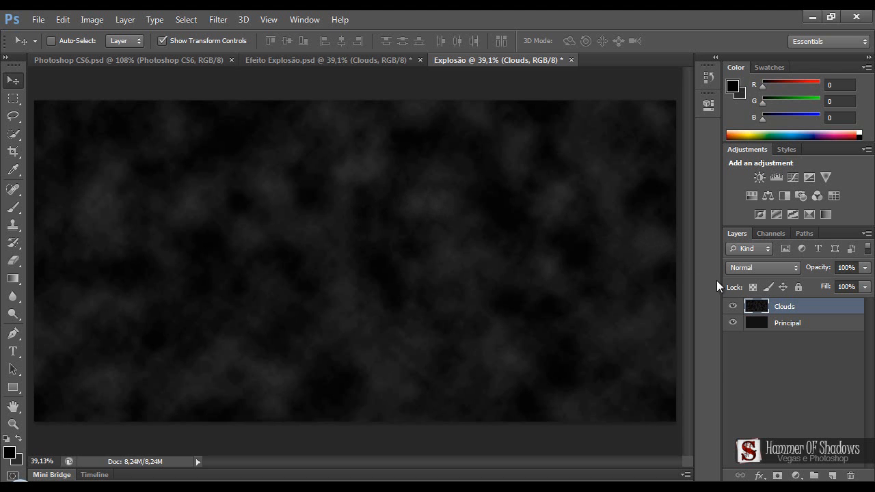
left_click(779, 266)
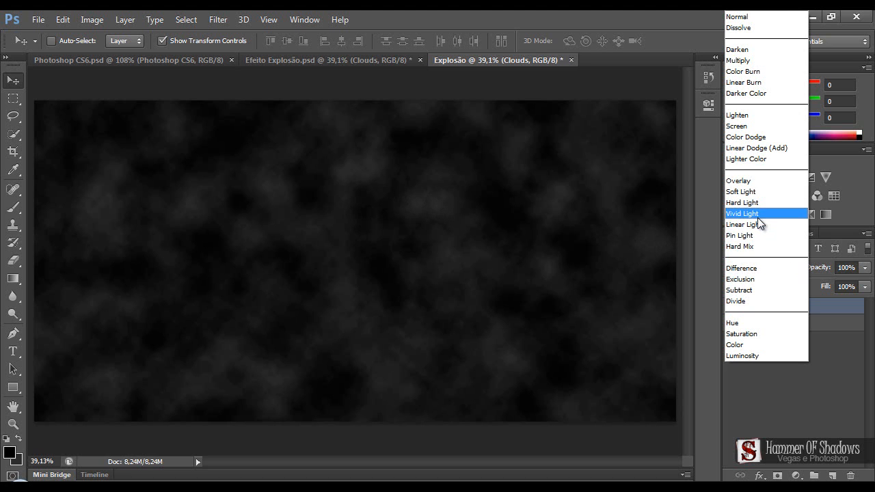
left_click(744, 180)
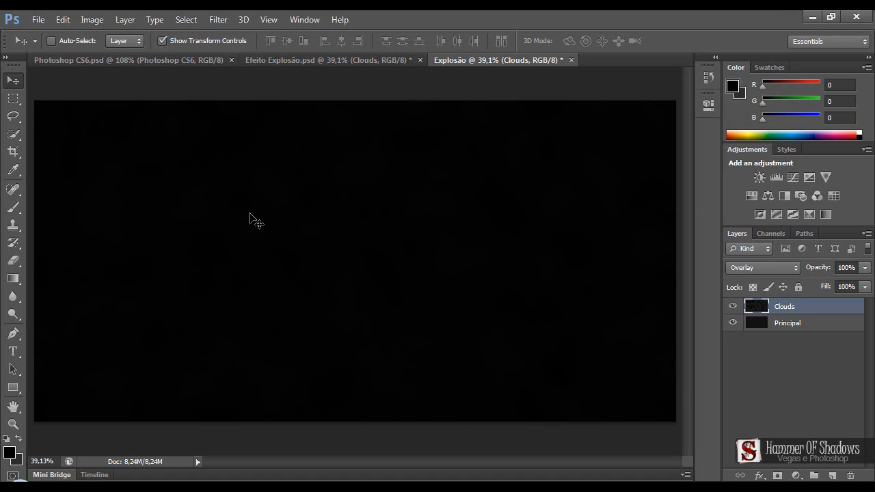
Add an empty layer above Clouds and delete it again.
key("ctrl+shift+alt+n")
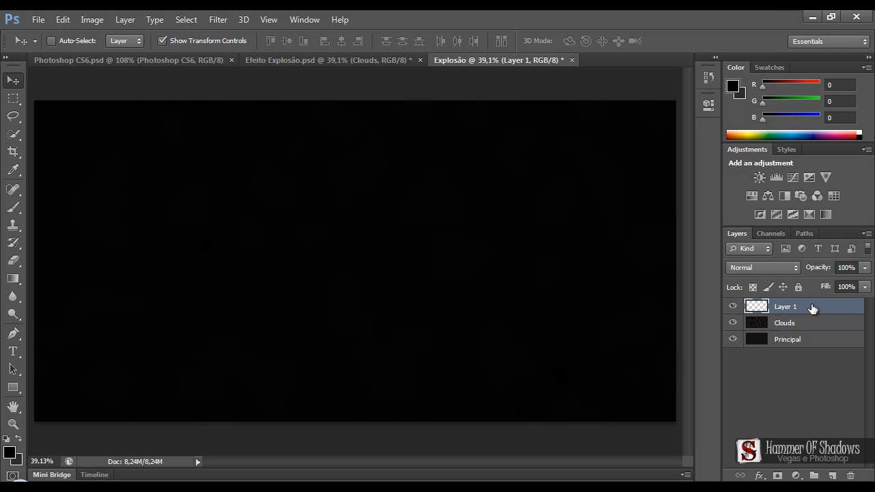
key("Delete")
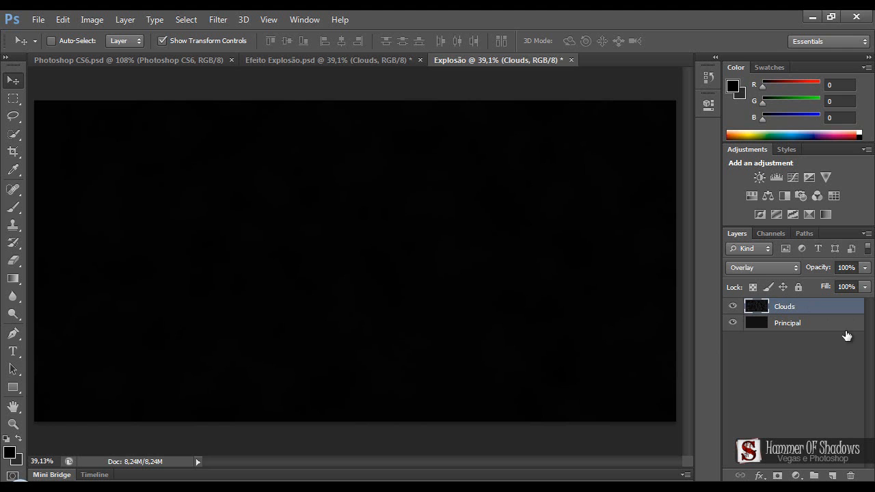
Add a new layer above Clouds and choose the 2479 px scattered-particle brush preset.
left_click(831, 475)
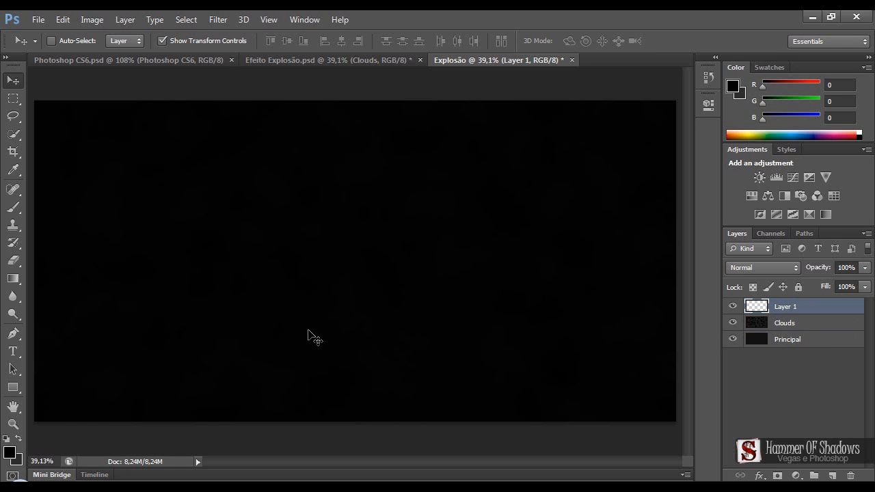
key("b")
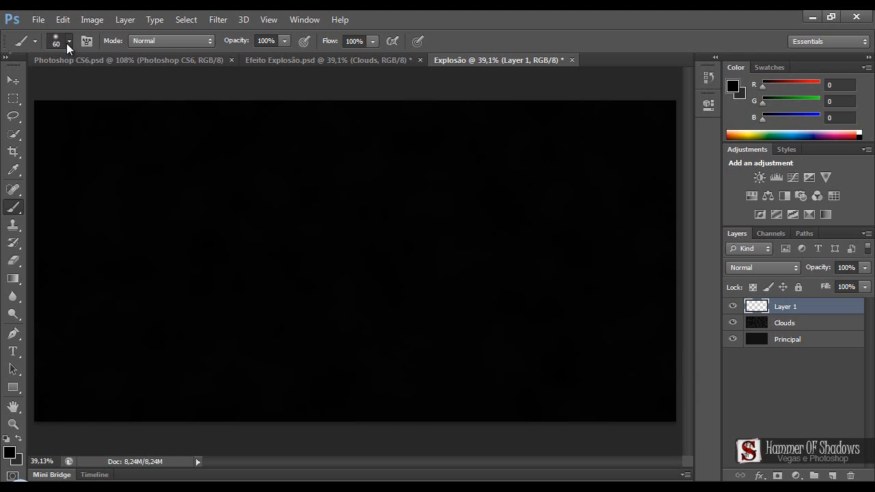
left_click(68, 41)
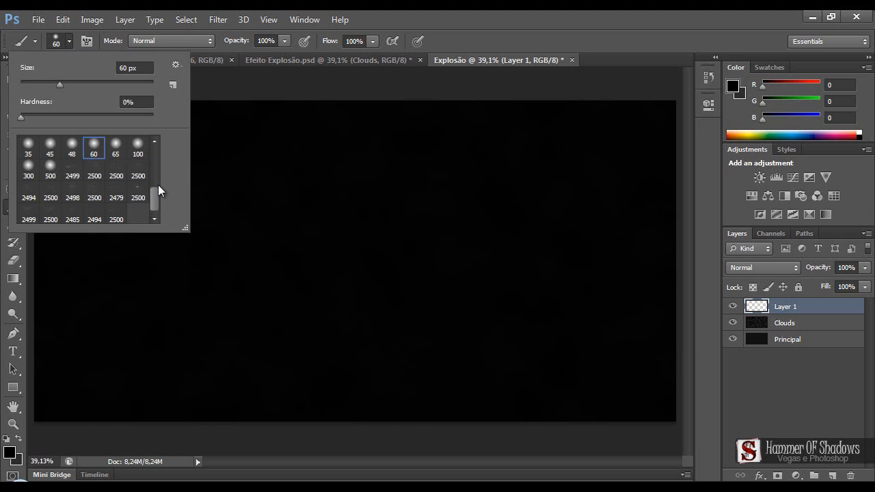
left_click(30, 196)
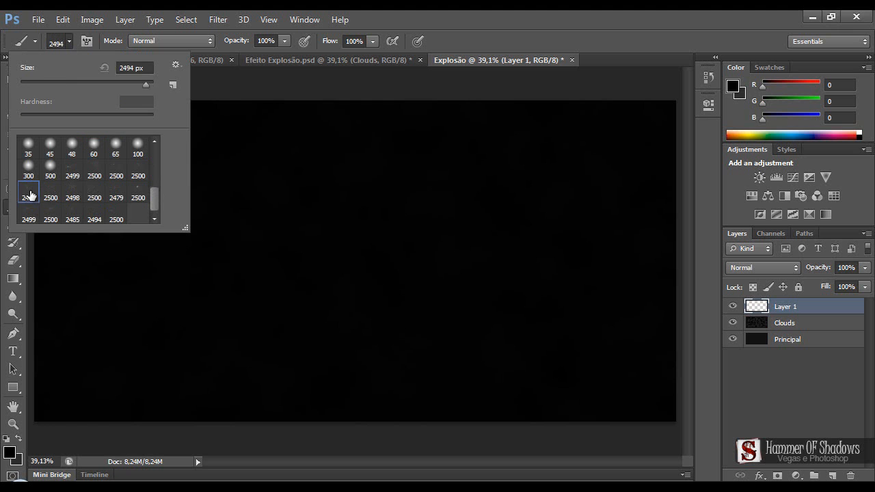
left_click(115, 199)
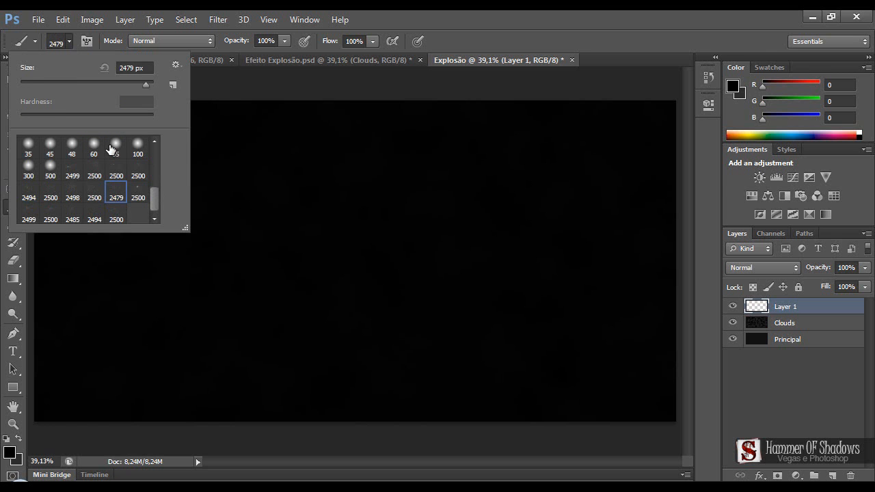
key("Return")
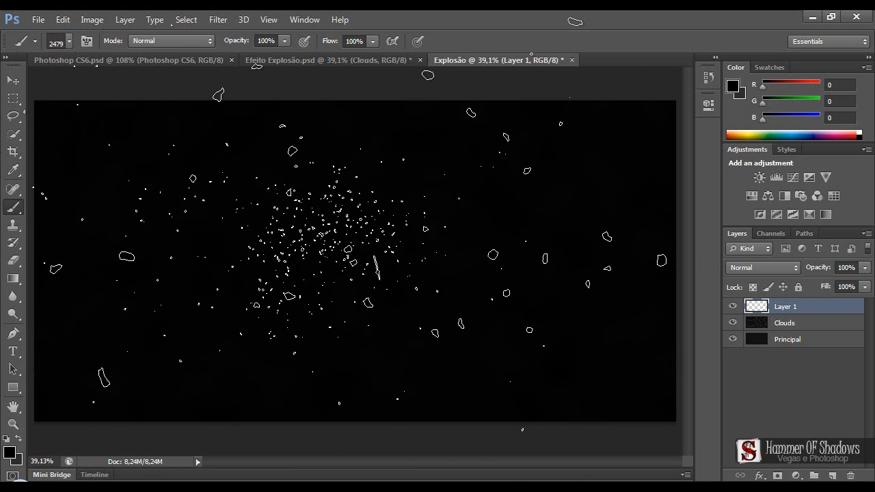
Stamp the particle brush once in white at 2200 px near the canvas centre on Layer 1.
key("bracketleft")
key("bracketleft")
key("bracketright")
key("bracketright")
key("bracketright")
key("bracketright")
key("bracketright")
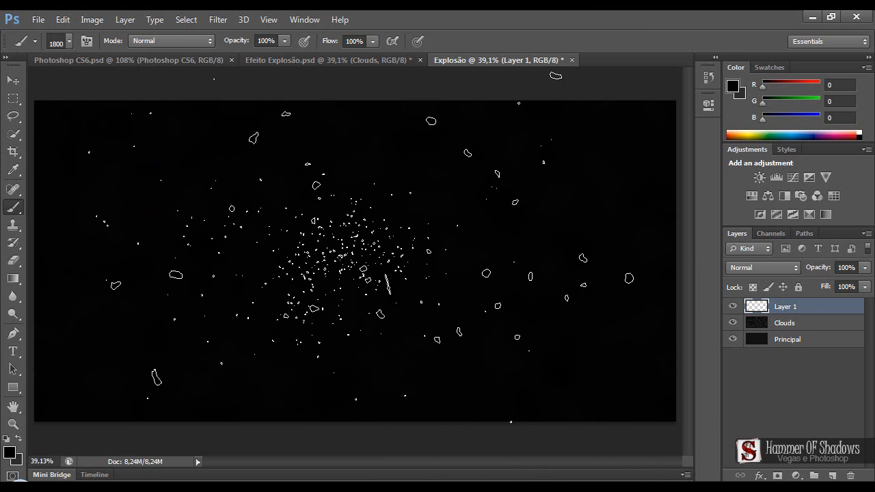
key("bracketright")
key("bracketright")
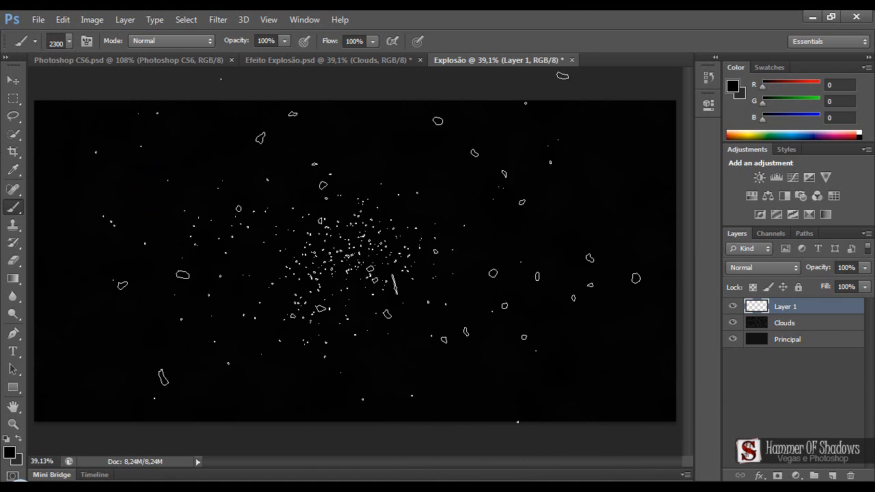
key("bracketleft")
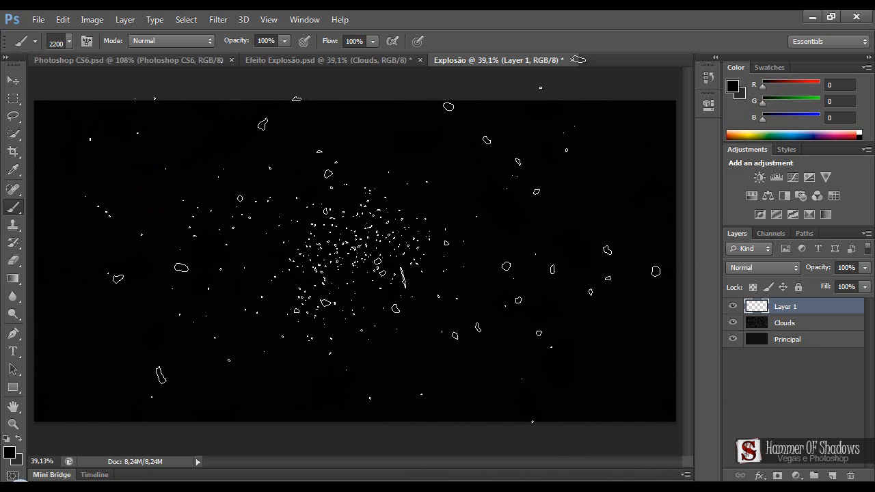
key("x")
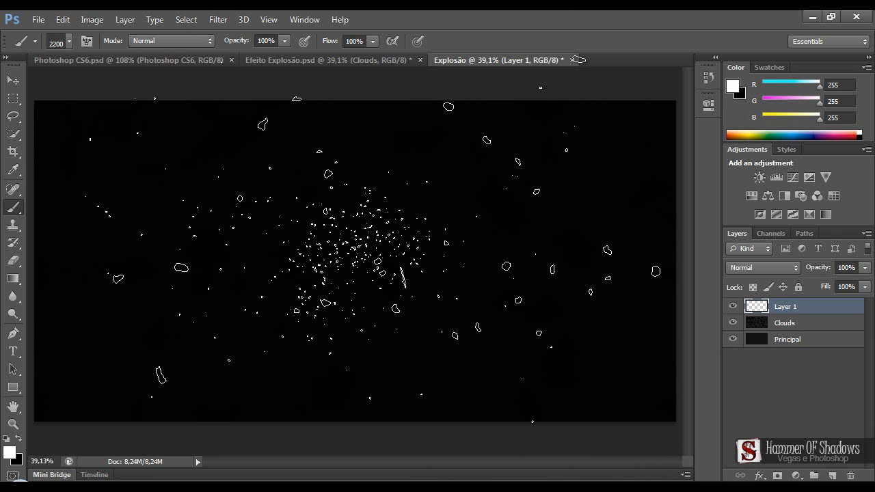
left_click(359, 290)
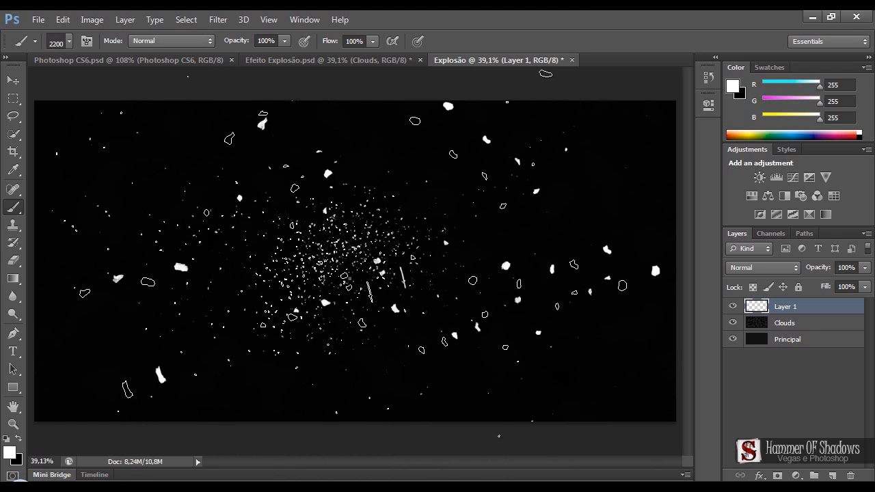
Switch the brush back to the soft round 60 px preset.
right_click(341, 276)
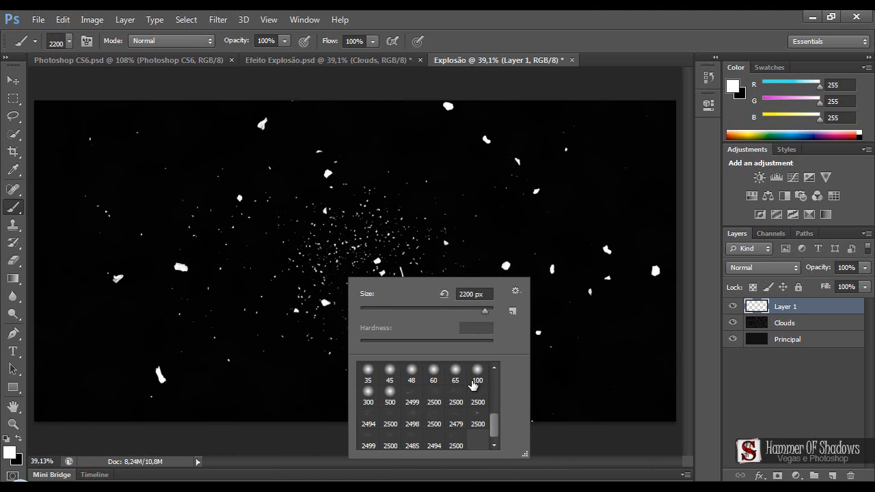
left_click(429, 370)
key("Return")
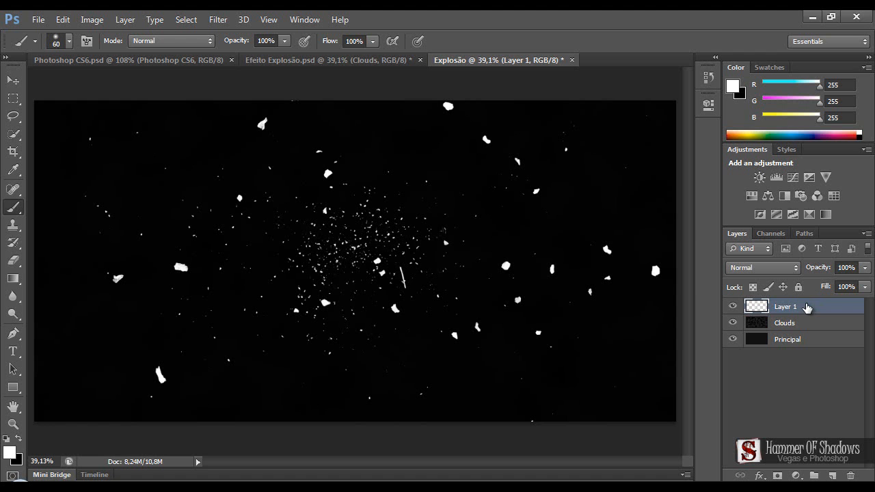
Add the text HAMMER in white Engravers MT at 200 pt over the particles.
key("t")
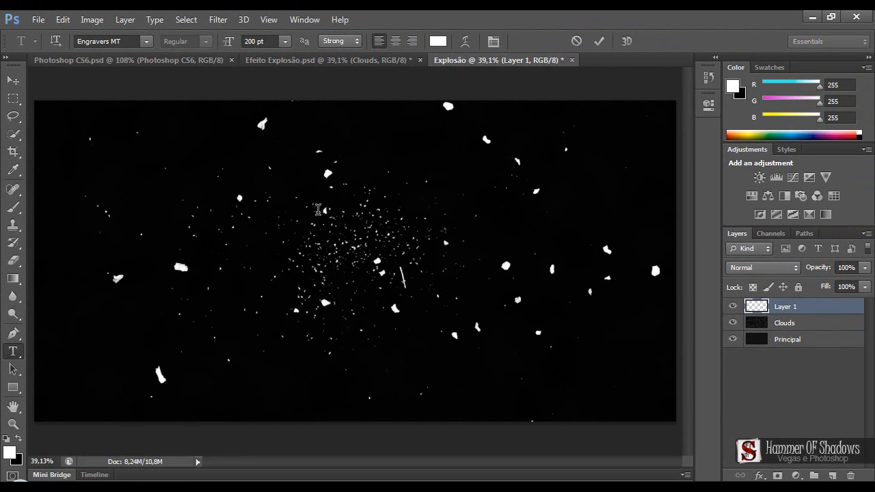
left_click(317, 209)
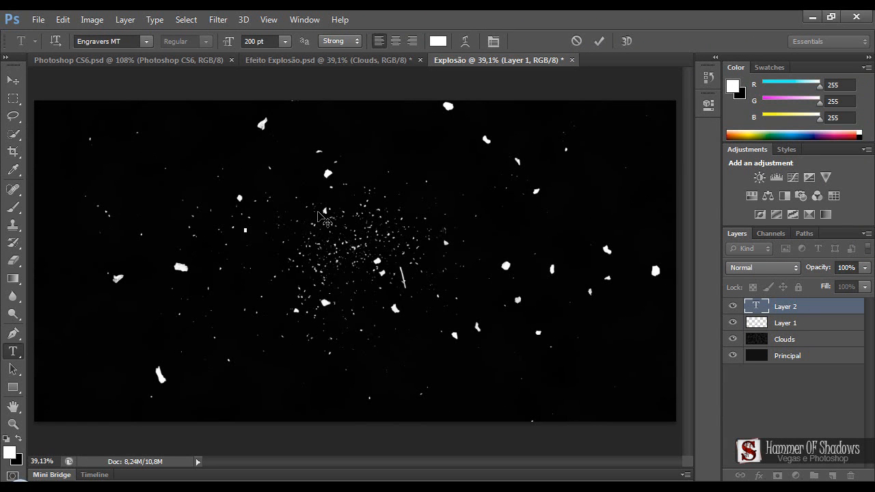
type("H")
key("BackSpace")
type("H")
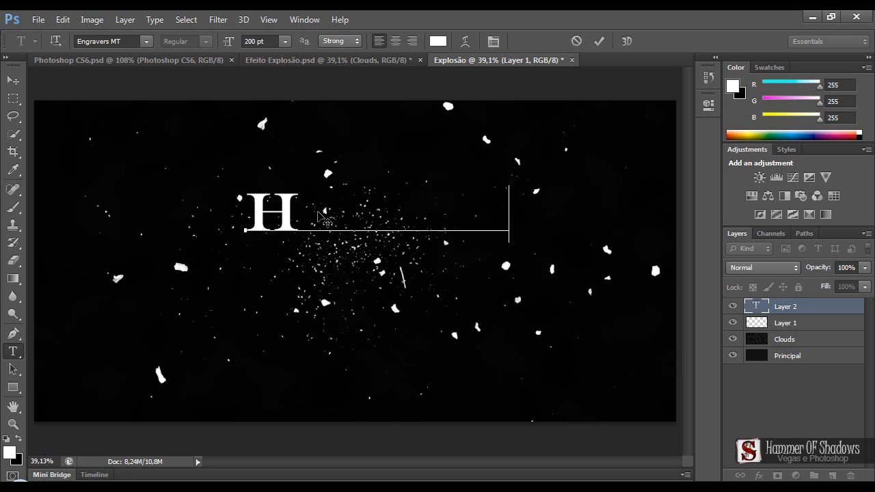
type("AMMER")
key("ctrl+Return")
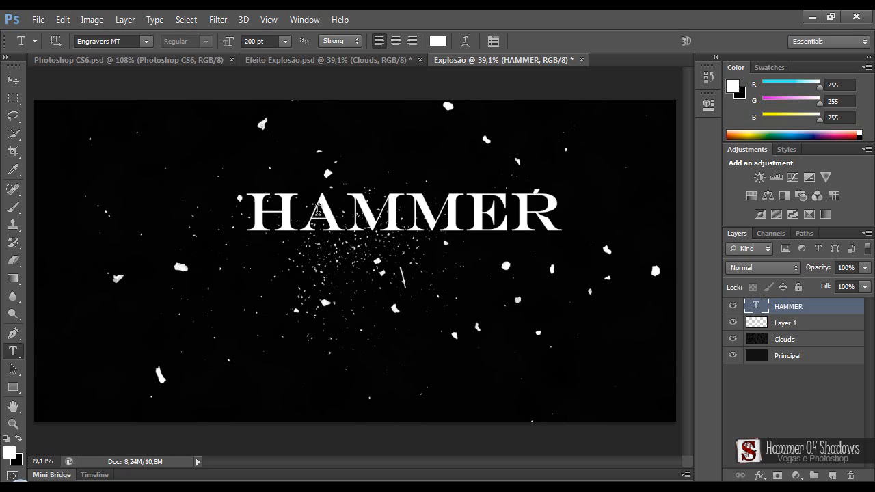
Enlarge the HAMMER text proportionally, extending it toward the canvas's left side.
key("v")
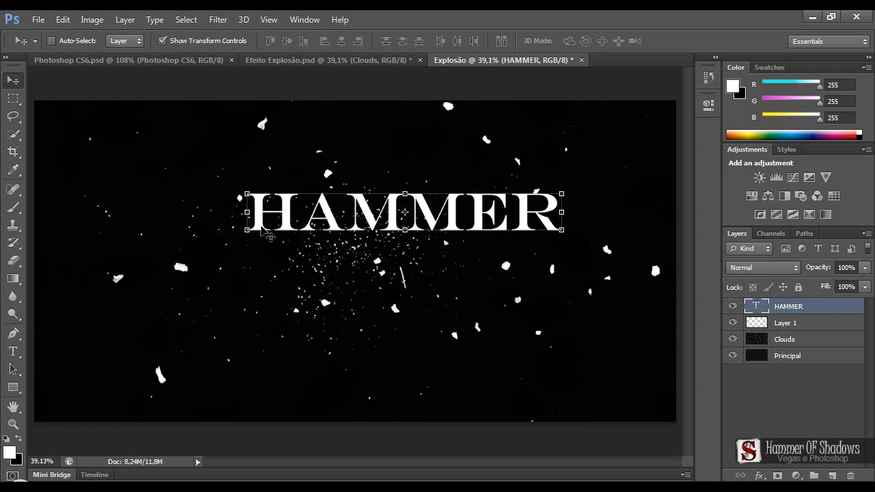
key("ctrl+t")
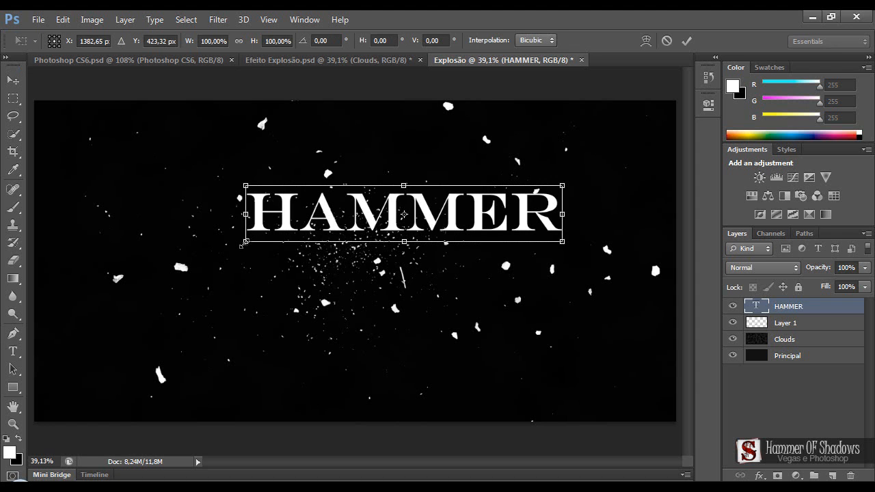
left_click_drag(242, 244, 148, 296)
key("Return")
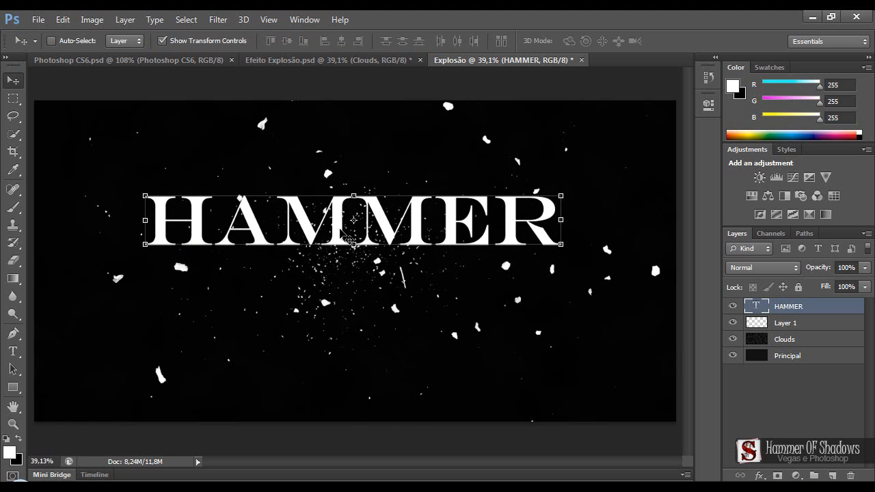
Move the HAMMER text straight down to the vertical middle of the canvas.
key("shift+Down")
key("shift+Down")
key("shift+Down")
key("shift+Down")
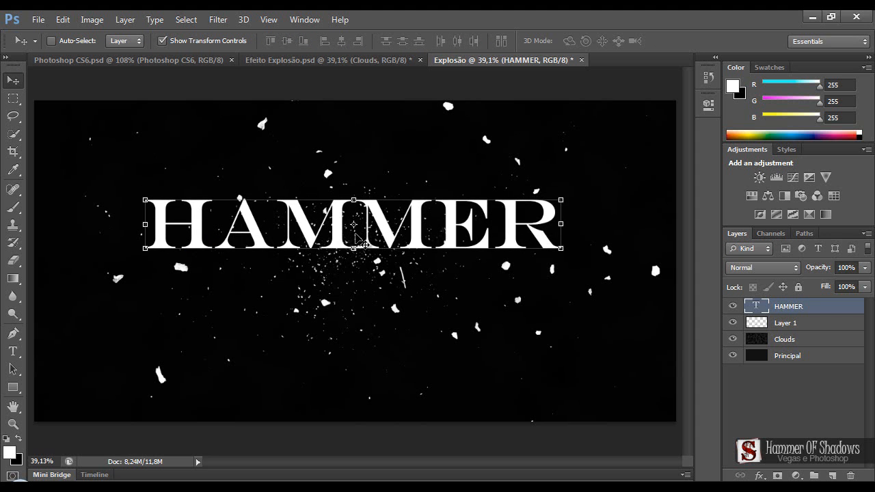
key("shift+Down")
key("shift+Down")
key("shift+Down")
key("shift+Down")
key("shift+Down")
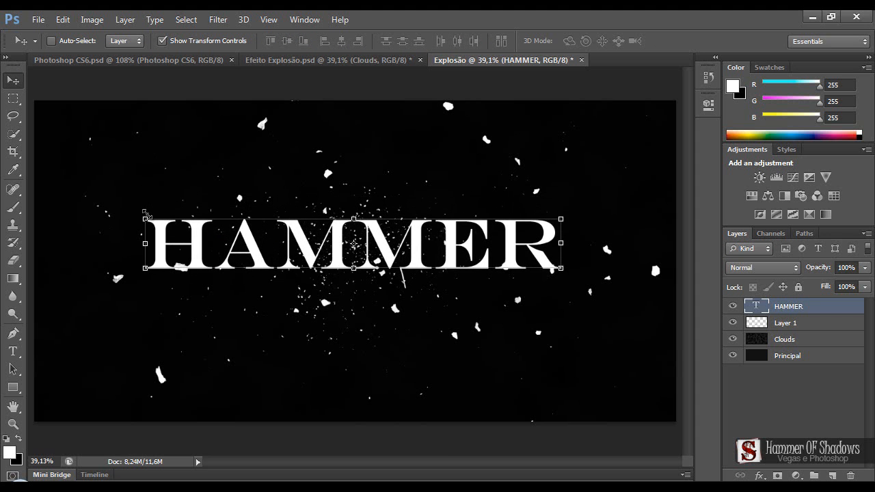
Scale the HAMMER text up slightly to about 101.4% from its upper-left corner.
key("ctrl+t")
left_click_drag(139, 204, 133, 195)
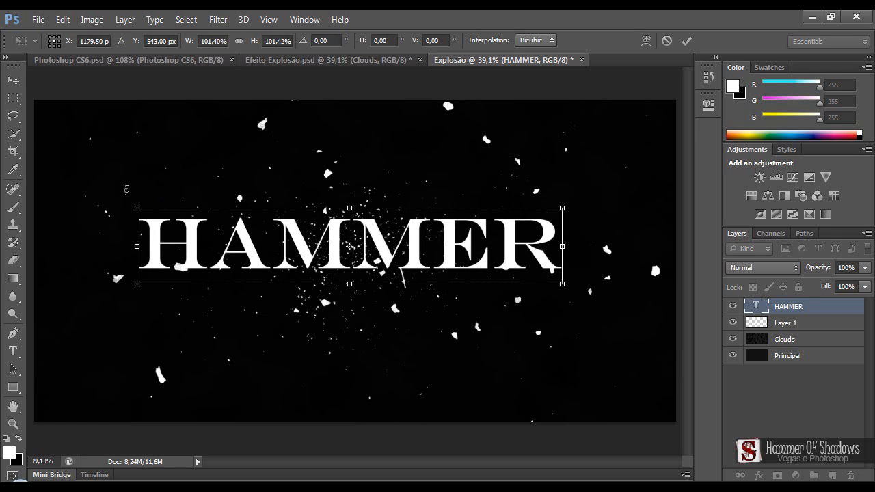
key("Return")
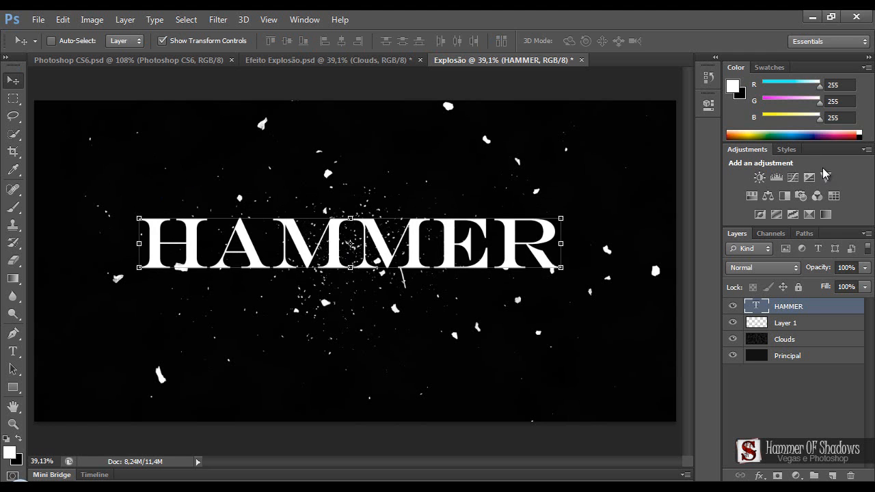
Add an Outer Glow to the HAMMER layer in white with 50% opacity and a size of 21 px.
left_click(758, 475)
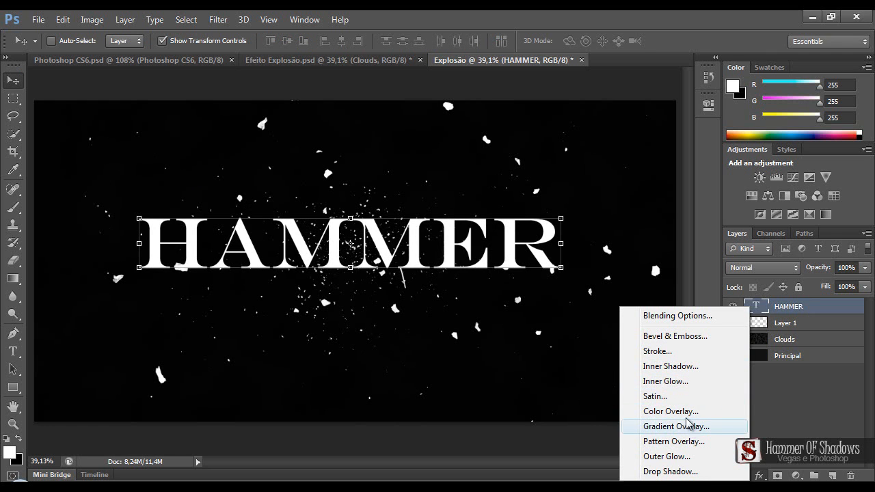
left_click(667, 456)
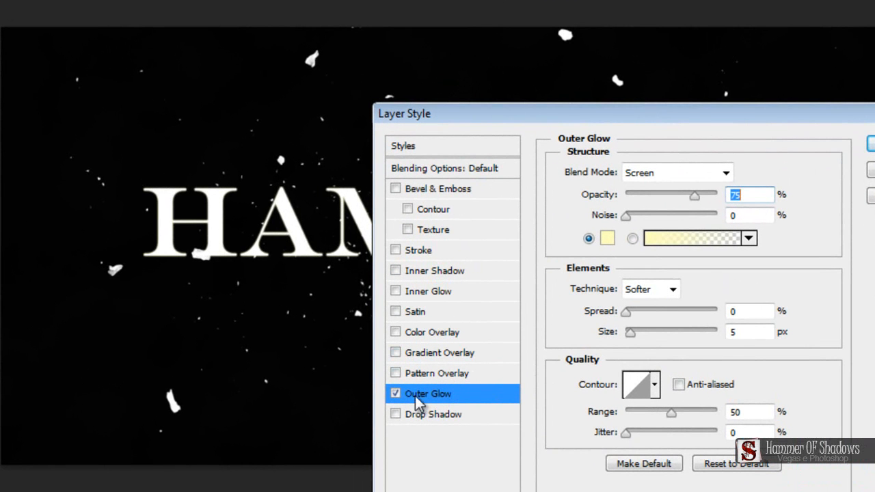
left_click(607, 240)
left_click(706, 217)
left_click(657, 95)
key("Return")
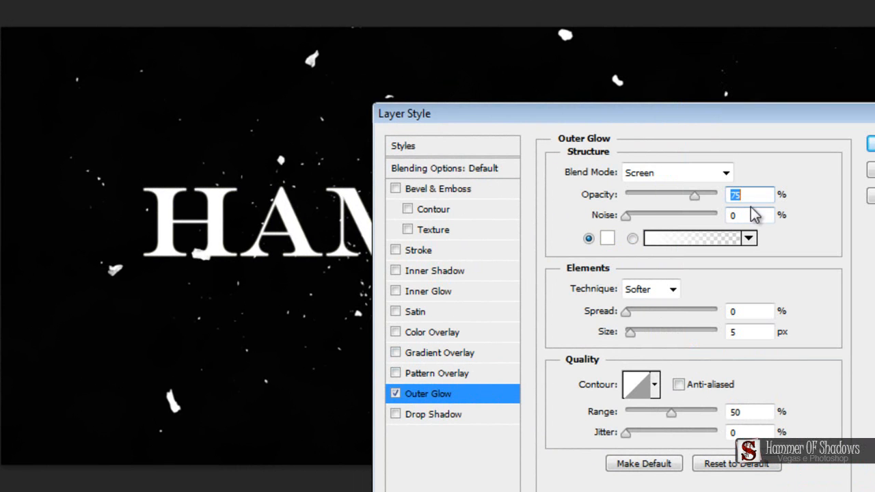
type("50")
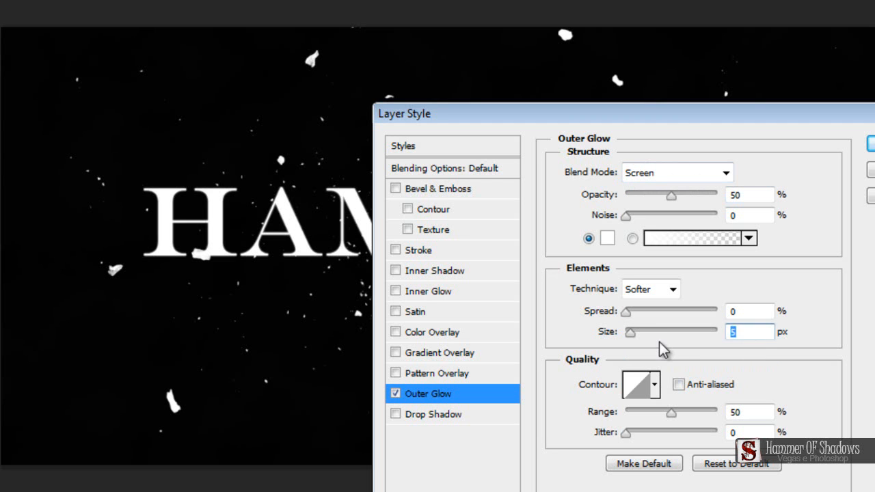
double_click(749, 333)
type("21")
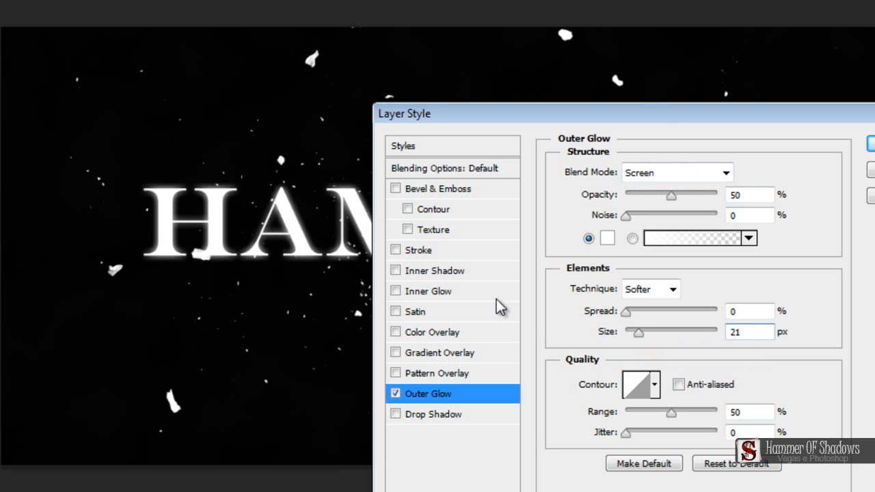
Add a white Inner Shadow to the HAMMER text with Screen blending, 100% opacity, 0 px distance and 20 px size.
left_click(429, 271)
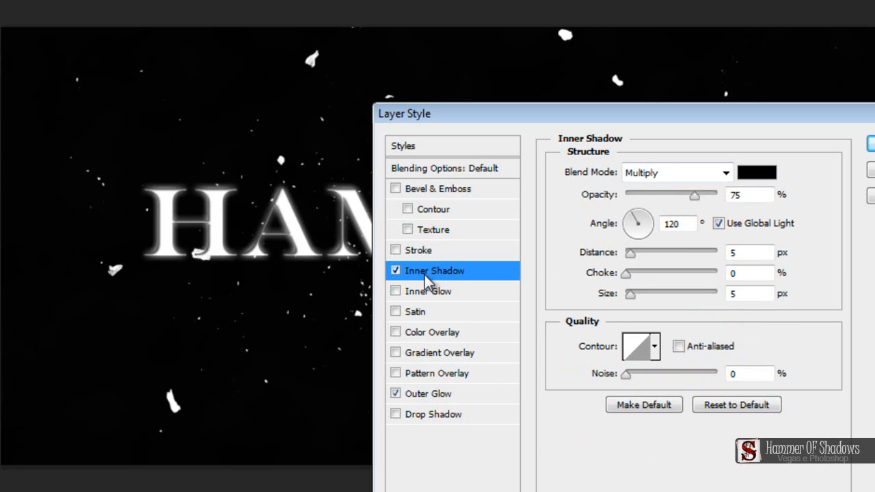
left_click(756, 173)
left_click_drag(685, 179, 556, 39)
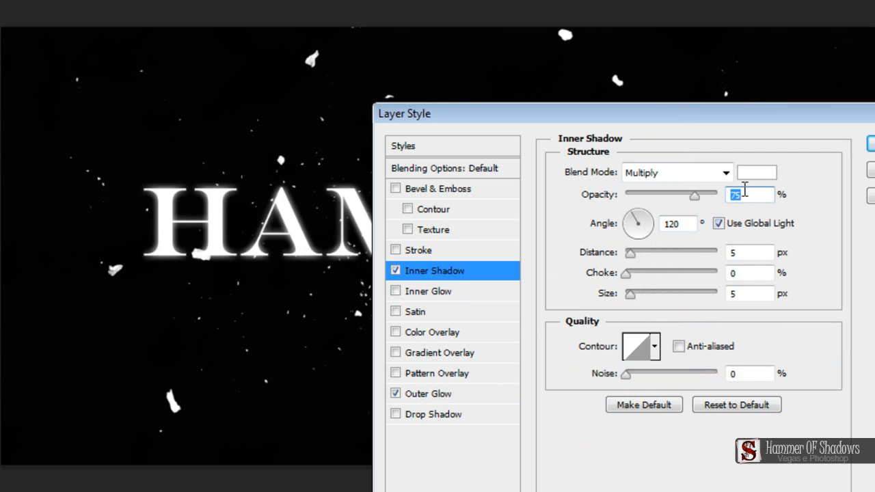
type("100")
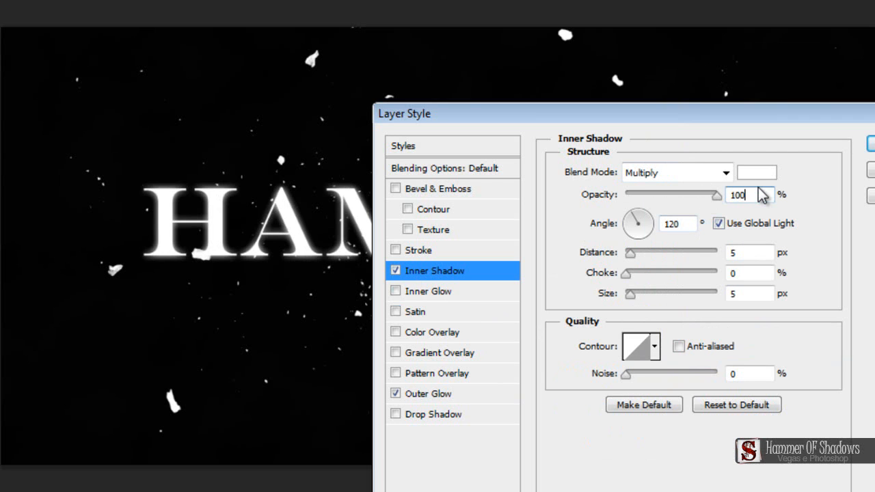
left_click(670, 175)
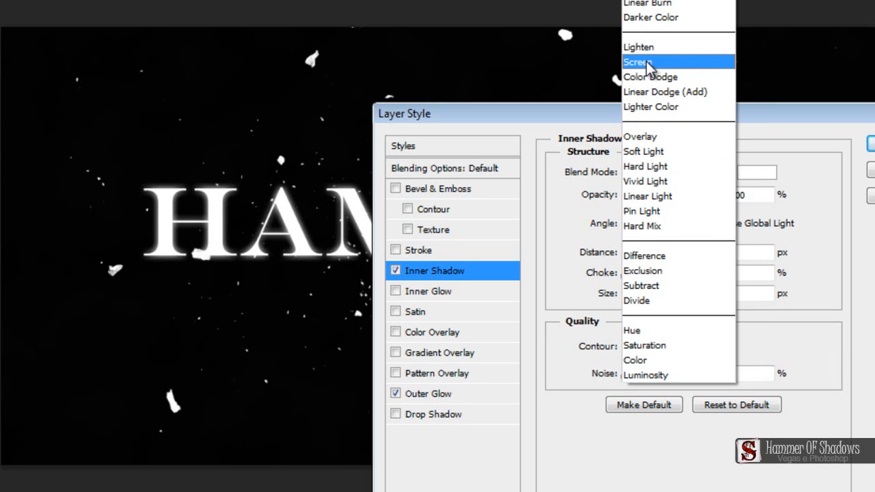
left_click(638, 62)
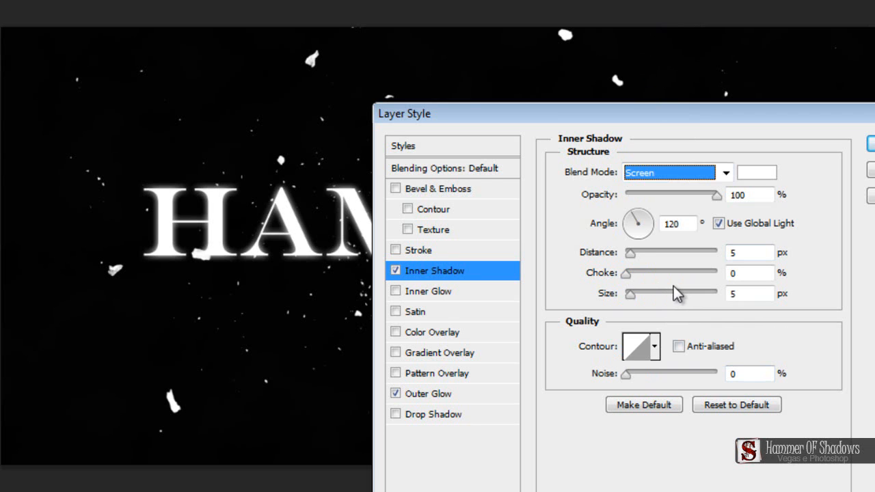
double_click(735, 252)
type("0")
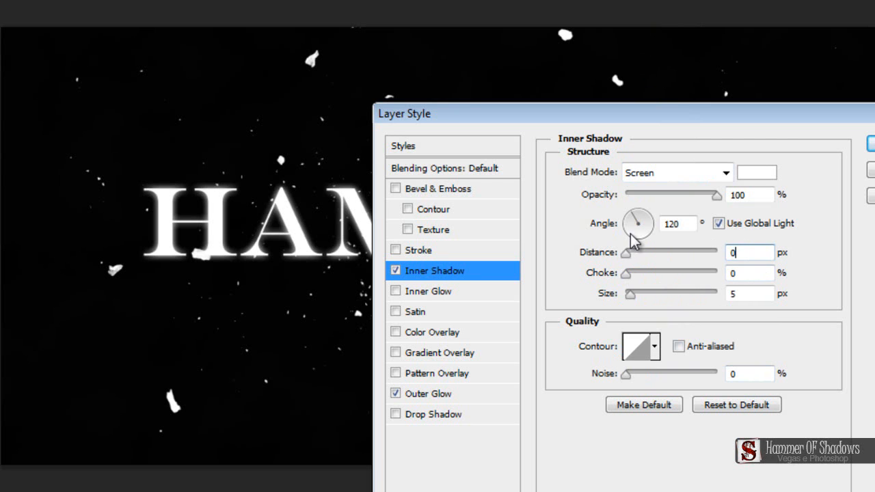
double_click(743, 294)
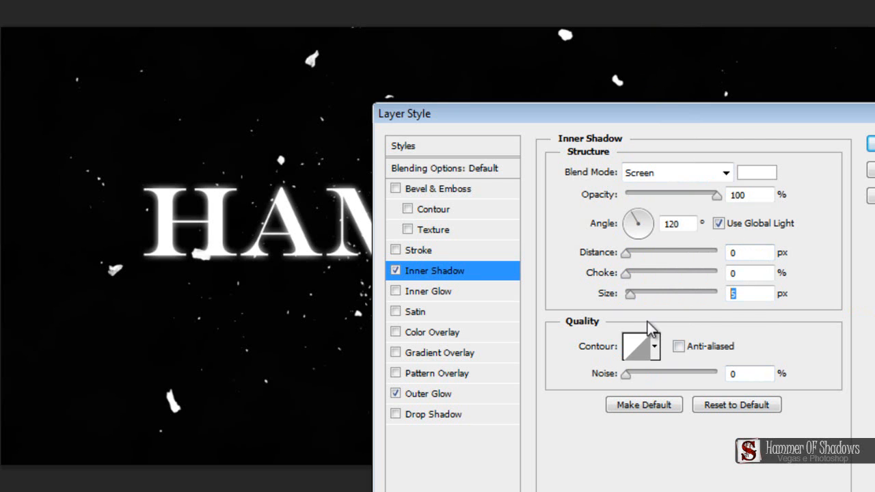
type("20")
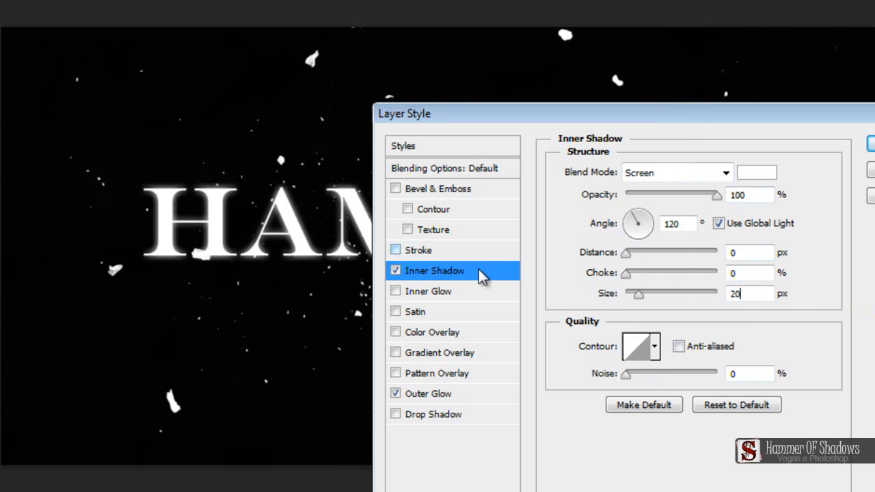
Add a Gradient Overlay to the HAMMER text with the black stop recoloured to #727272, and collapse the layer's effects list.
left_click(454, 352)
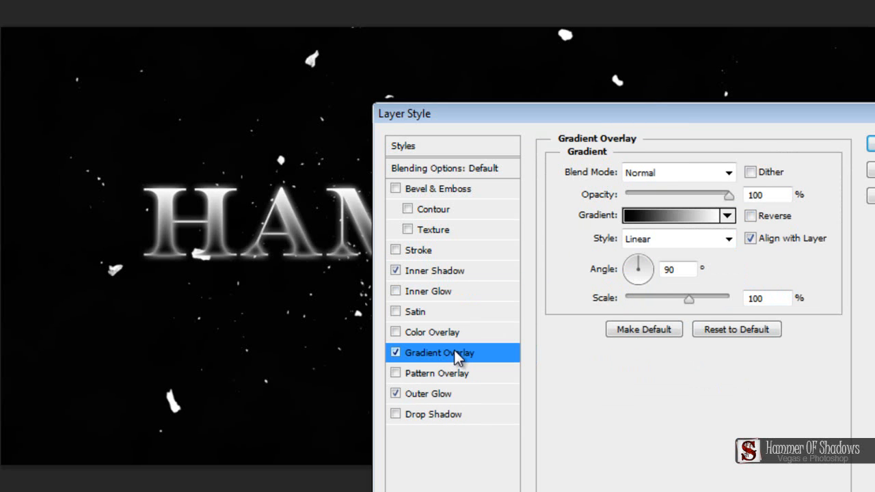
left_click(664, 212)
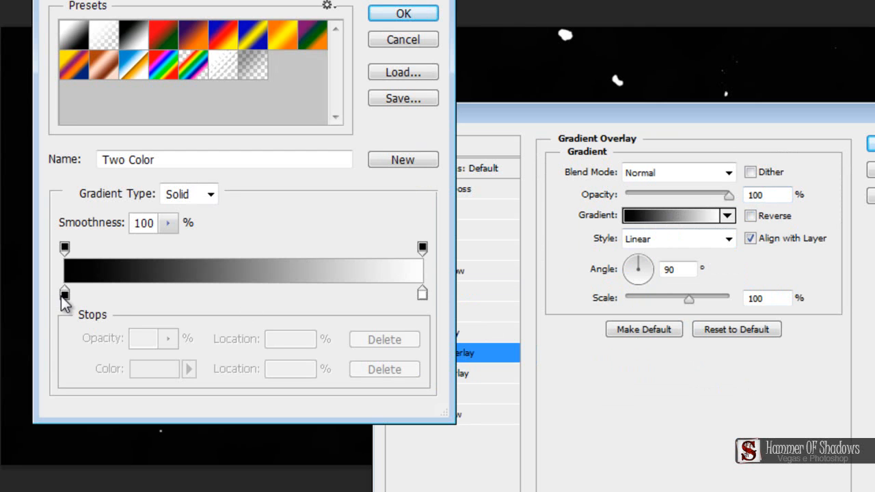
left_click(64, 294)
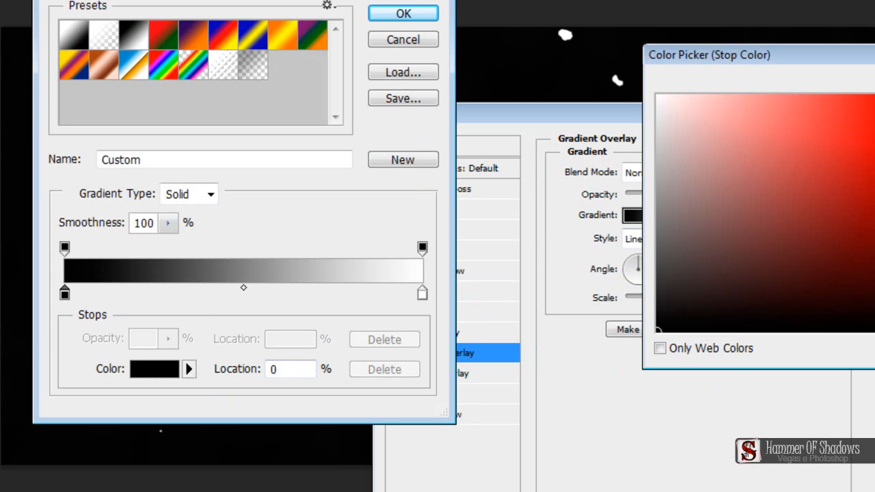
left_click(713, 402)
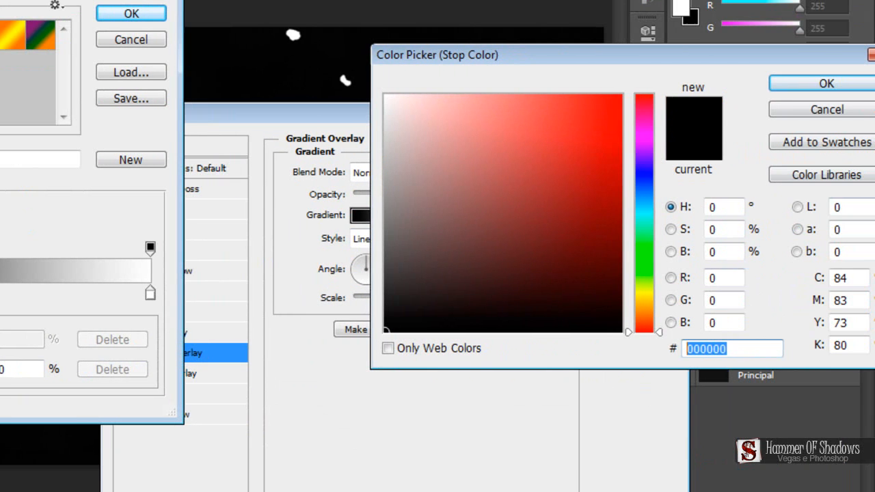
type("727272")
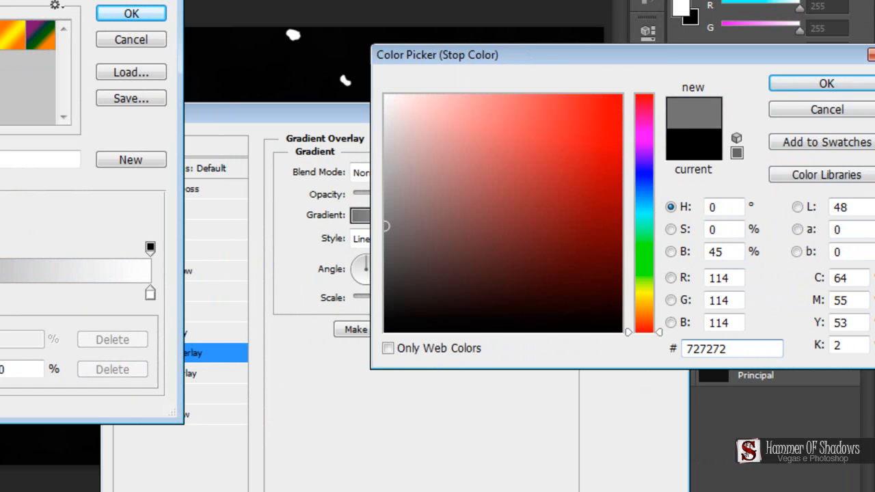
key("Return")
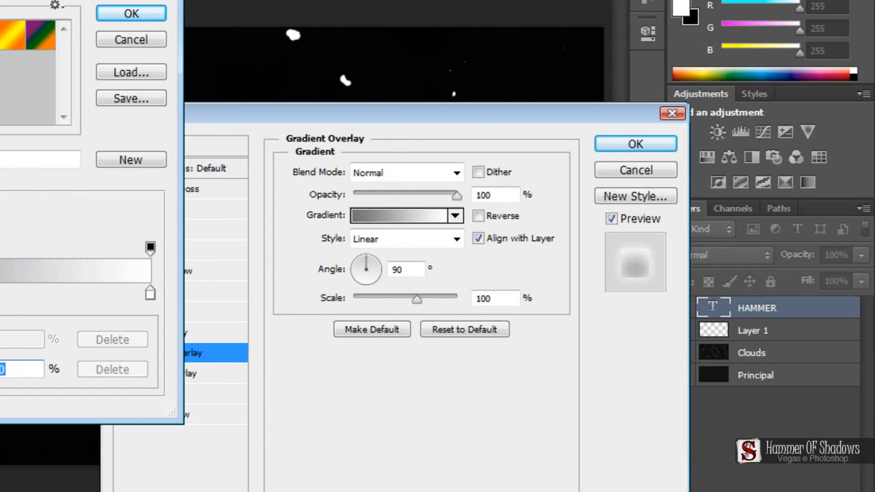
left_click(129, 19)
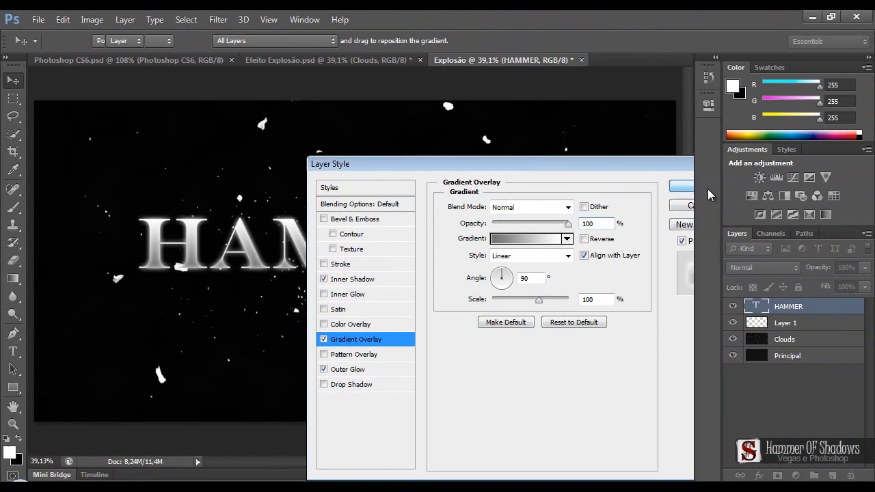
left_click(872, 144)
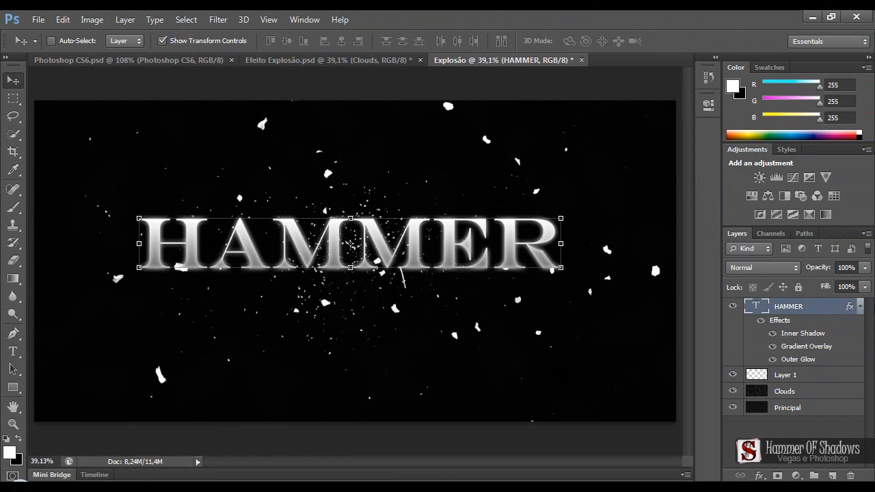
left_click(860, 308)
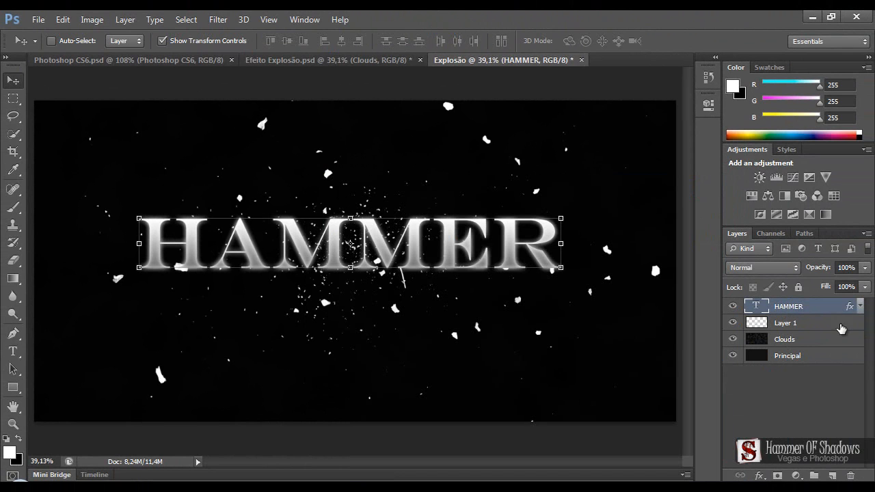
Nudge the Layer 1 particles left and slightly up relative to the HAMMER text.
left_click(801, 324)
key("Left")
key("Up")
key("Up")
key("Up")
key("Left")
key("Left")
key("Left")
key("Left")
key("Left")
key("Left")
key("Left")
key("Left")
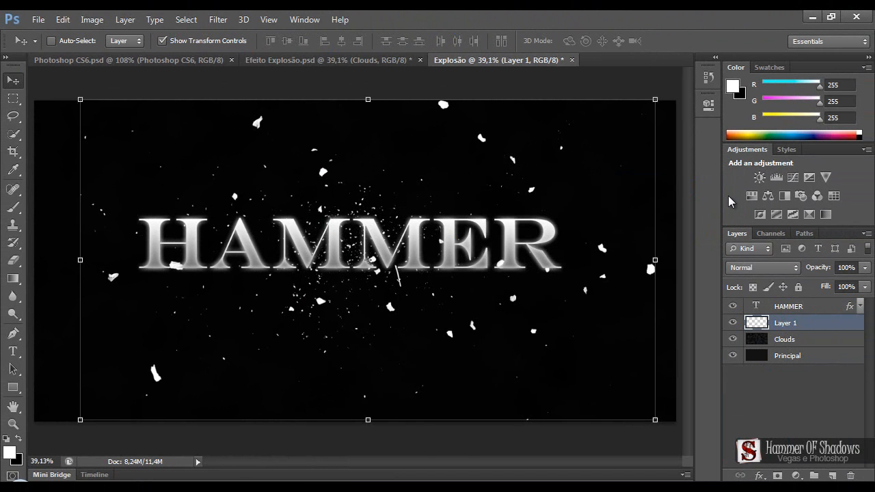
key("Left")
key("Left")
key("Left")
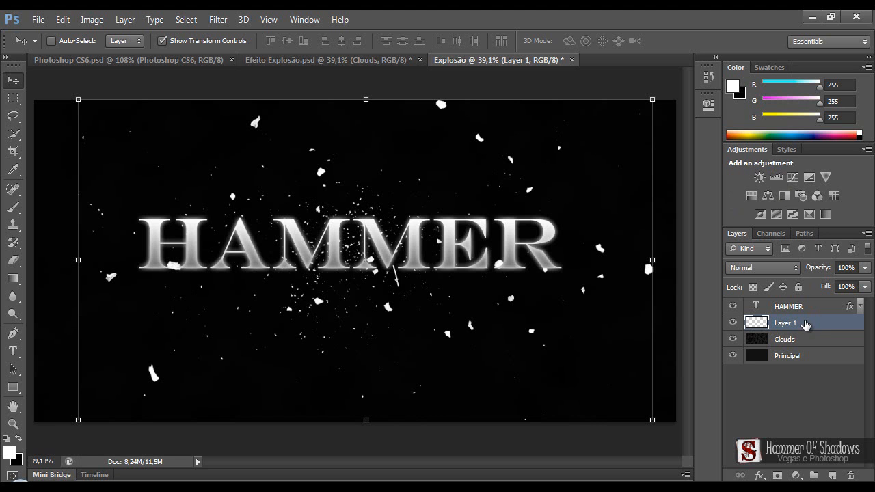
double_click(805, 324)
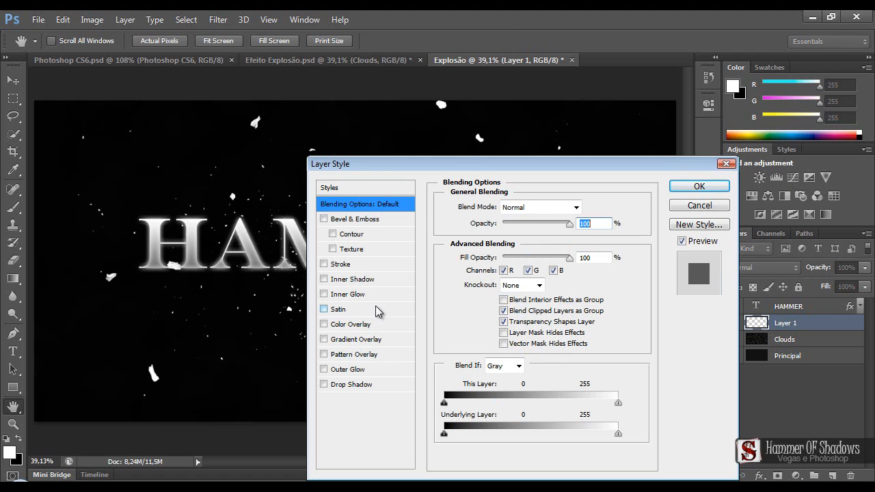
left_click(350, 370)
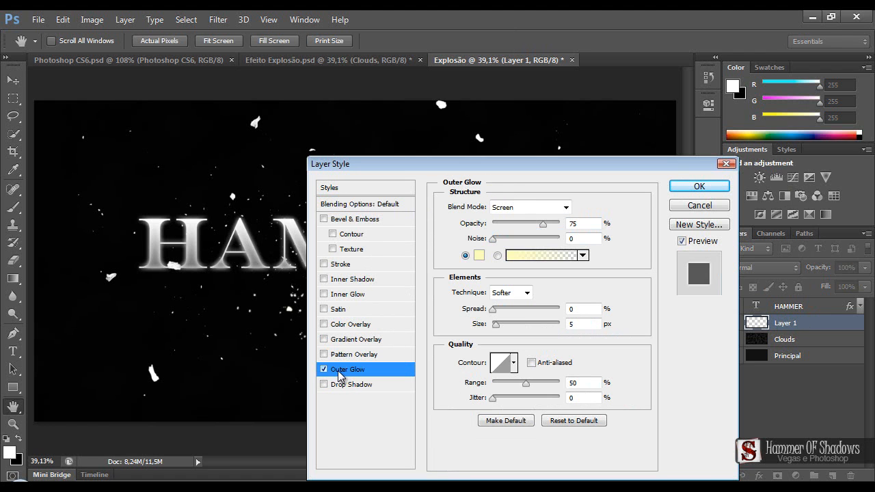
left_click(324, 370)
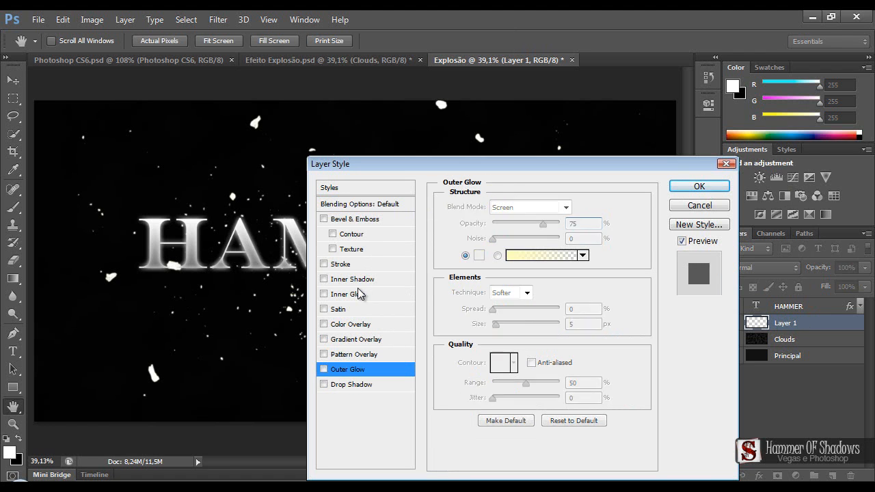
left_click(351, 297)
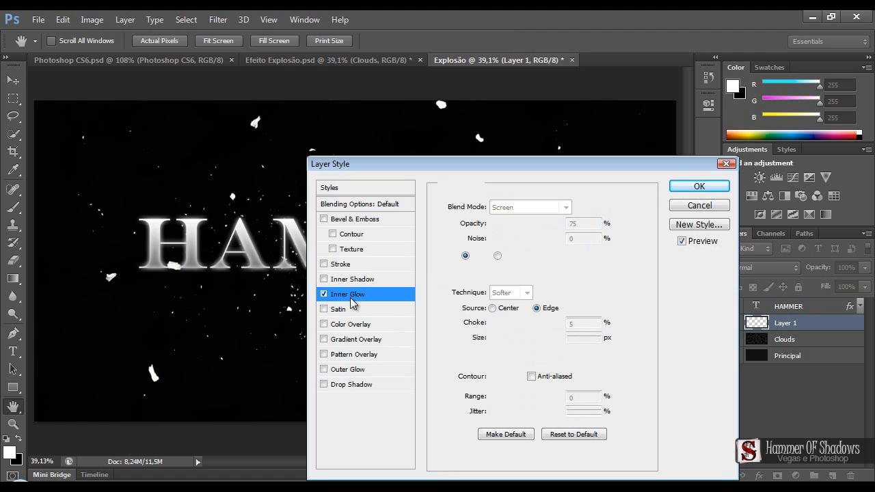
left_click(324, 294)
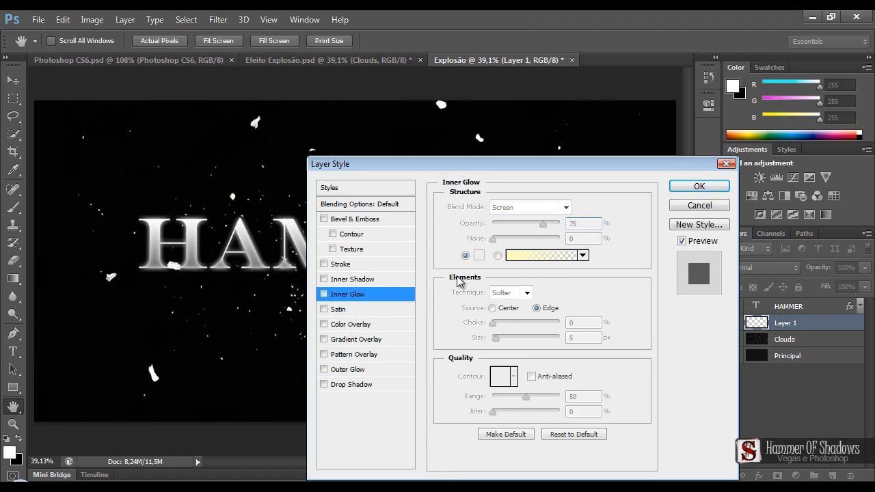
left_click(698, 206)
key("v")
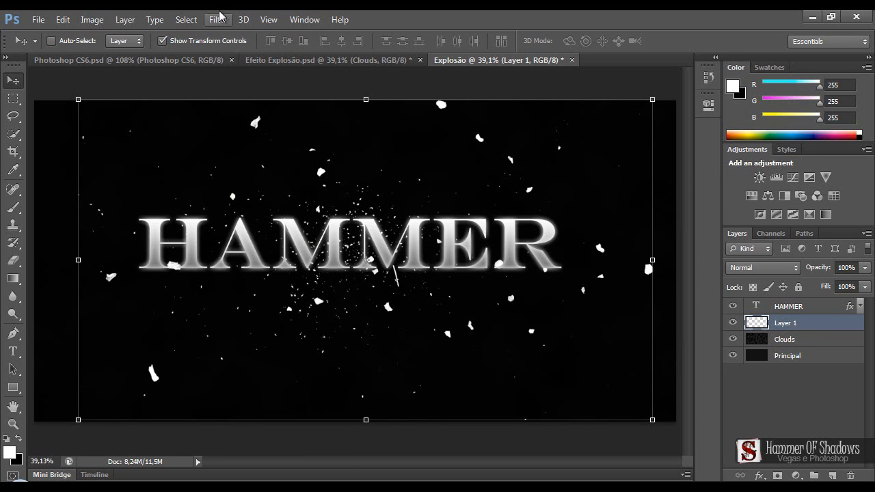
Convert the Layer 1 particles for Smart Filters, accepting the change to a smart object.
left_click(219, 20)
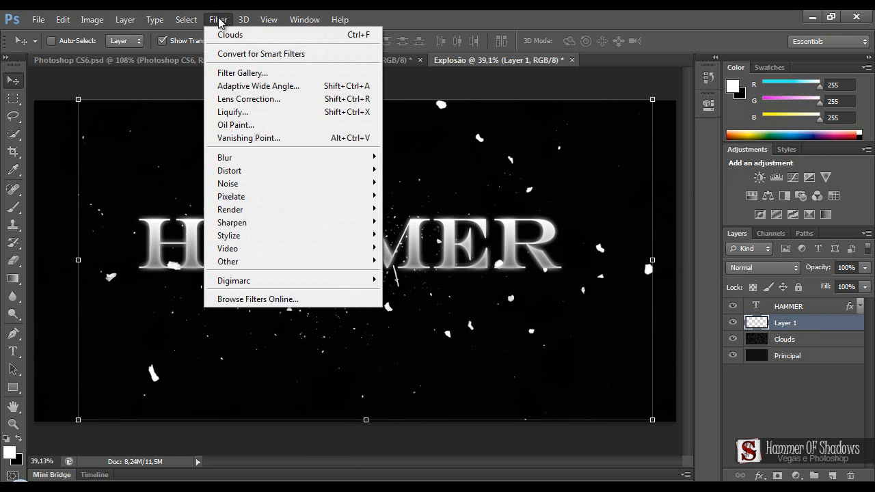
left_click(243, 55)
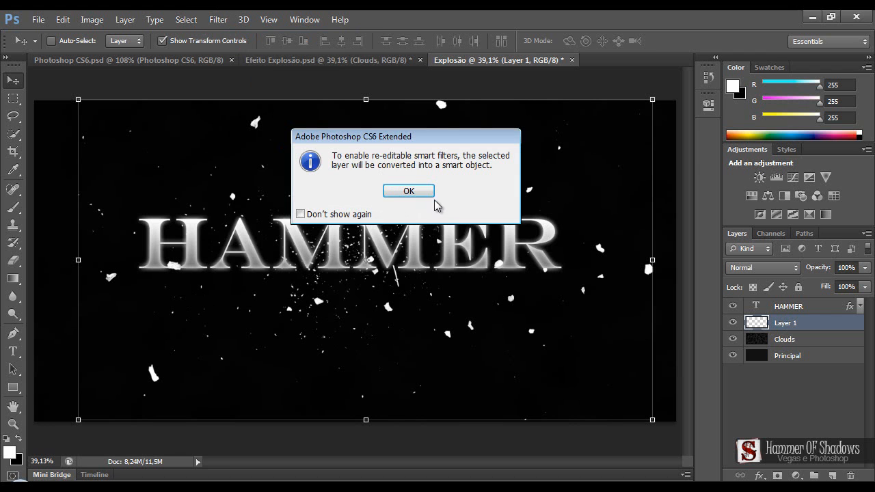
left_click(410, 191)
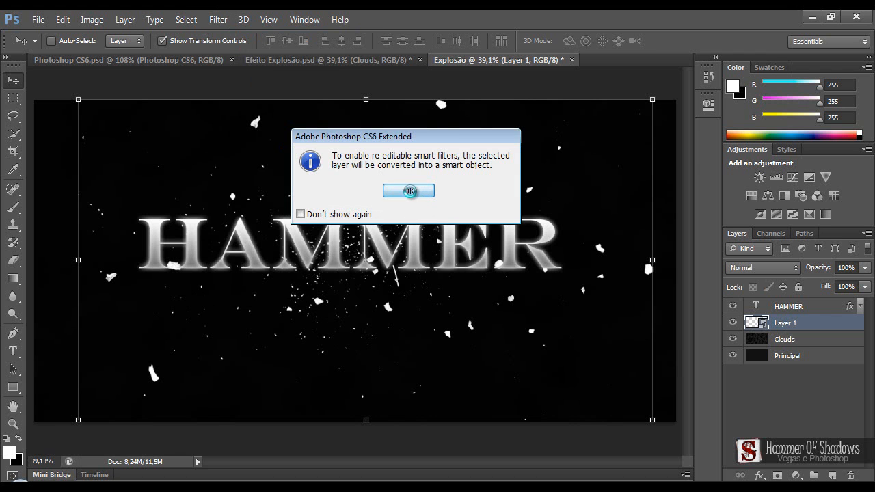
Apply a Gaussian Blur with a radius of 2.7 pixels to the Layer 1 particles.
left_click(230, 21)
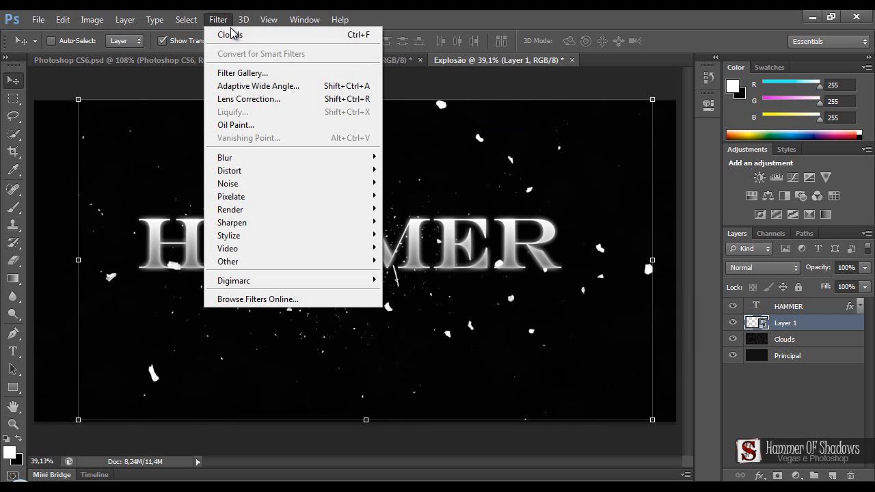
mouse_move(255, 161)
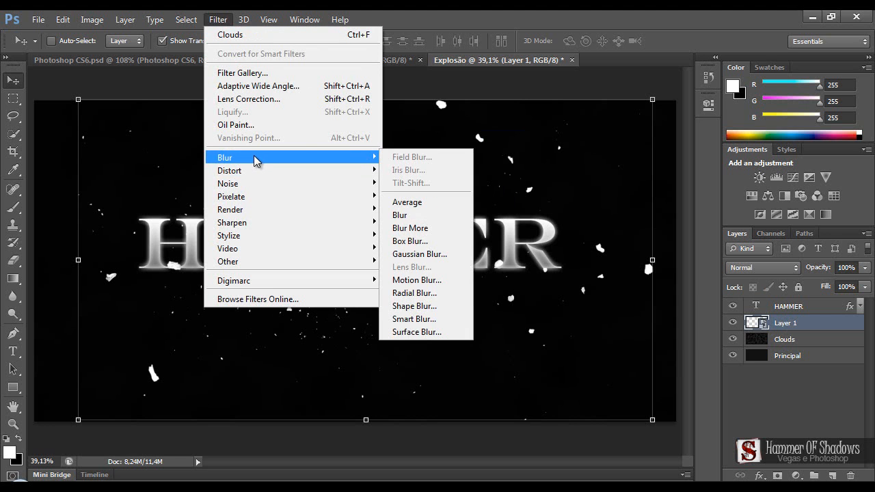
left_click(429, 254)
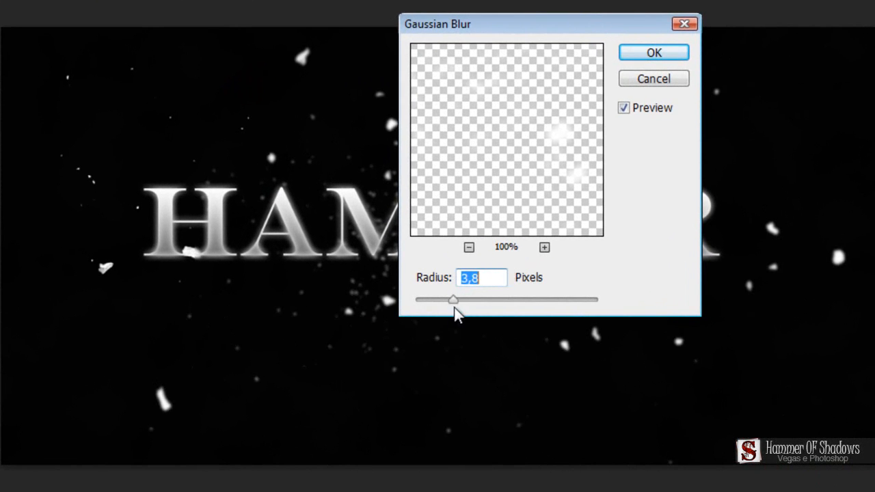
mouse_move(454, 301)
left_mouse_down()
mouse_move(435, 302)
mouse_move(443, 296)
left_mouse_up()
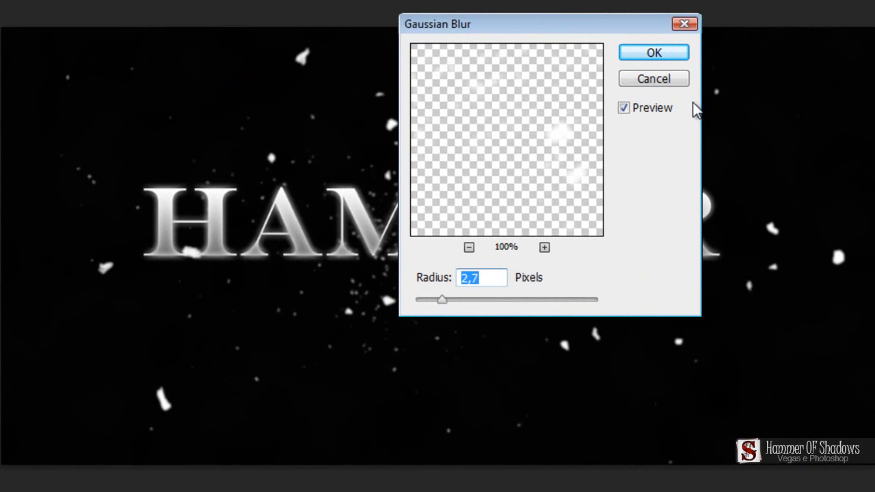
left_click(646, 58)
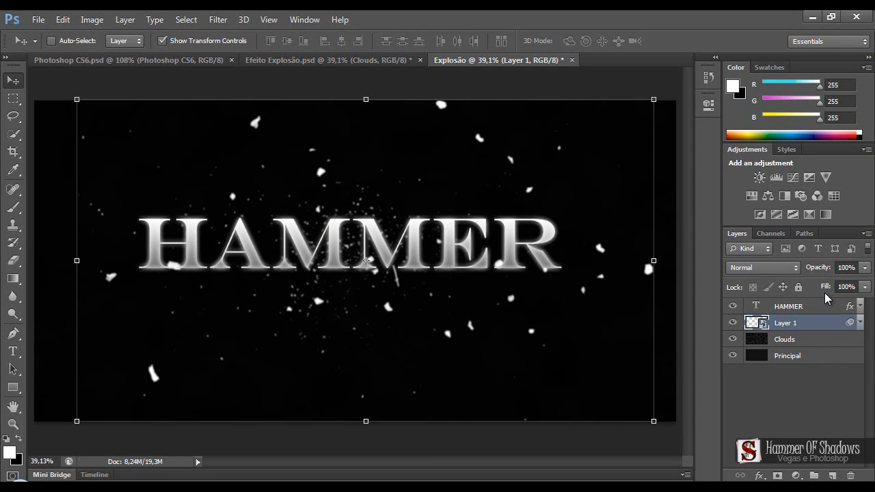
Add a new layer above Layer 1 and choose the fine-particle brush preset of 2500 px for it.
key("ctrl+shift+alt+n")
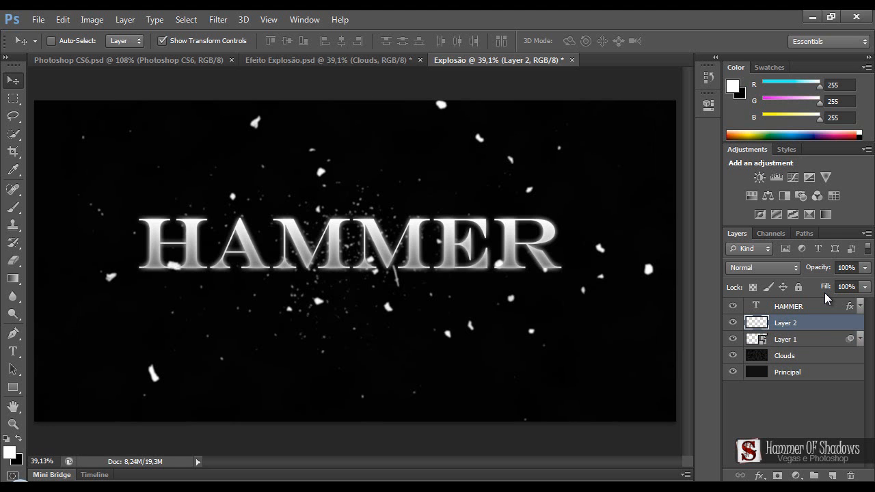
key("b")
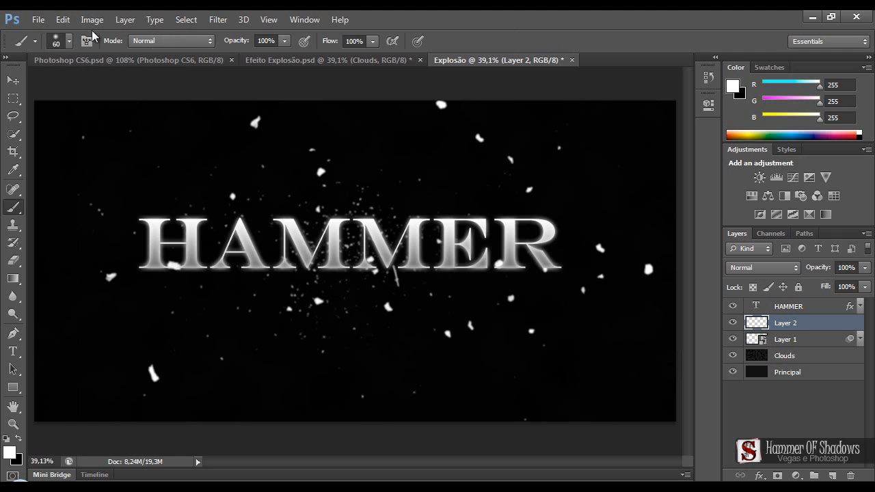
left_click(70, 41)
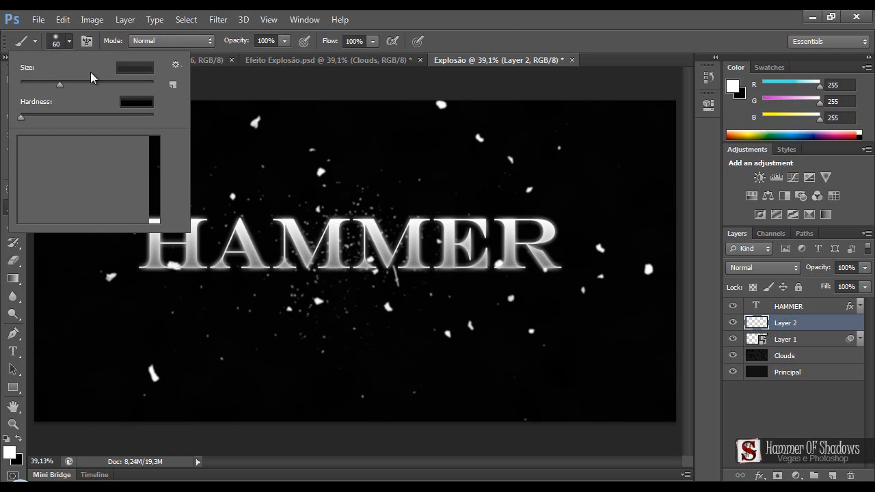
left_click(139, 193)
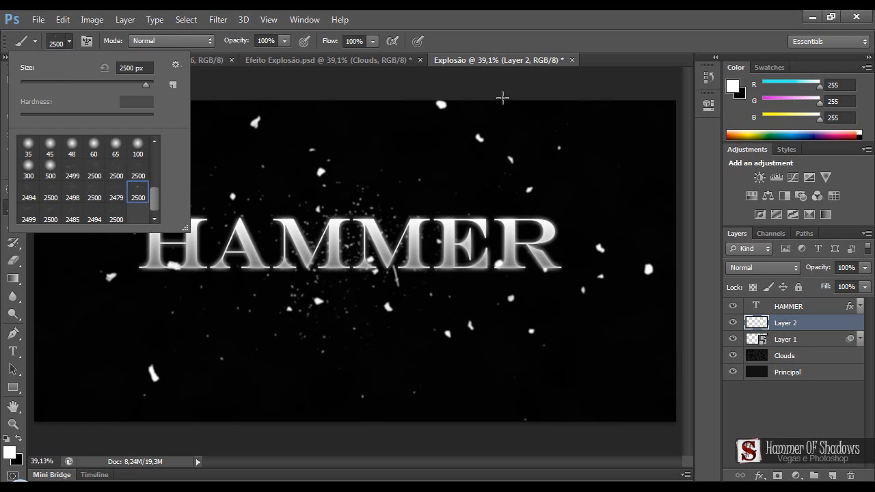
key("Return")
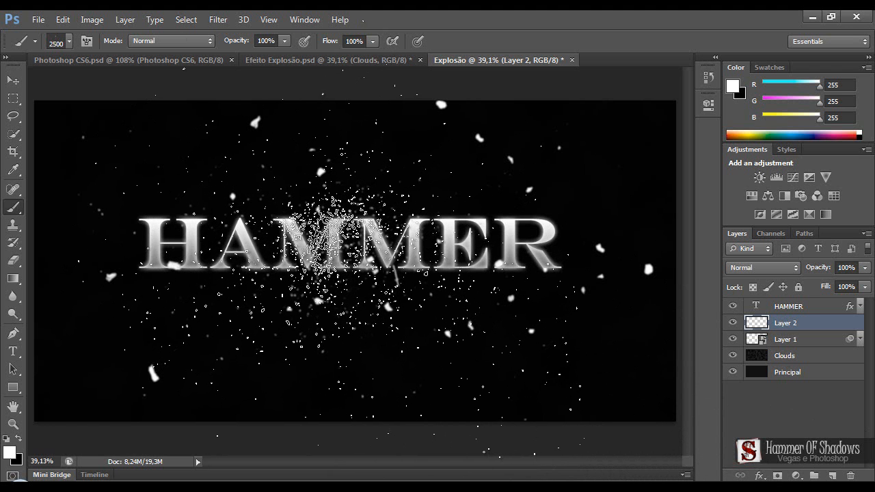
Reduce the fine-particle brush to 2000 px and stamp white particles around the centre of the HAMMER text on Layer 2.
key("bracketleft")
key("bracketleft")
key("bracketleft")
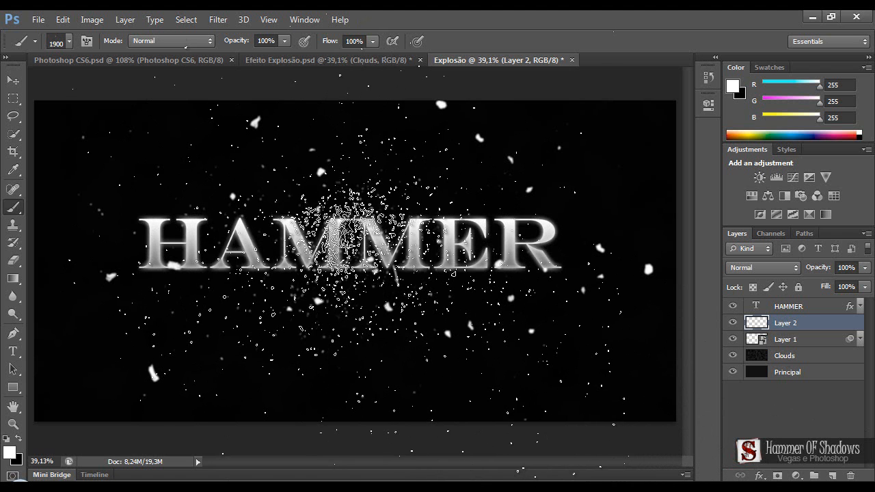
key("bracketleft")
key("bracketright")
key("bracketright")
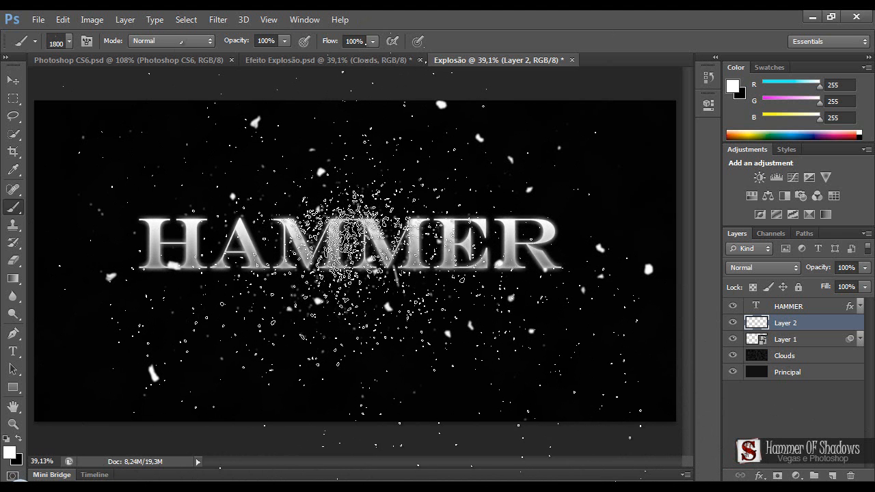
key("bracketright")
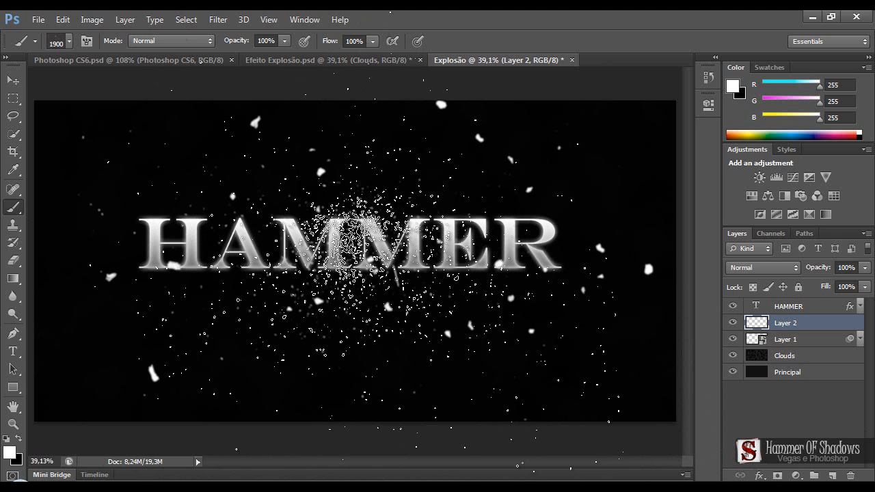
key("bracketright")
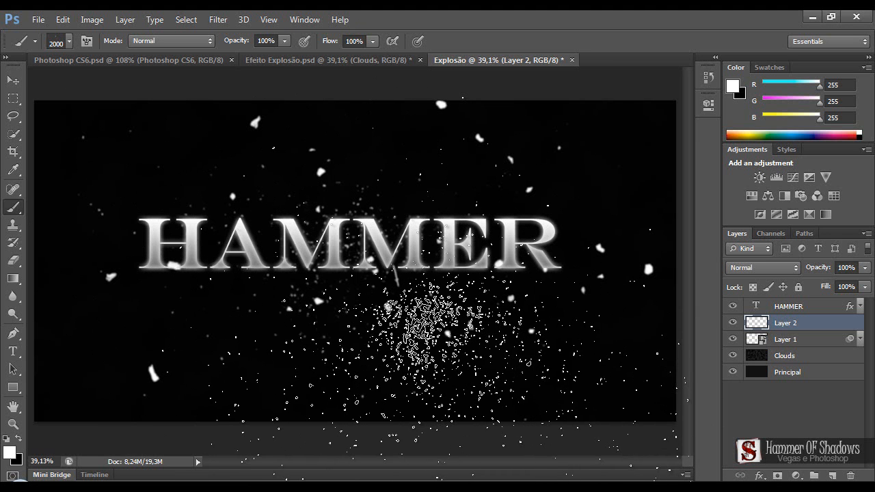
left_click(424, 358)
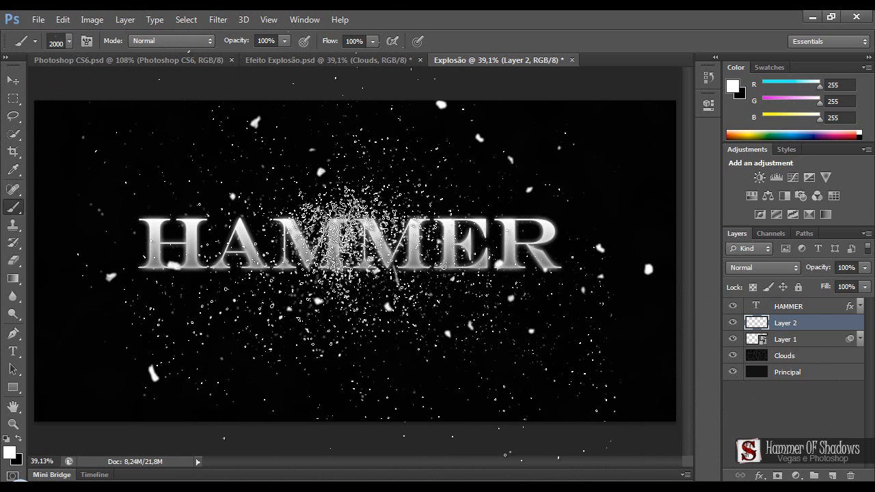
Switch to the 2479 px large-fragment particle brush and try stamping its fragments around the text on Layer 2.
right_click(465, 264)
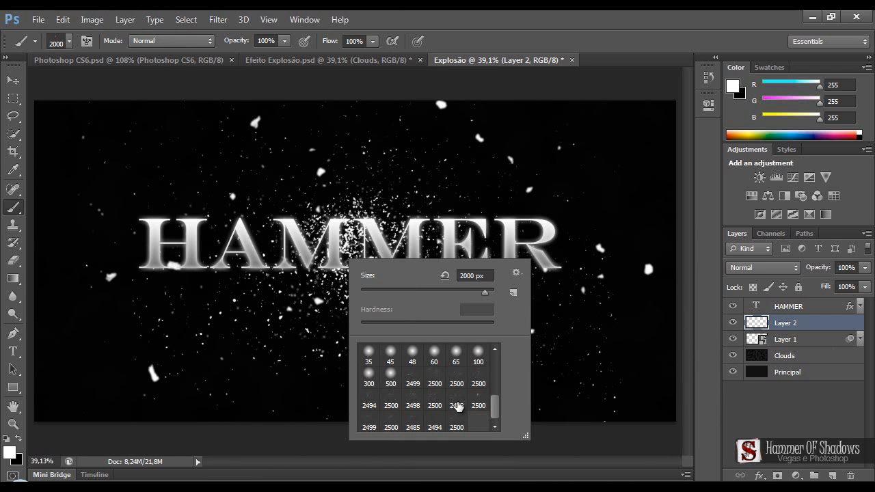
left_click(457, 406)
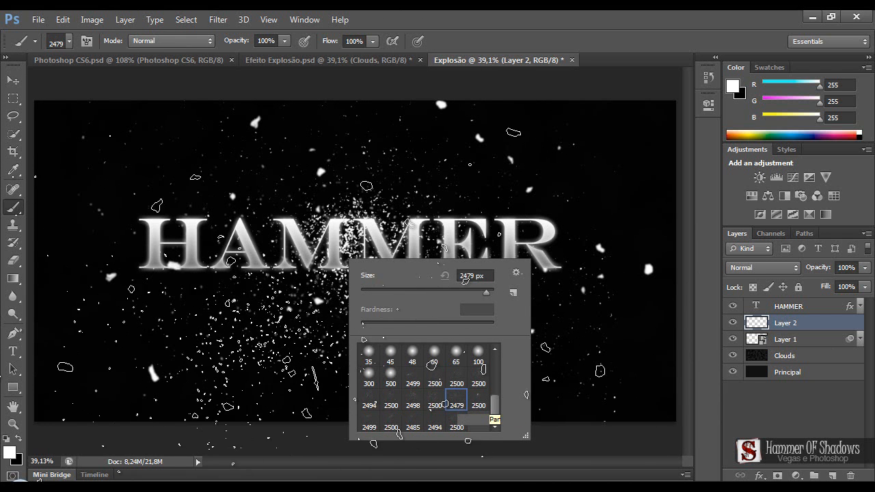
key("Return")
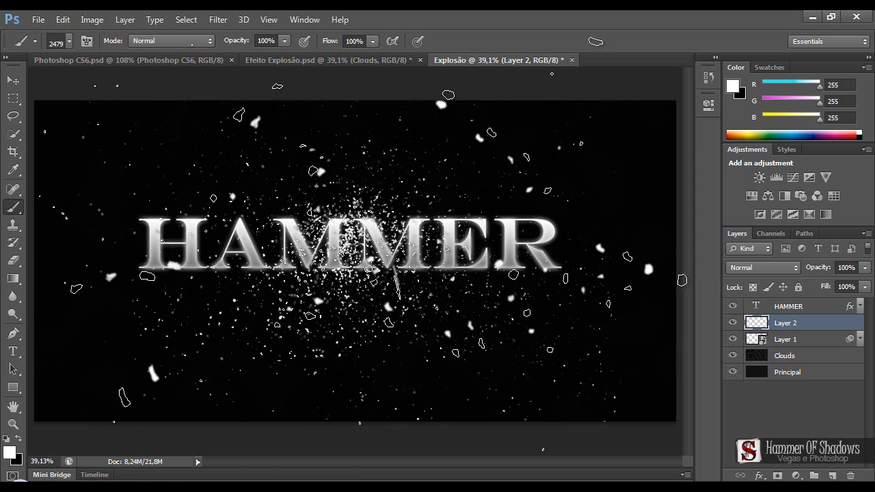
left_click(315, 290)
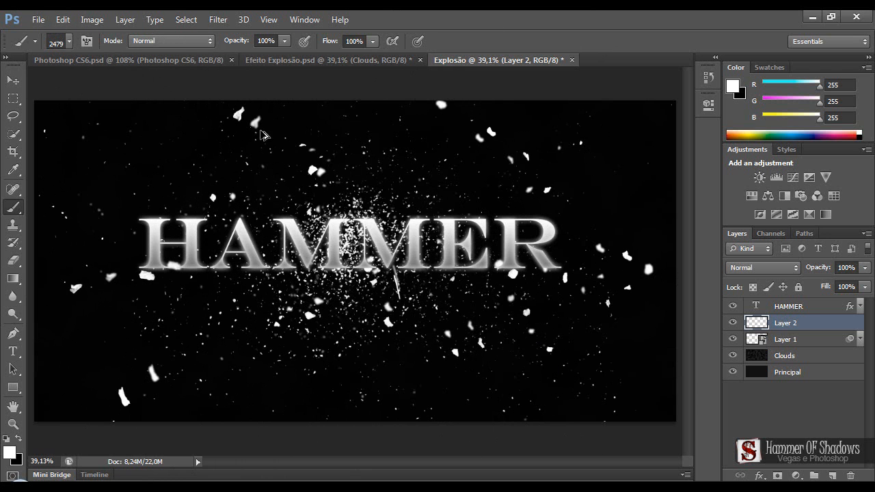
Add a new layer above Layer 2 and stamp large fragments around the HAMMER text, undoing unwanted placements until one stamp remains.
key("ctrl+shift+alt+n")
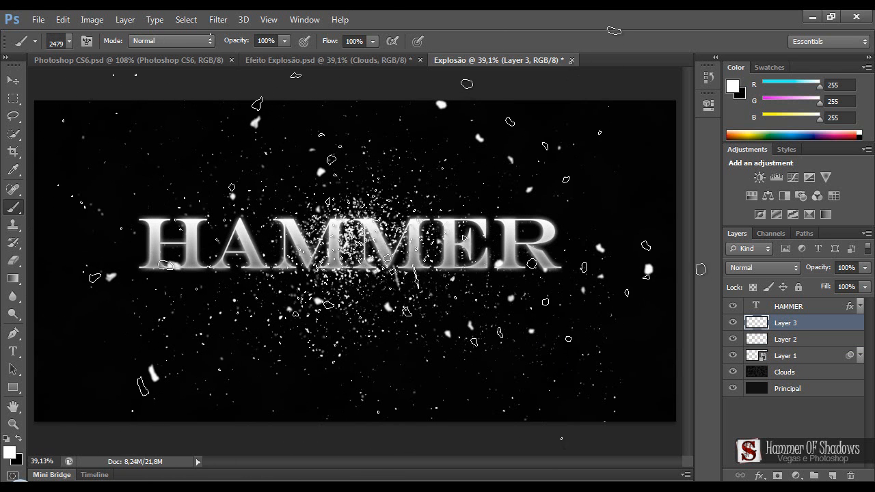
left_click(385, 207)
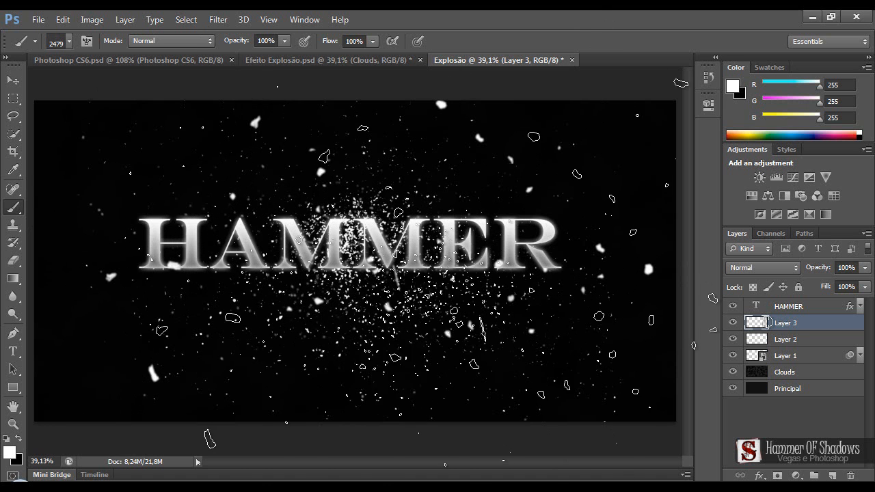
left_click(345, 236)
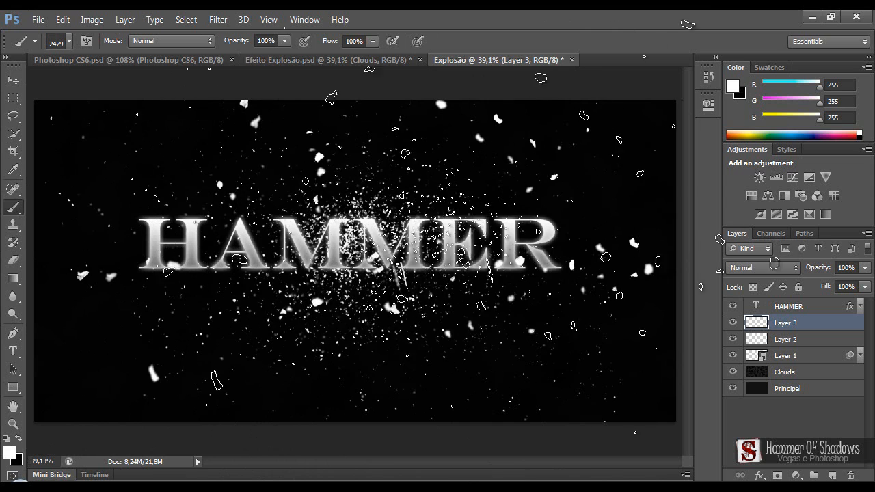
left_click(349, 246)
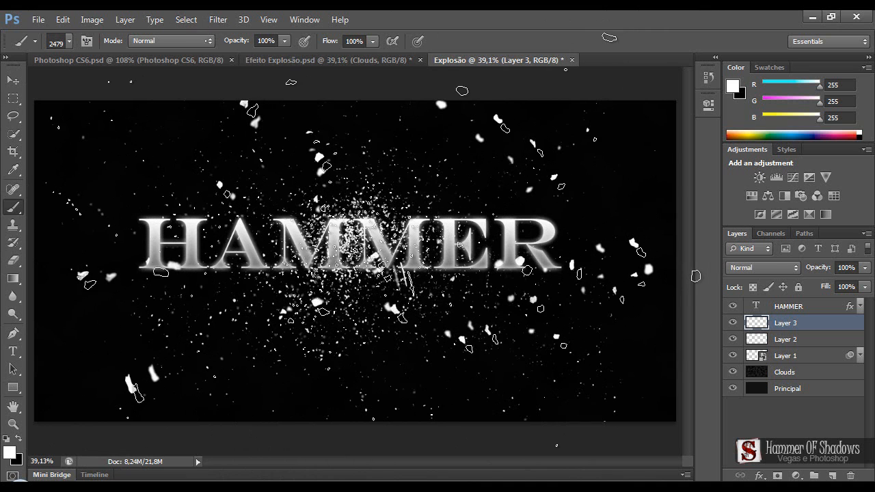
key("ctrl+z")
left_click(403, 238)
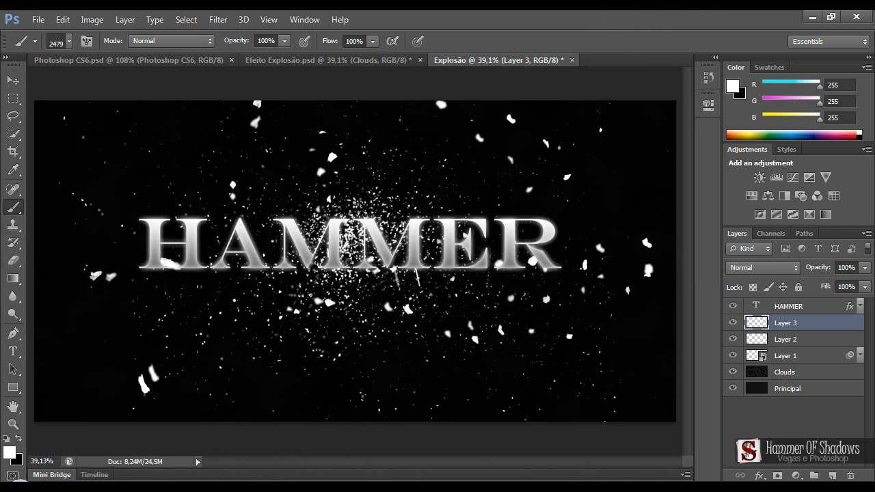
Flip the Layer 3 fragments horizontally.
left_click(62, 20)
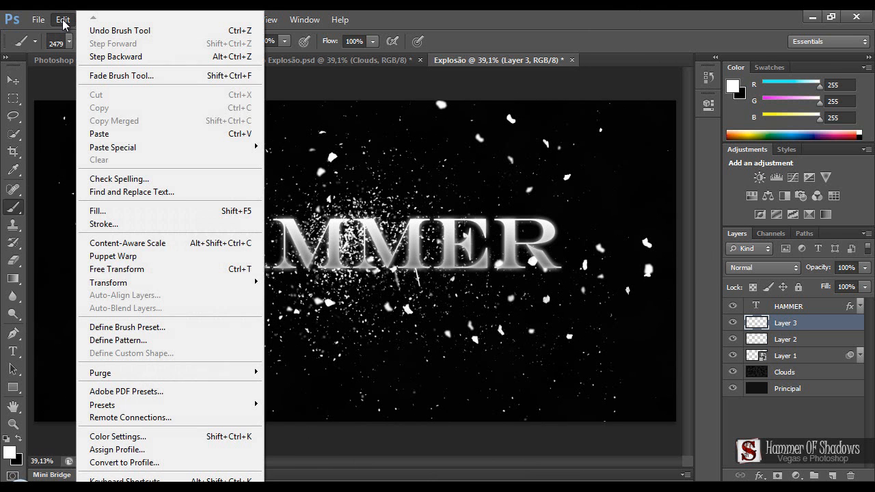
mouse_move(205, 284)
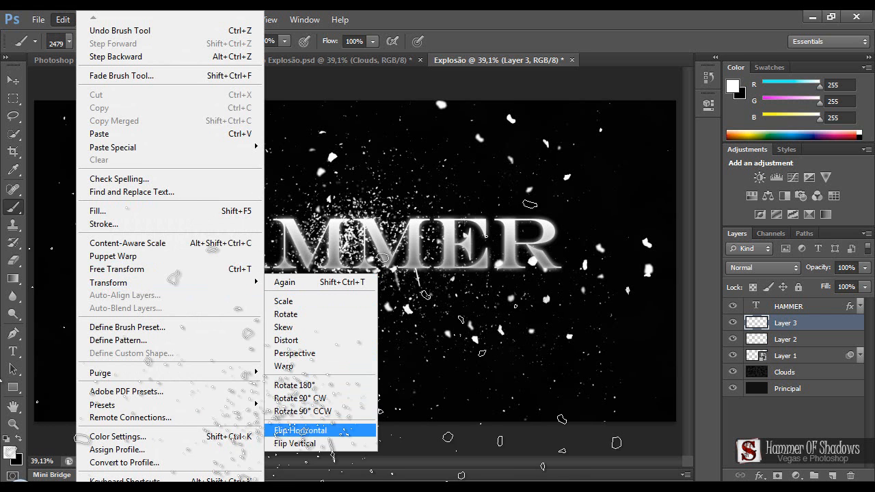
left_click(300, 430)
key("ctrl+d")
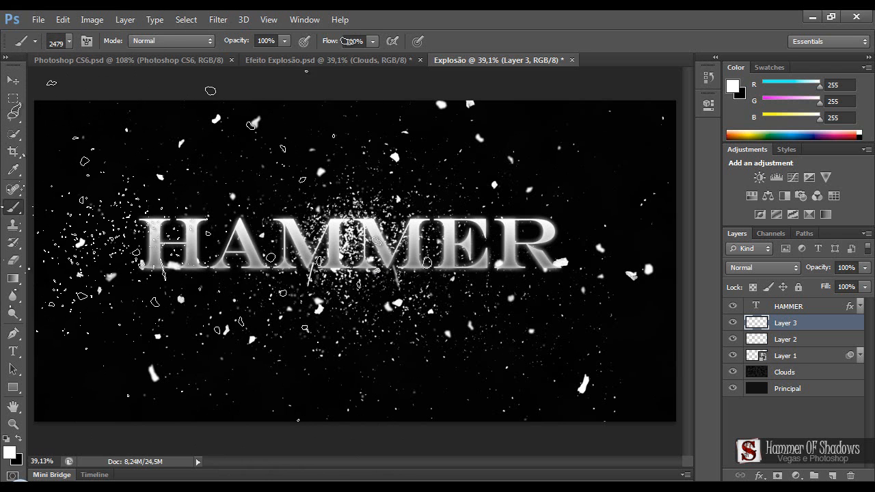
key("bracketleft")
key("bracketleft")
key("bracketleft")
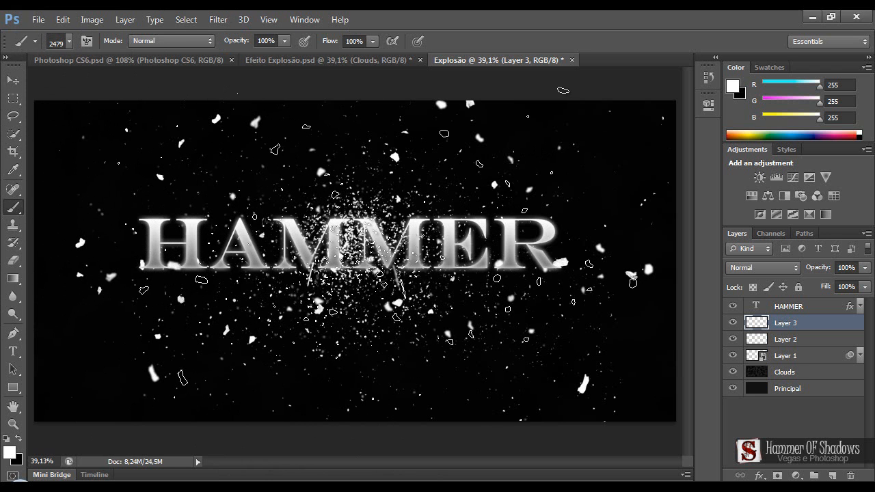
key("bracketleft")
key("bracketleft")
key("bracketleft")
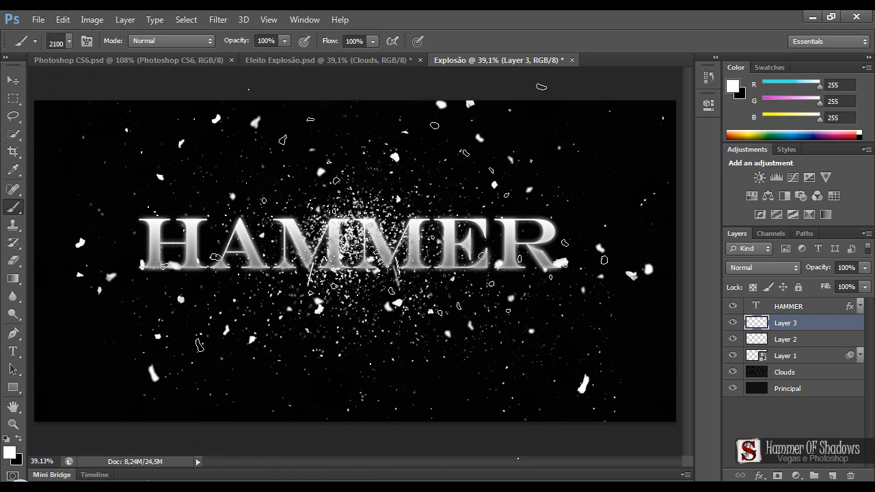
key("bracketleft")
key("bracketleft")
key("bracketleft")
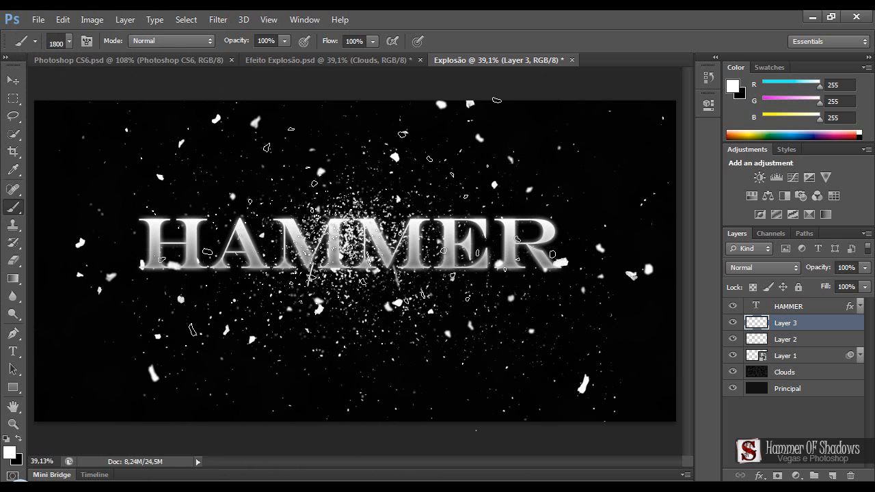
key("bracketleft")
key("bracketleft")
key("bracketleft")
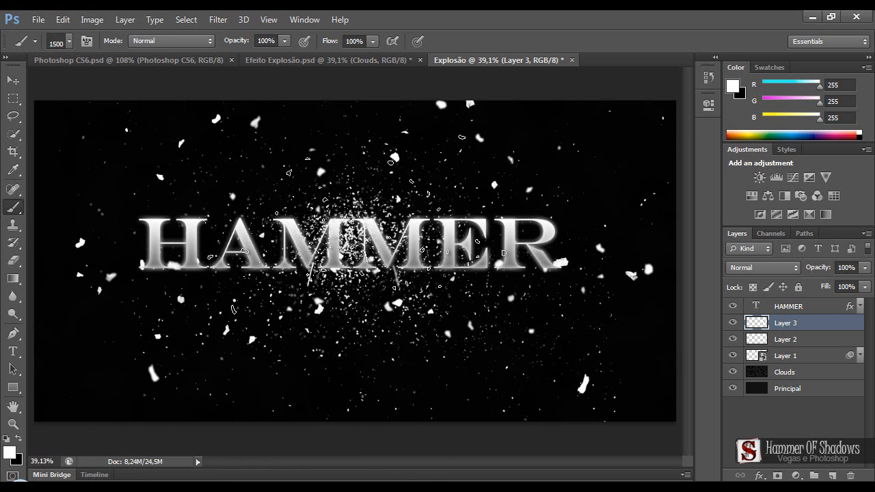
key("bracketleft")
key("bracketleft")
key("bracketleft")
key("bracketleft")
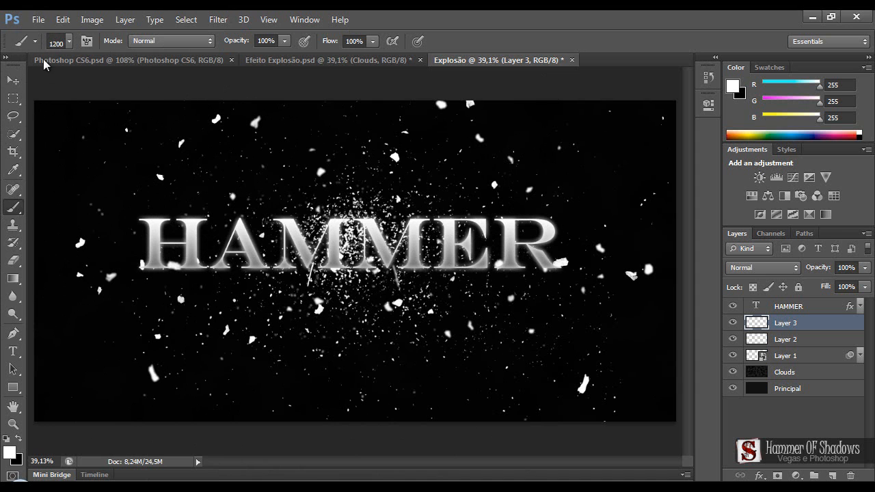
Replace the particle brush with the soft round 60 px brush preset.
right_click(386, 250)
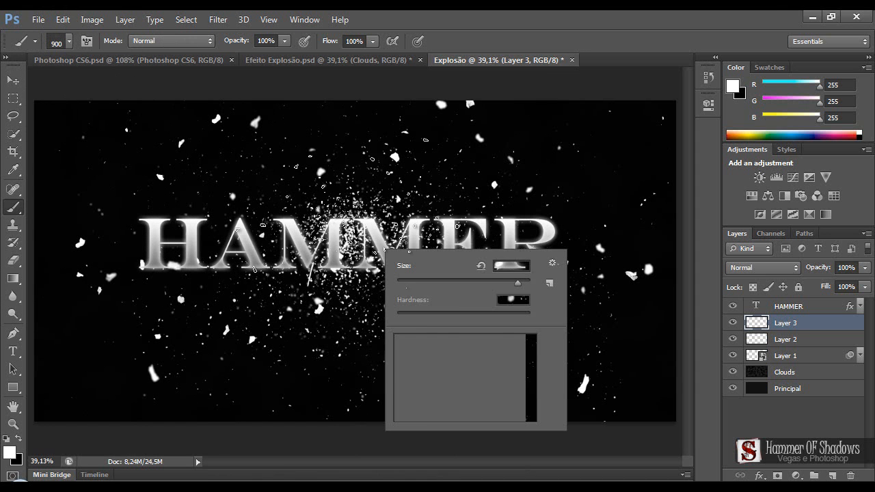
left_click(470, 344)
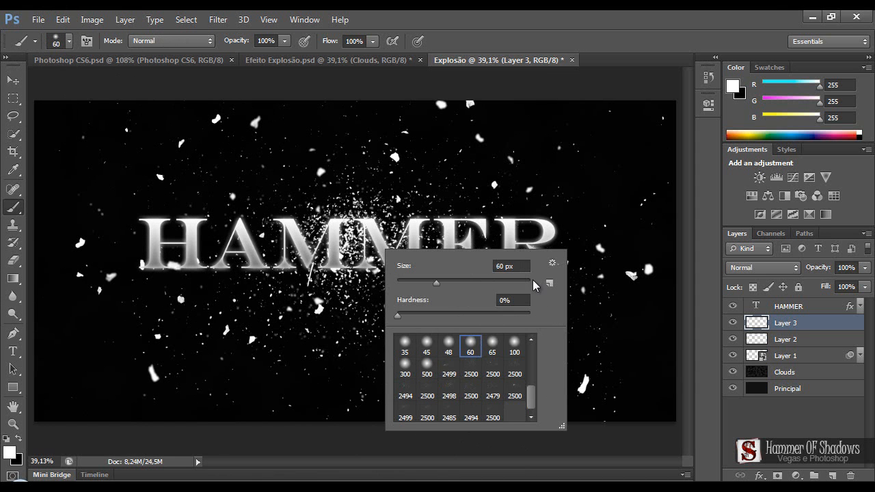
key("Return")
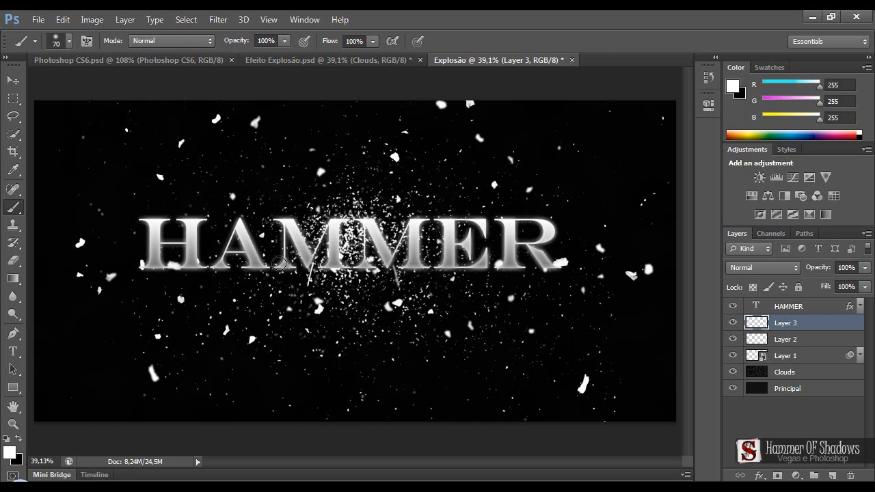
Merge Layer 3 down into Layer 2 and convert the merged layer for Smart Filters, accepting the change to a smart object.
left_click(13, 80)
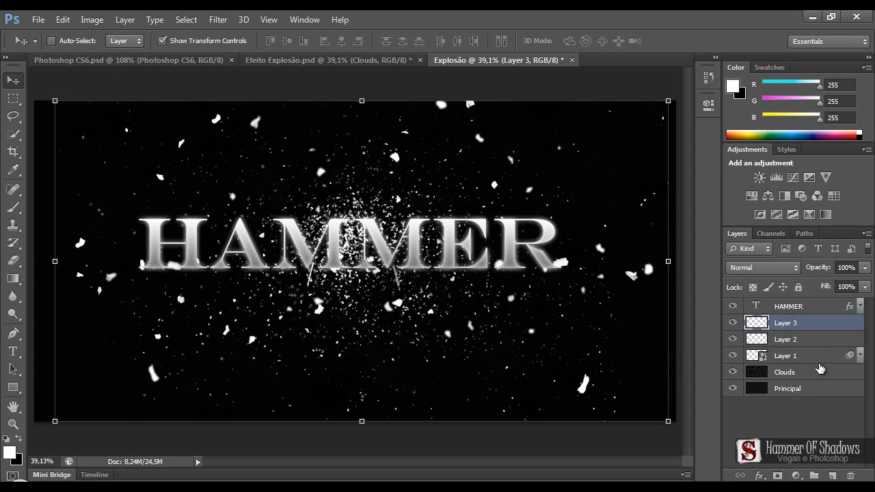
key("ctrl+e")
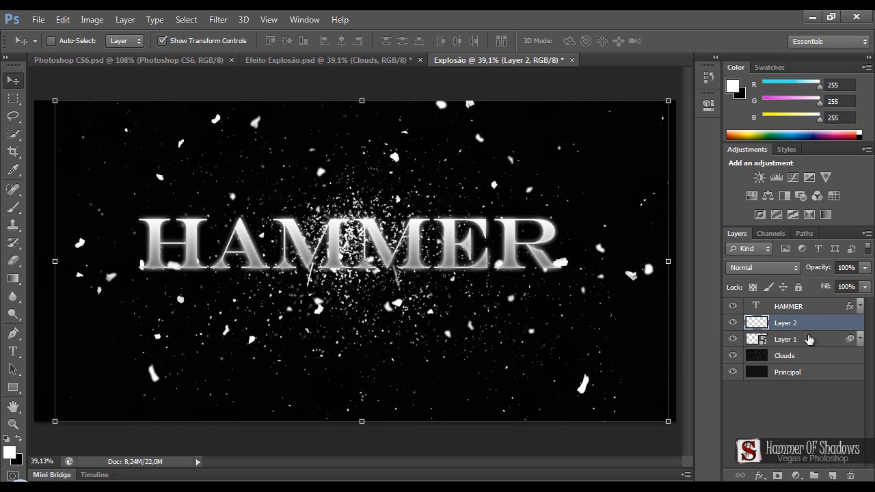
left_click(217, 19)
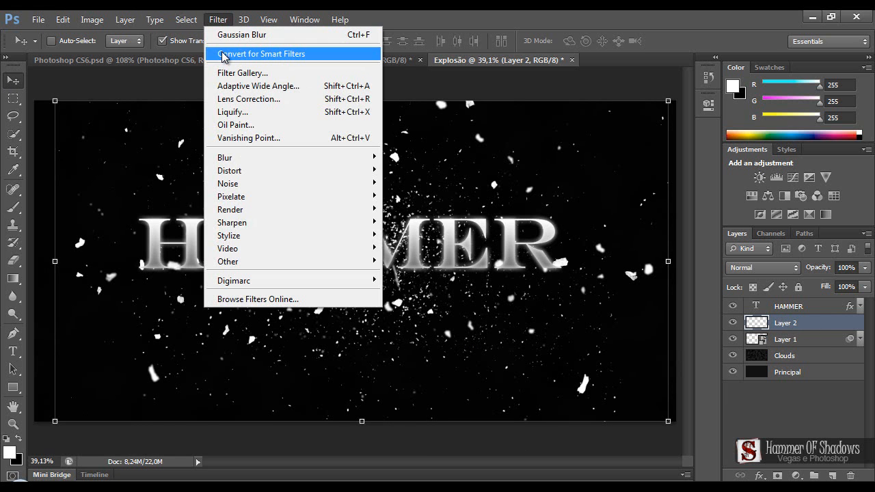
left_click(223, 55)
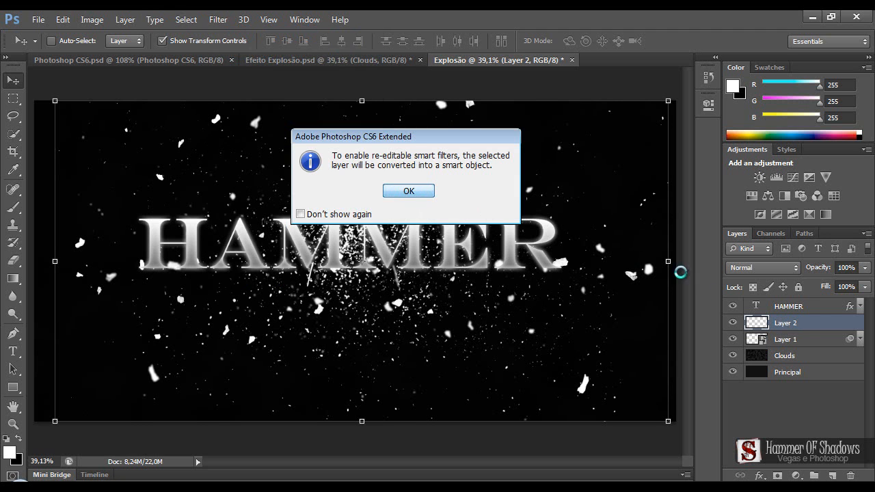
key("Return")
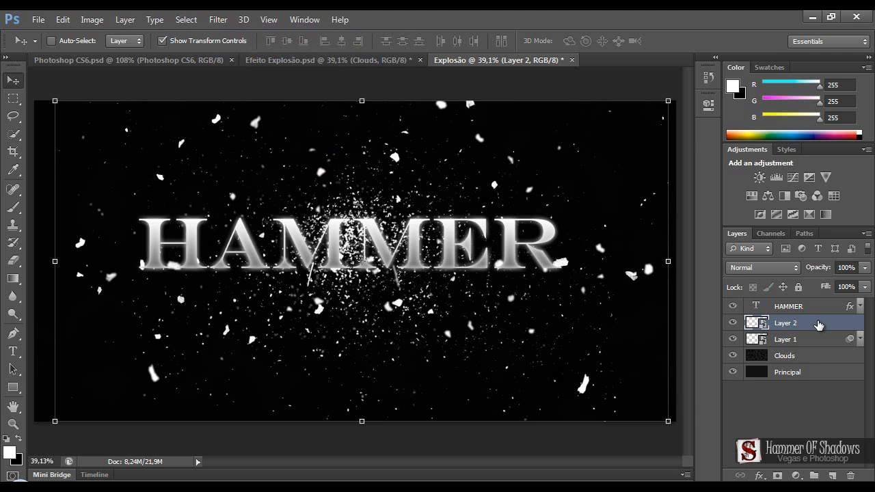
Apply a Gaussian Blur smart filter with a radius of 3,8 to Layer 2.
double_click(818, 324)
key("Escape")
left_click(217, 20)
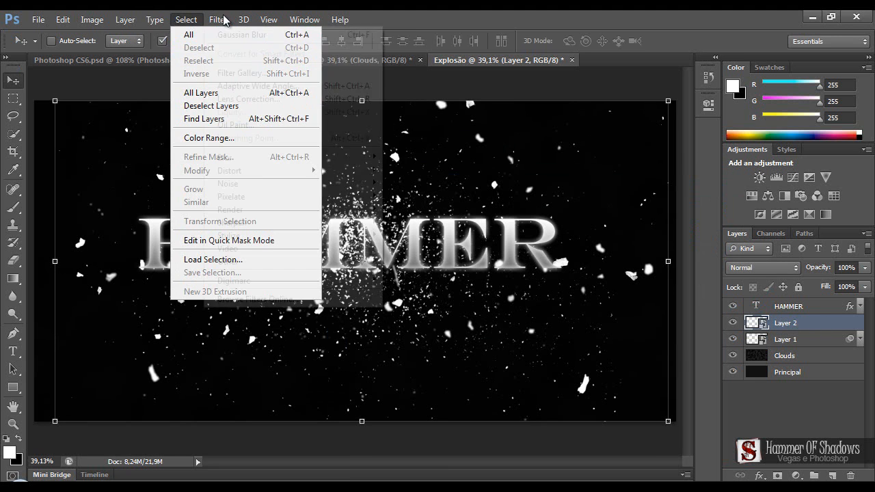
mouse_move(234, 157)
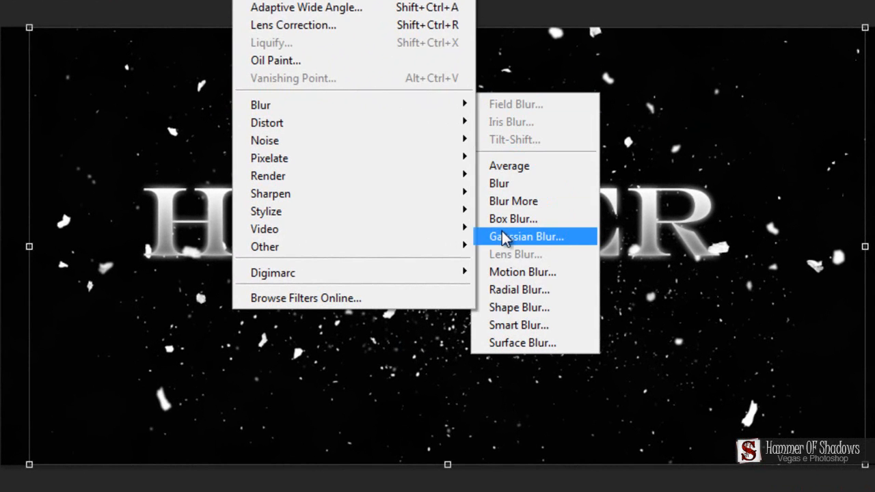
left_click(504, 238)
type("3,8")
key("Return")
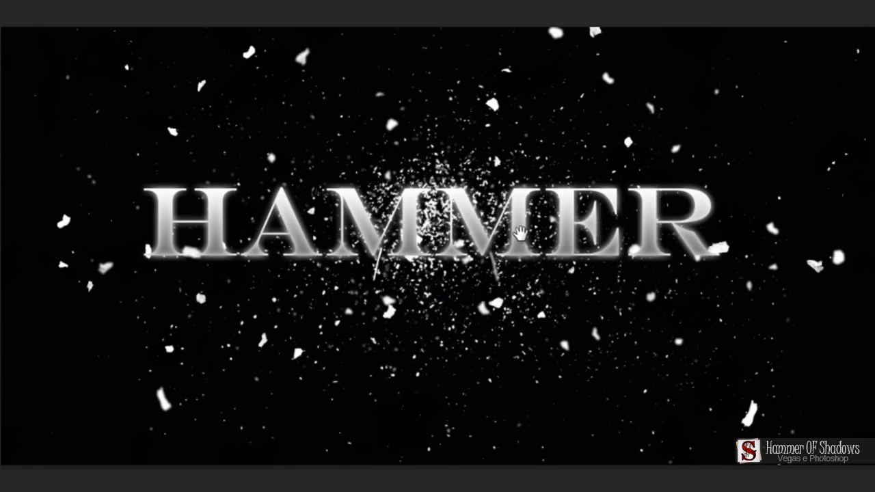
Apply a Spherize distortion to Layer 2 with an amount of 98% in Normal mode.
key("ctrl+t")
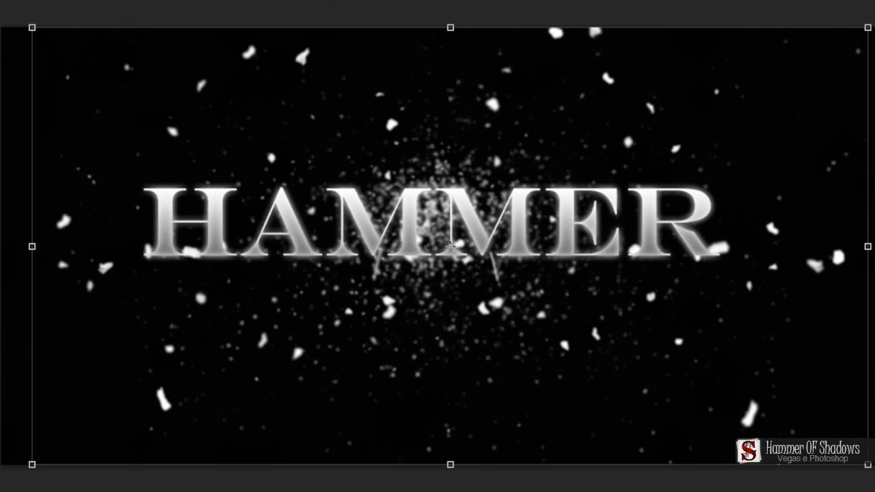
key("alt+t")
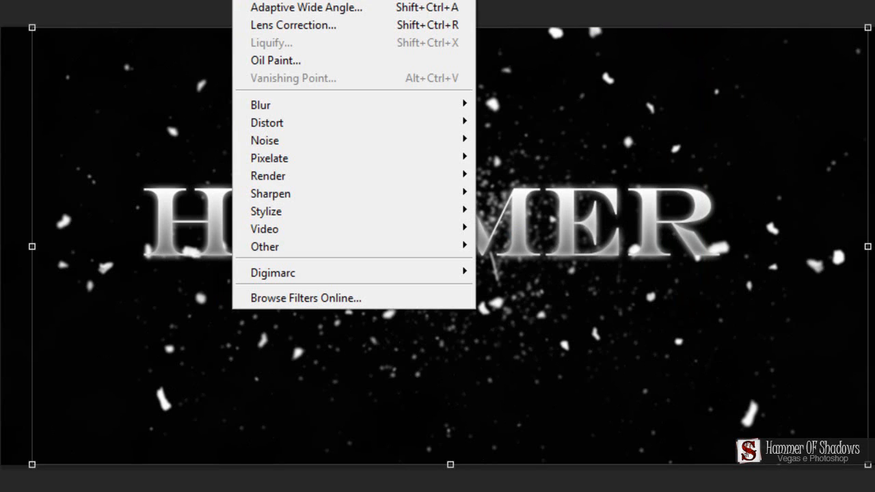
mouse_move(276, 216)
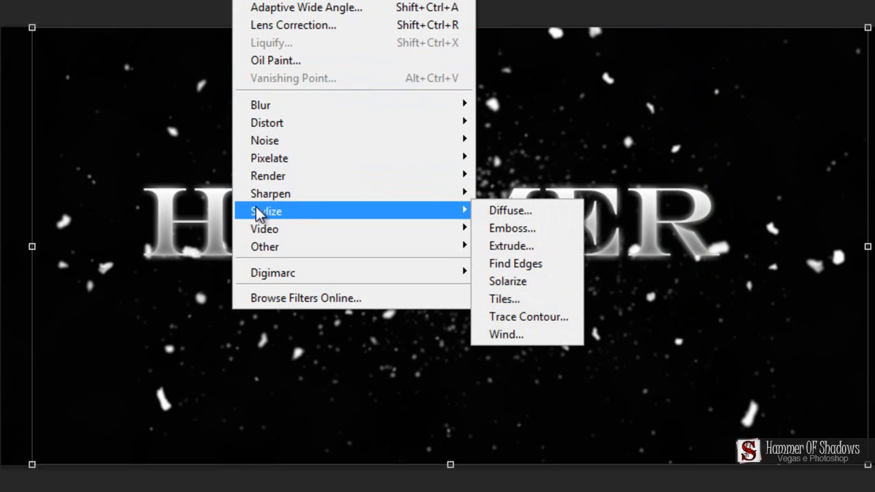
mouse_move(260, 191)
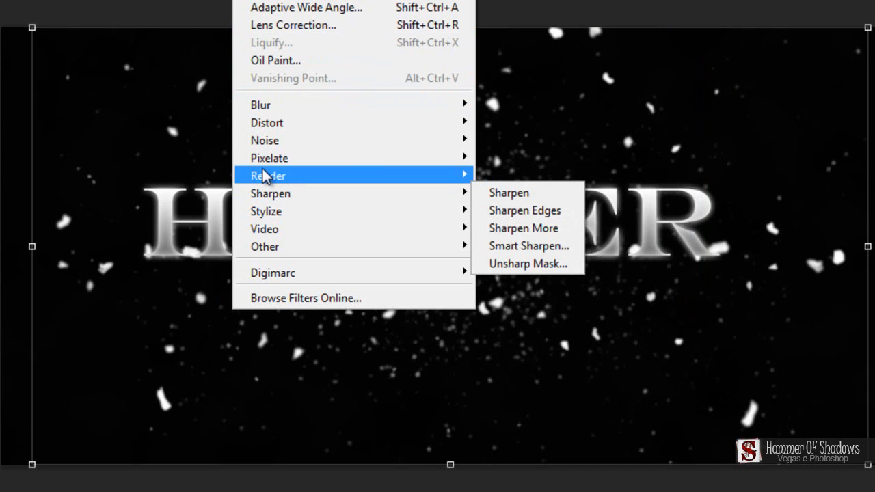
mouse_move(264, 162)
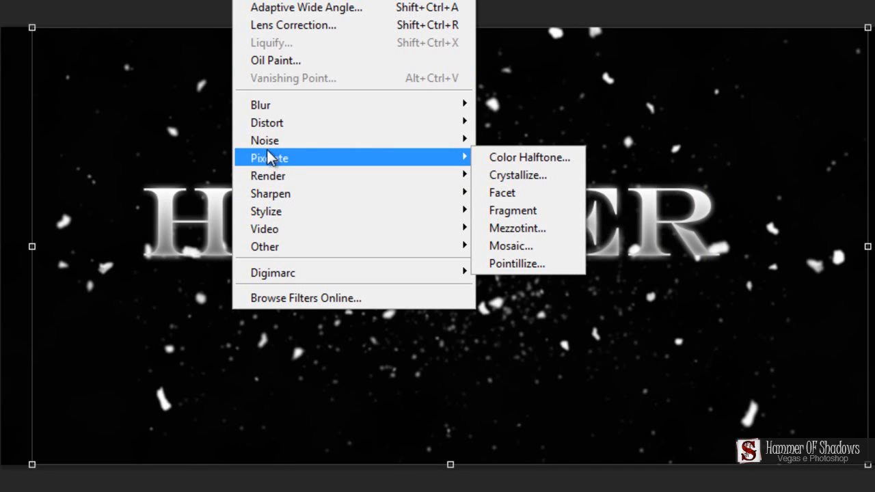
mouse_move(268, 142)
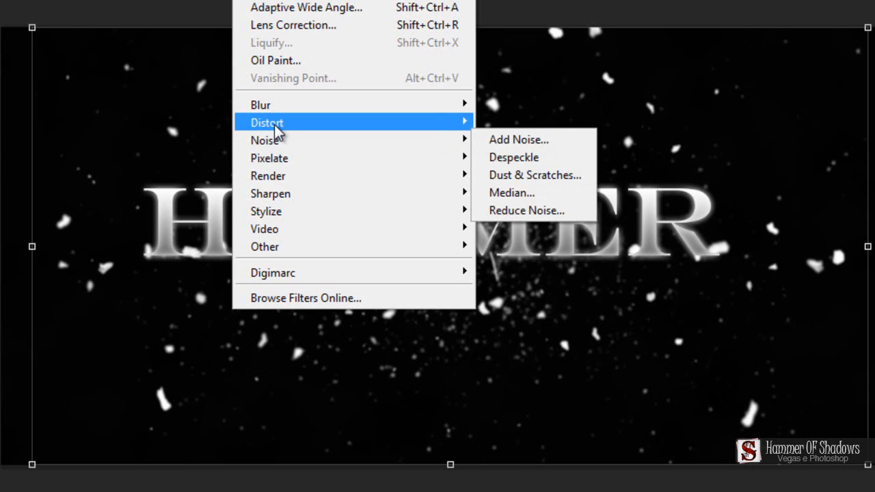
mouse_move(276, 128)
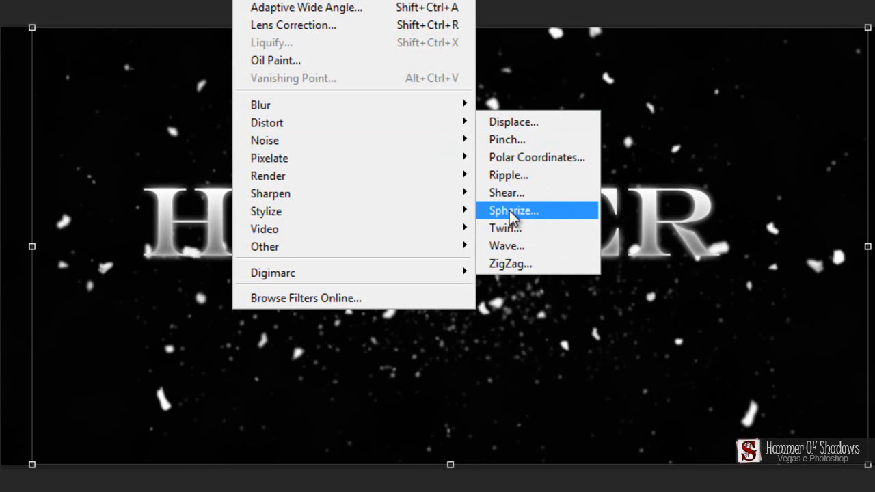
left_click(503, 212)
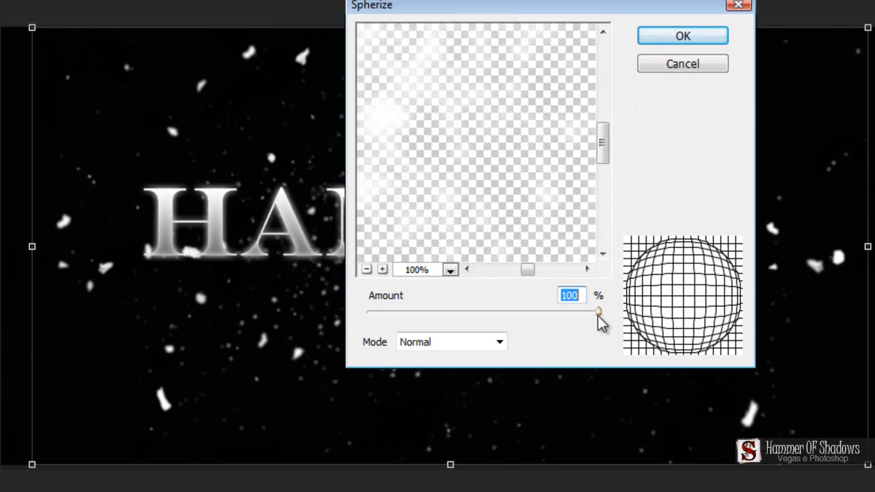
left_click_drag(598, 311, 625, 333)
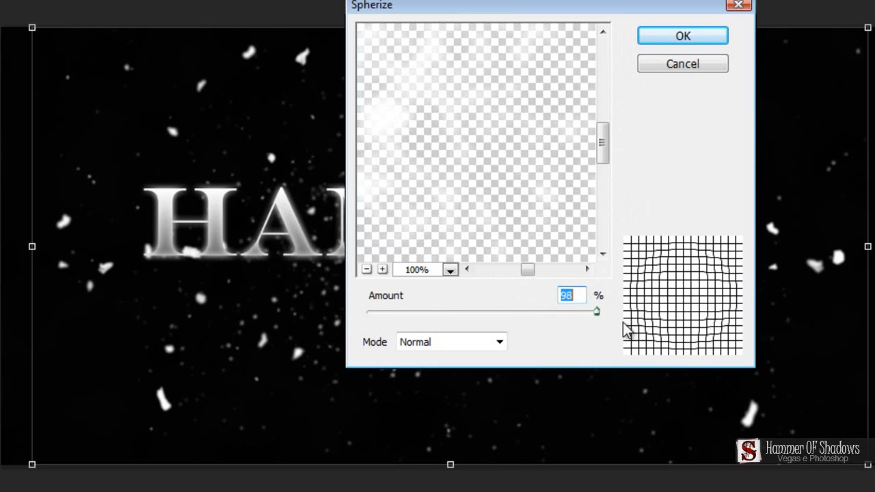
left_click(683, 38)
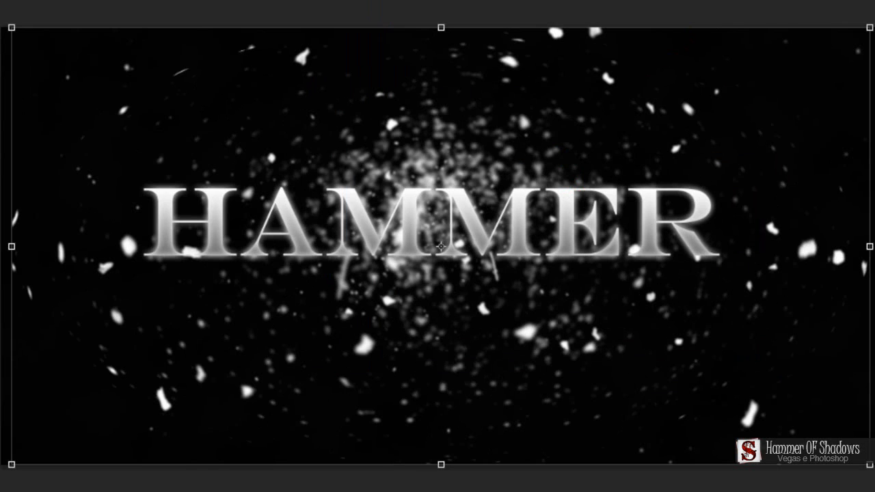
Apply an Emboss filter to Layer 2 with a 135° angle, 12 px height and 52% amount.
key("alt+t")
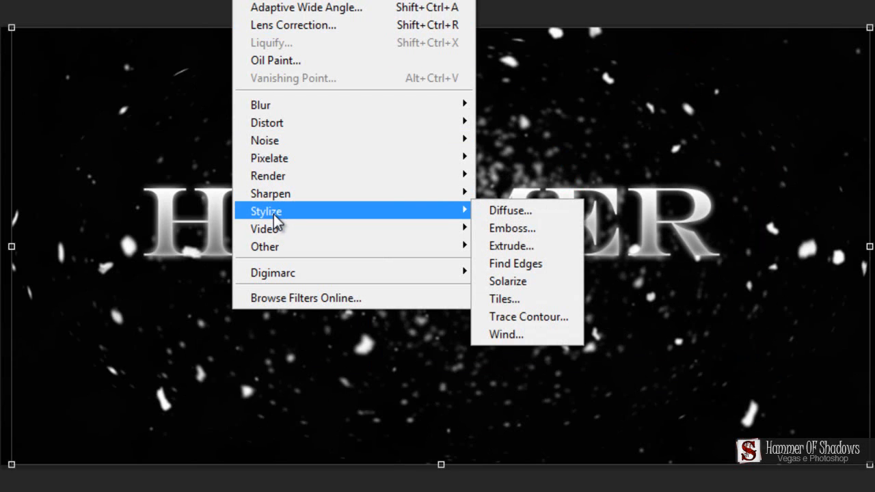
left_click(514, 228)
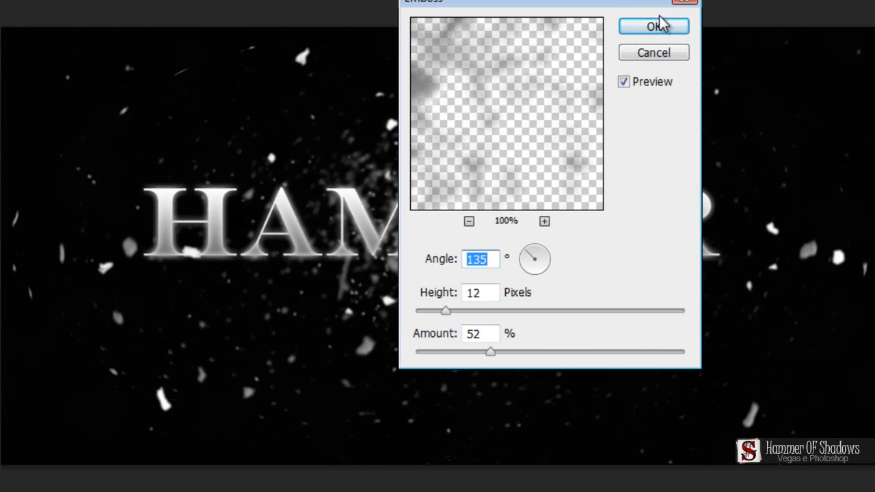
left_click(662, 39)
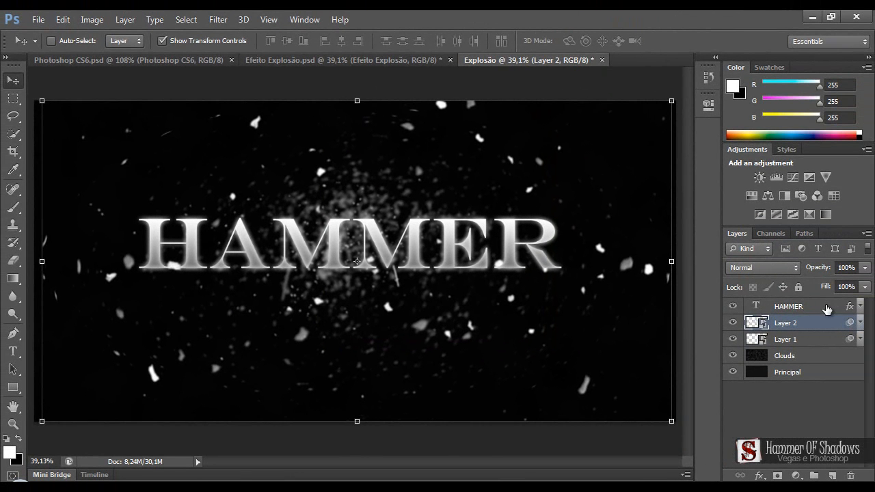
Duplicate the HAMMER text layer, then hide the original and move it to the bottom of the layer stack.
left_click(826, 307)
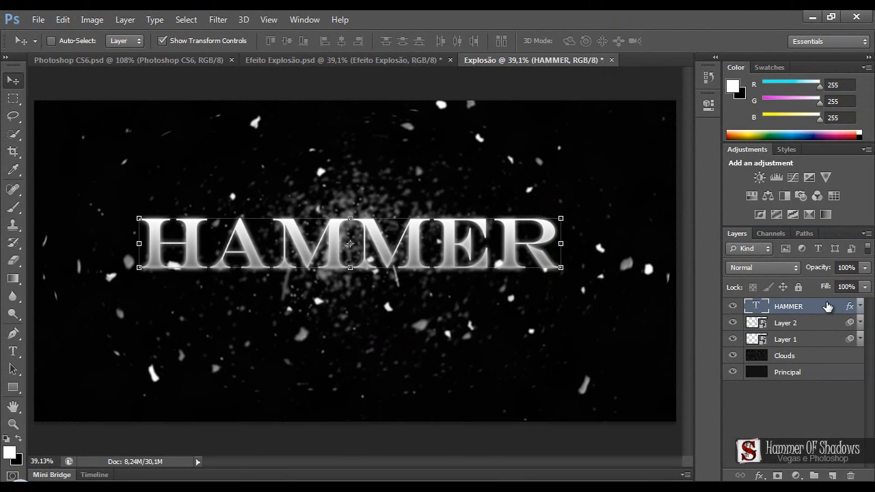
key("ctrl+j")
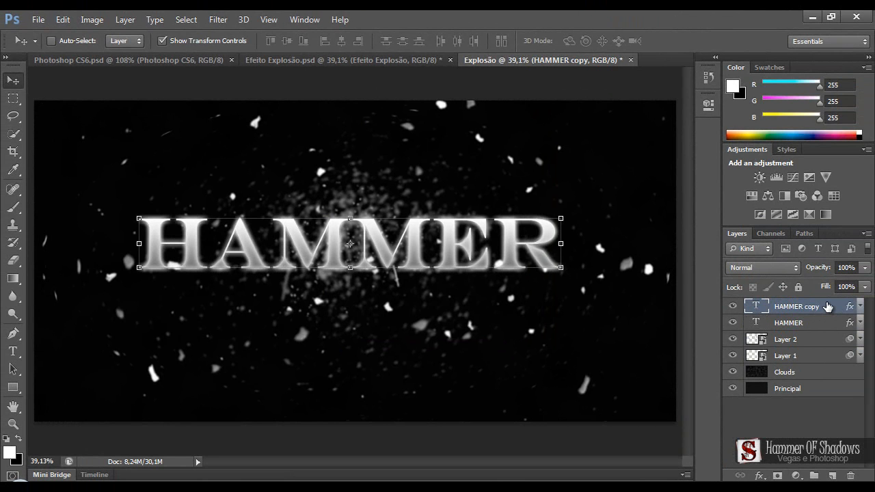
left_click(732, 323)
left_click_drag(810, 325, 803, 403)
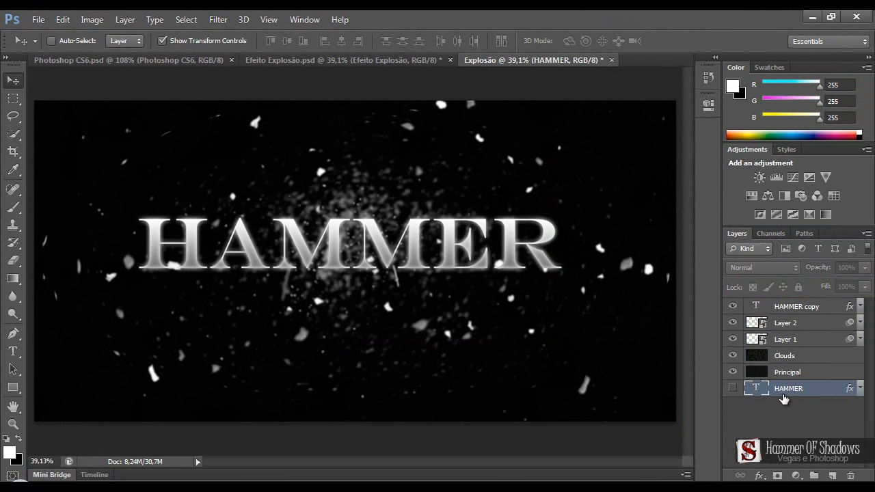
Rasterize the type of the HAMMER copy layer.
left_click(817, 309)
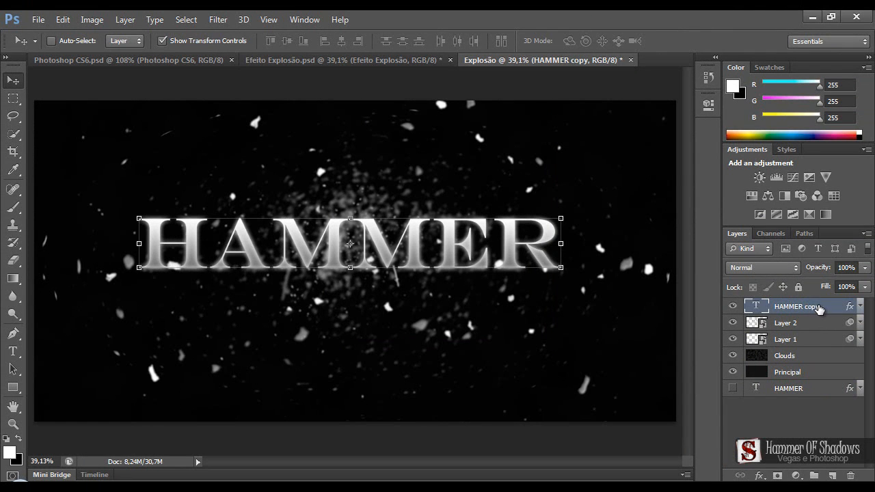
right_click(818, 309)
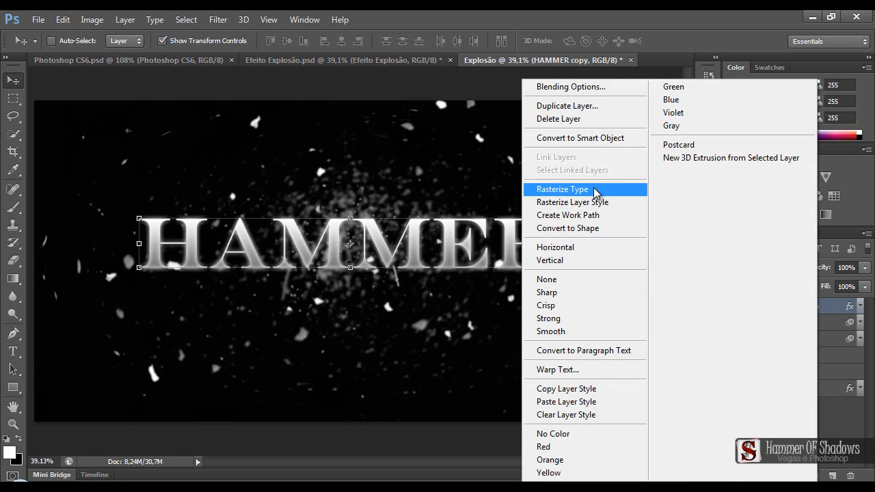
key("Escape")
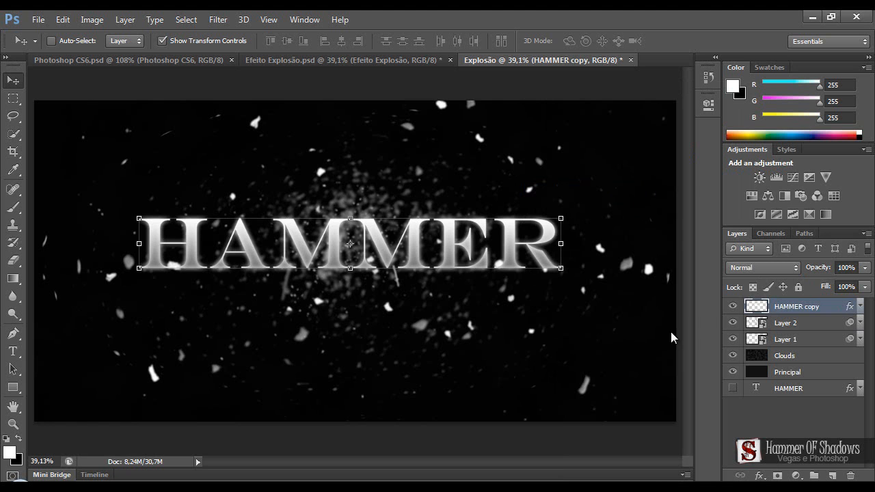
Add a new layer directly beneath HAMMER copy and name it Glow.
left_click(831, 474)
left_click_drag(817, 308, 791, 328)
double_click(787, 324)
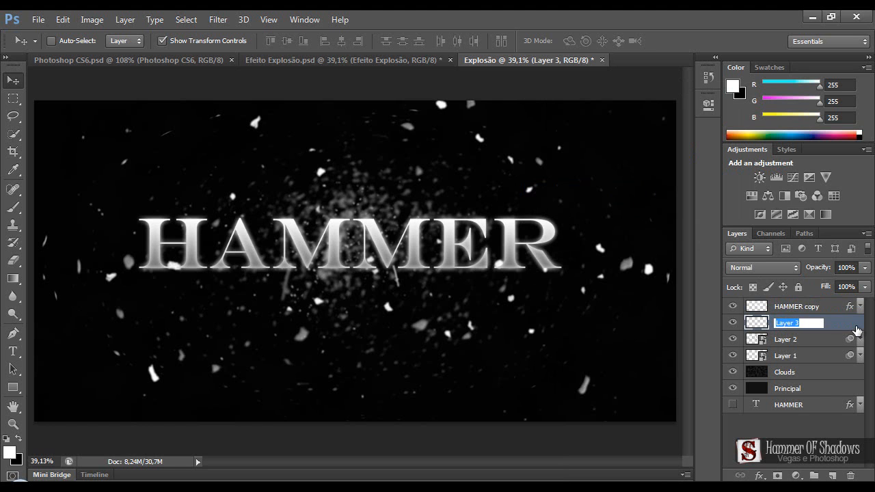
key("Return")
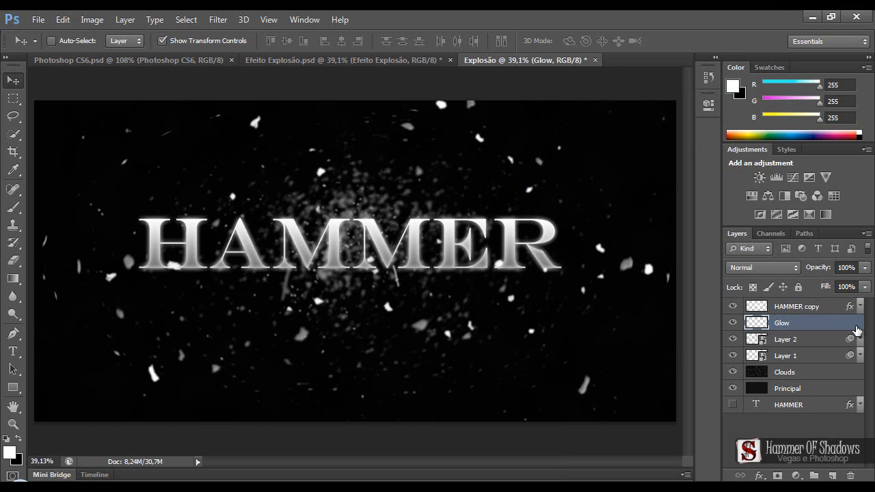
Rename both Layer 2 and Layer 1 as Pincel de Particula.
double_click(787, 339)
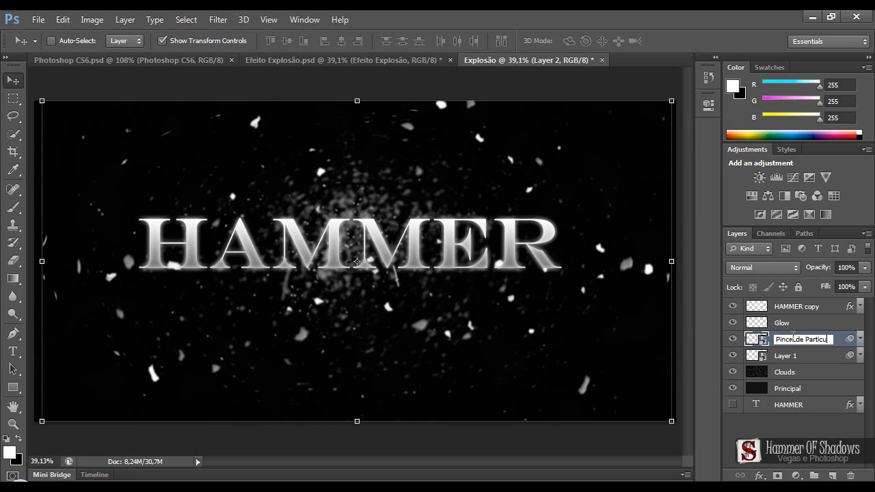
key("ctrl+a")
key("ctrl+c")
key("Return")
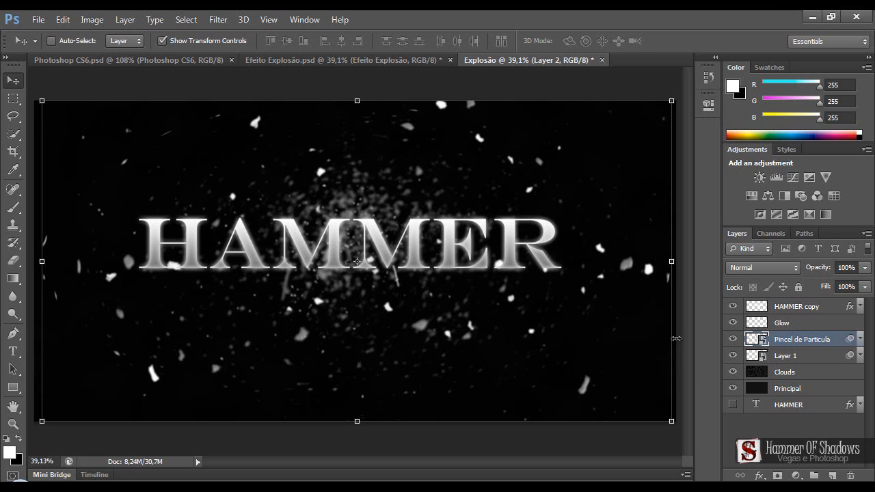
left_click(792, 357)
double_click(787, 357)
key("ctrl+v")
key("Return")
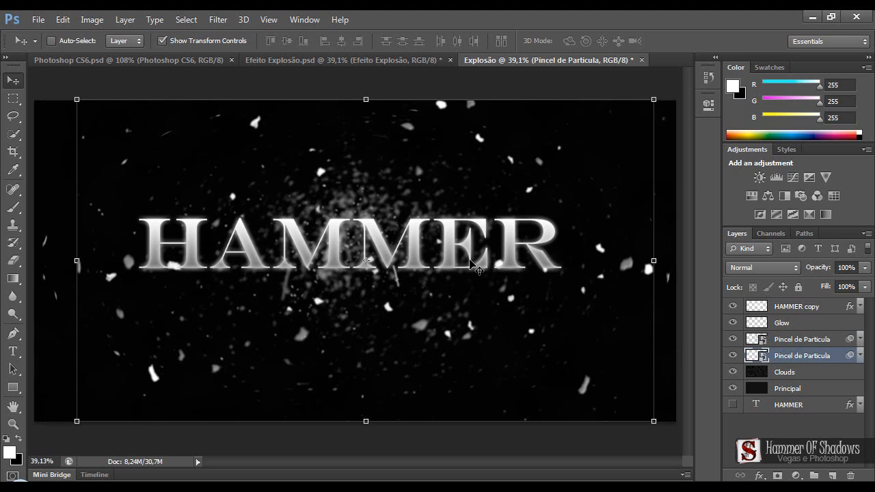
Rename the HAMMER copy layer as HAMMER.
left_click(791, 308)
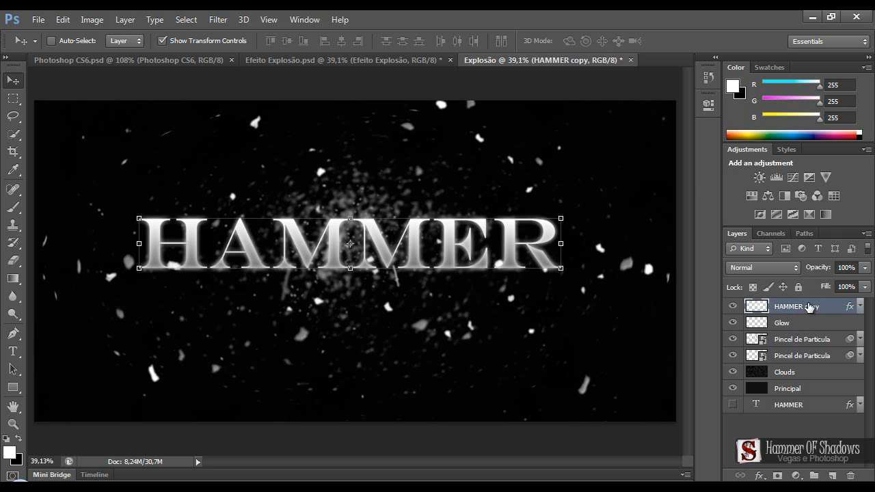
double_click(810, 305)
double_click(813, 307)
key("Return")
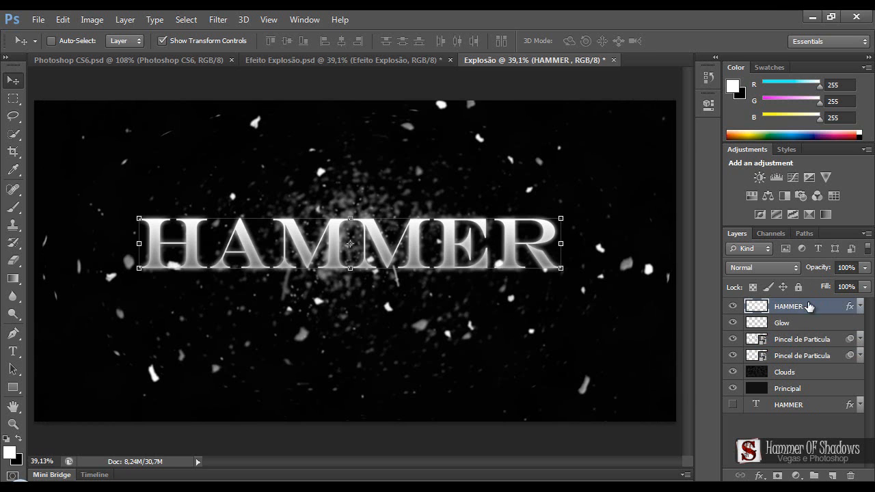
Paint one soft white 800 px brush dab on the Glow layer, centred behind the middle of the HAMMER text.
left_click(769, 321)
key("b")
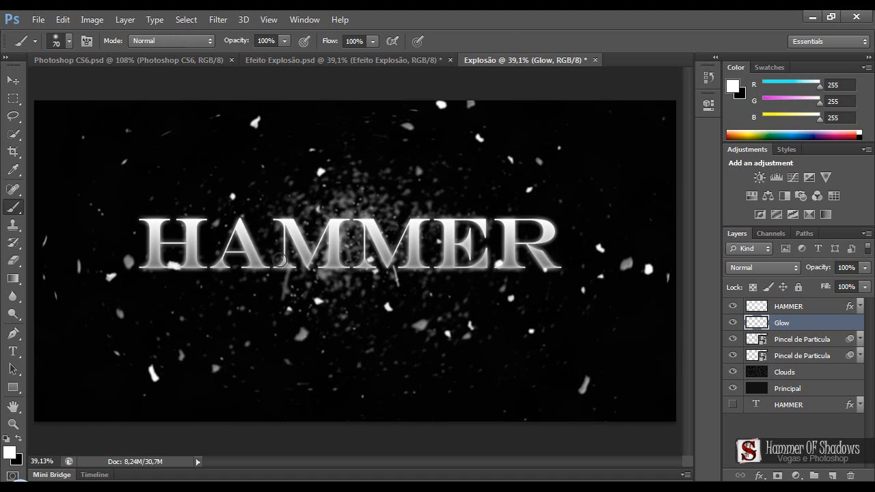
key("bracketright")
key("bracketright")
key("bracketright")
key("bracketright")
key("bracketright")
key("bracketright")
key("bracketright")
key("bracketright")
key("bracketright")
key("bracketright")
key("bracketright")
key("bracketright")
key("bracketright")
key("bracketright")
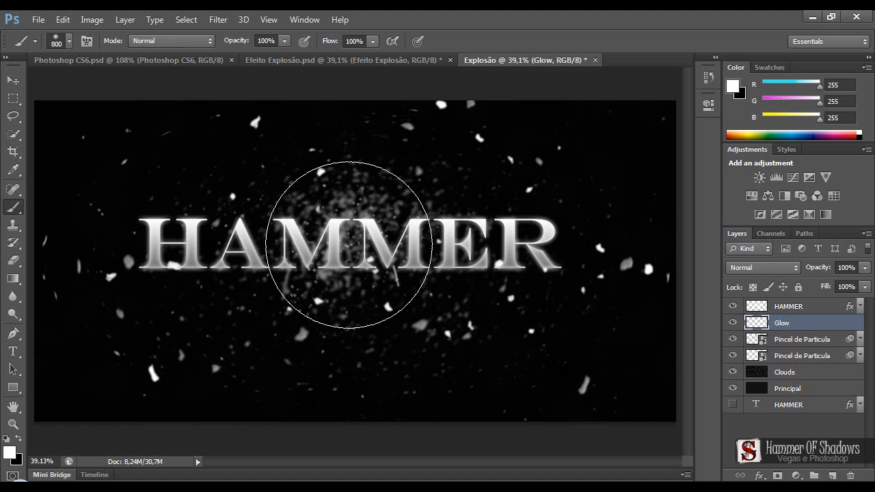
left_click(350, 245)
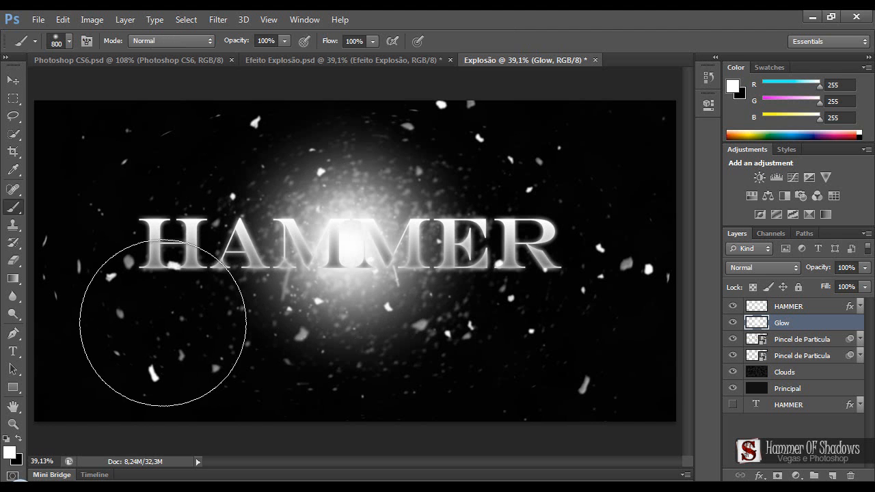
Paint smaller soft white 300 px dabs on the Glow layer behind the letters H, A, E and R and below the first M.
key("bracketleft")
key("bracketleft")
key("bracketleft")
key("bracketleft")
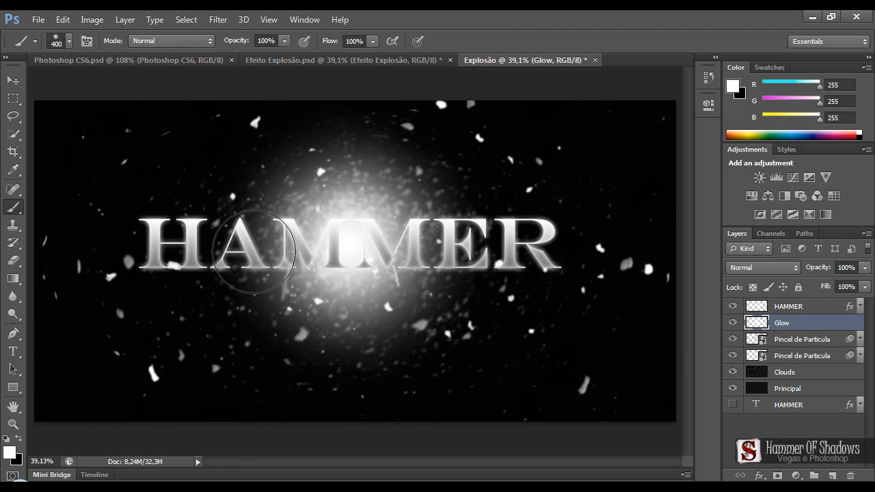
key("bracketleft")
key("bracketleft")
key("bracketright")
left_click(180, 243)
left_click(232, 248)
left_click(471, 256)
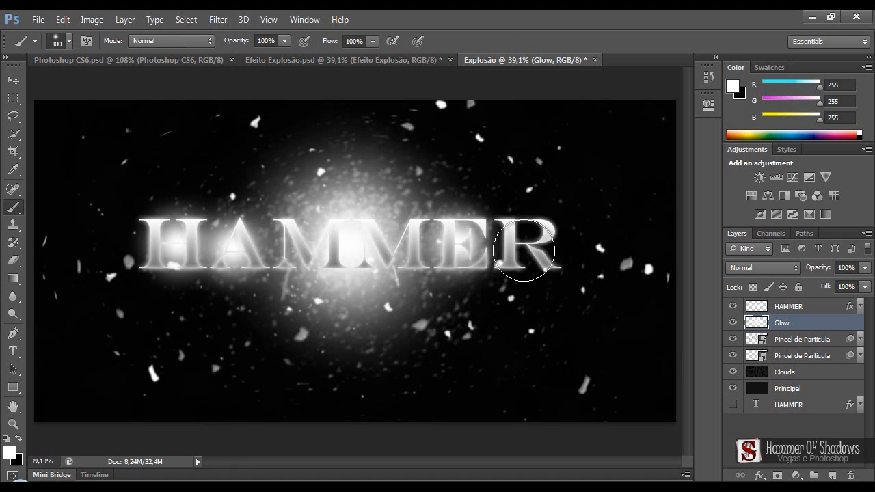
left_click(525, 251)
left_click(271, 286)
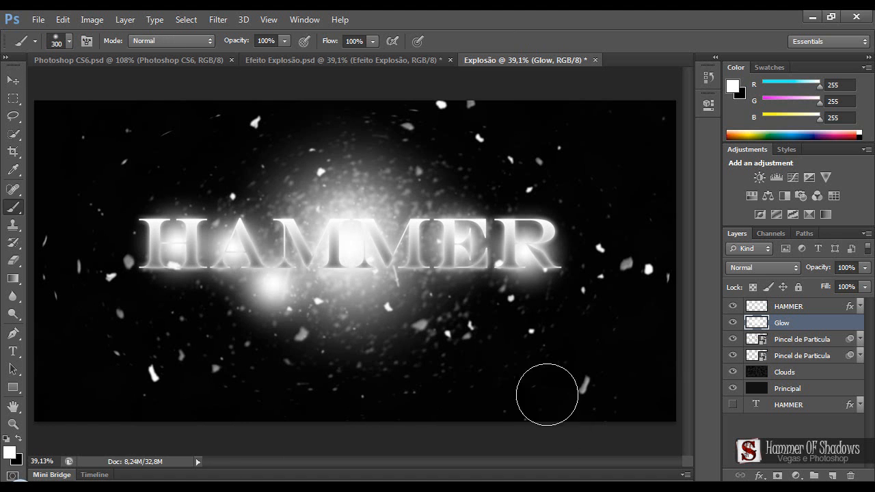
Paint a soft white 300 px dab below the second M and a 175 px dab over the bright particle high above the A.
left_click(410, 292)
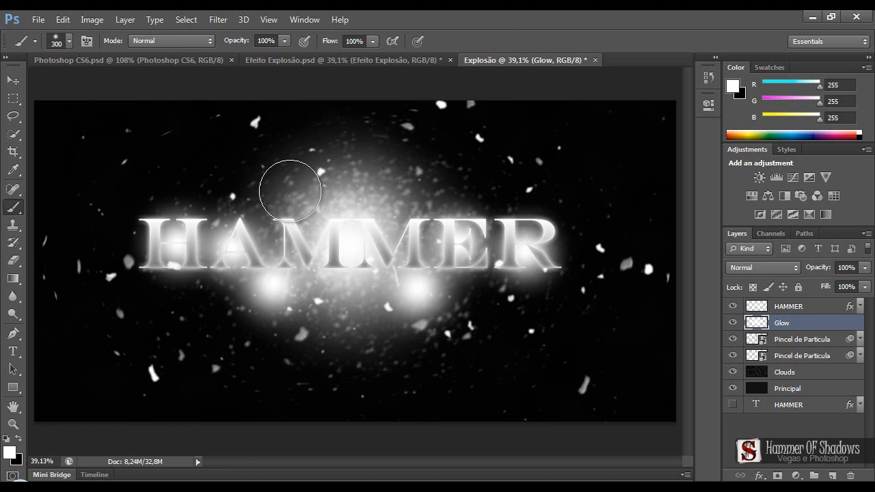
left_click(245, 125)
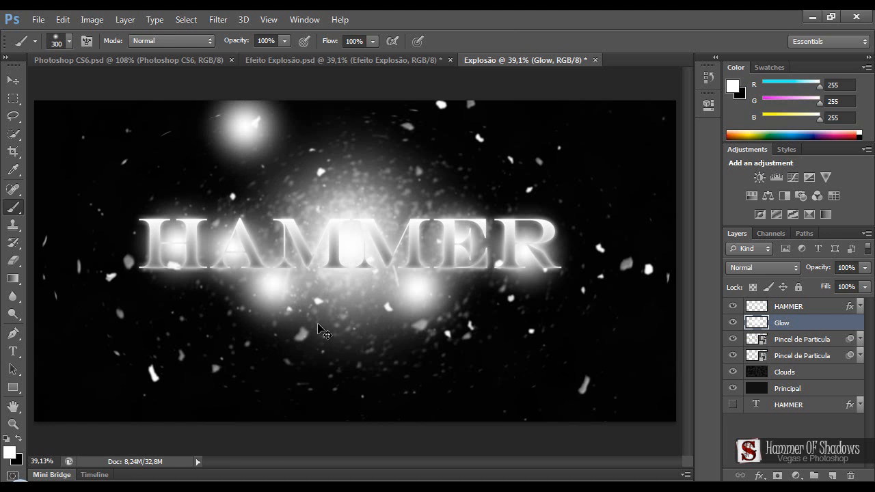
key("ctrl+z")
key("bracketleft")
key("bracketleft")
key("bracketleft")
left_click(251, 124)
left_click(347, 256)
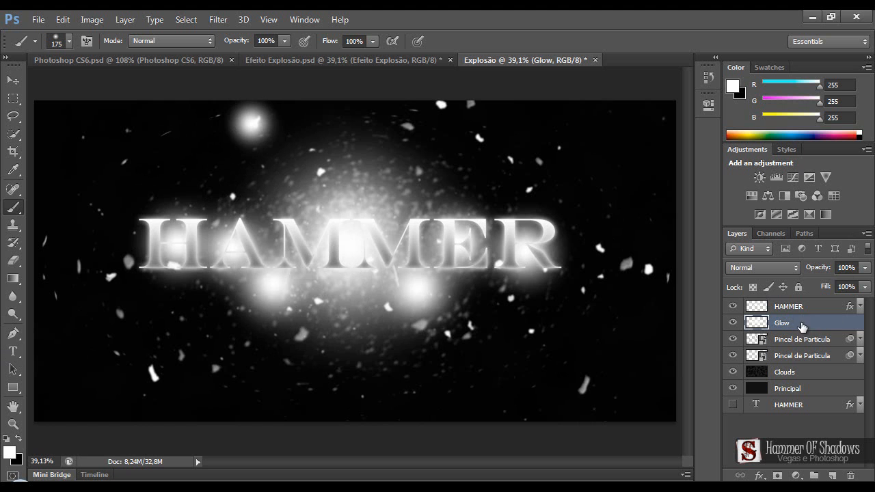
Add a Gradient Map adjustment layer directly above the HAMMER layer.
left_click(816, 307)
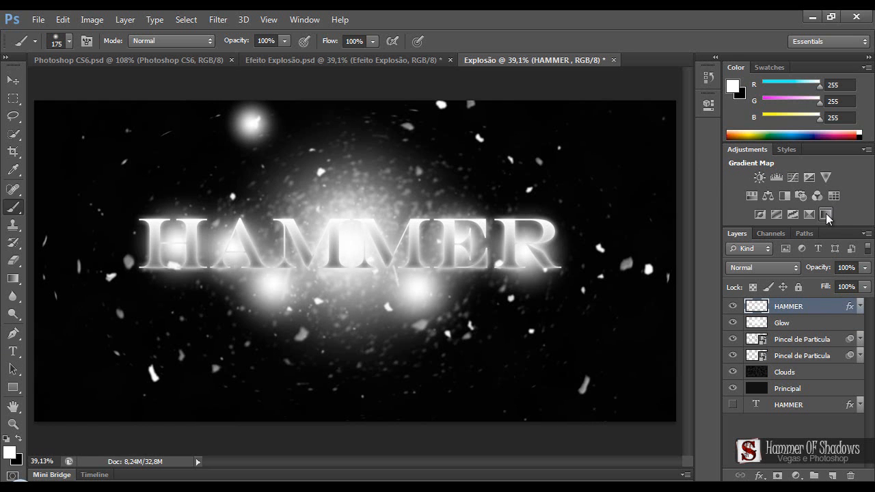
key("v")
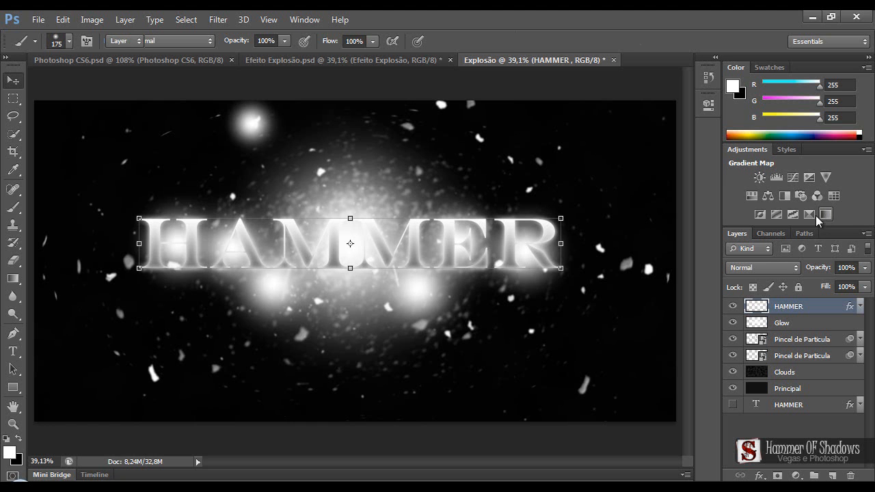
left_click(103, 22)
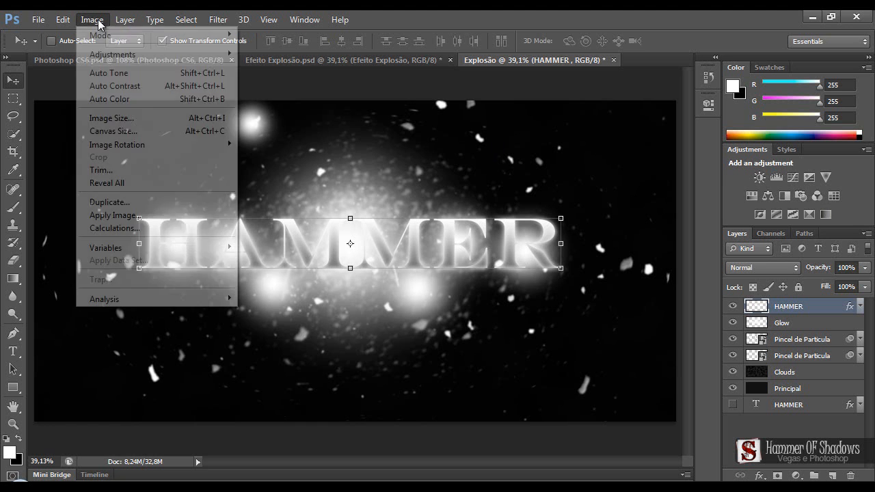
mouse_move(113, 55)
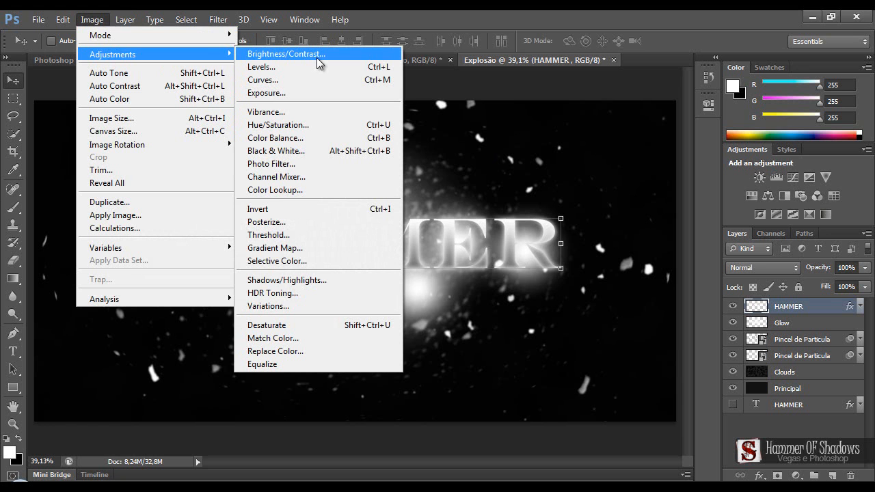
left_click(825, 214)
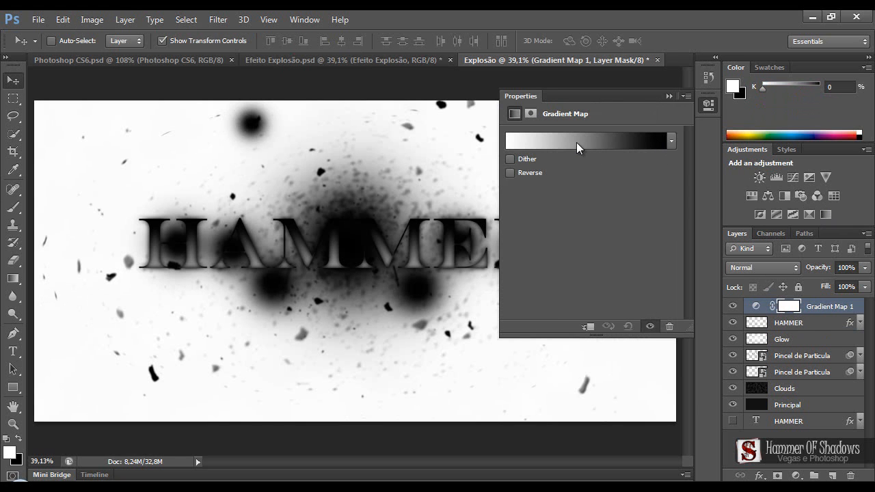
left_click(669, 96)
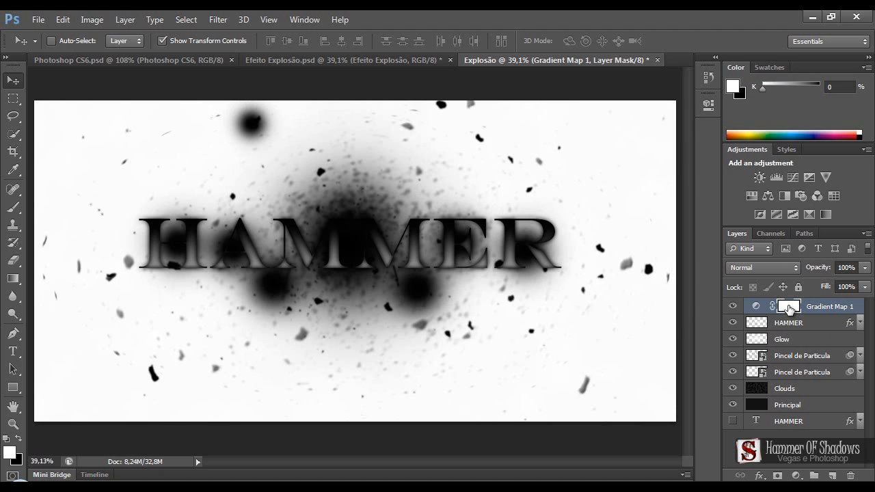
Open the Gradient Map's gradient for editing and apply the Black, White preset.
double_click(789, 307)
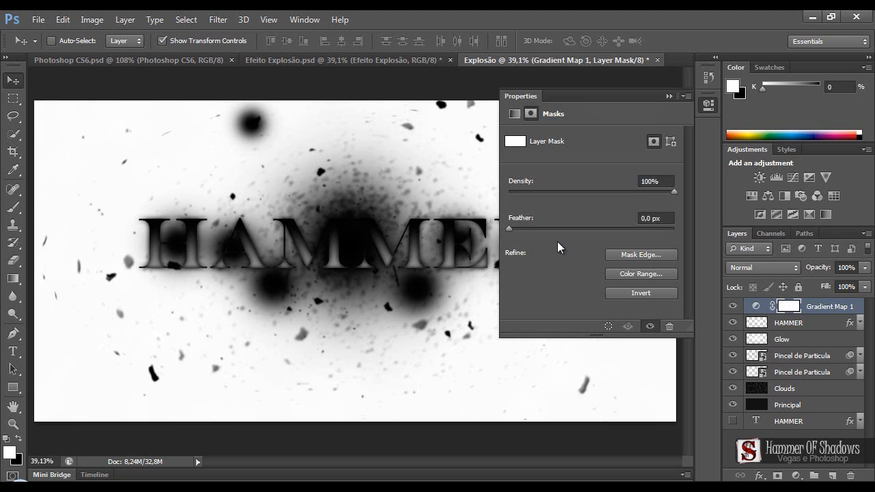
left_click(514, 115)
left_click(583, 142)
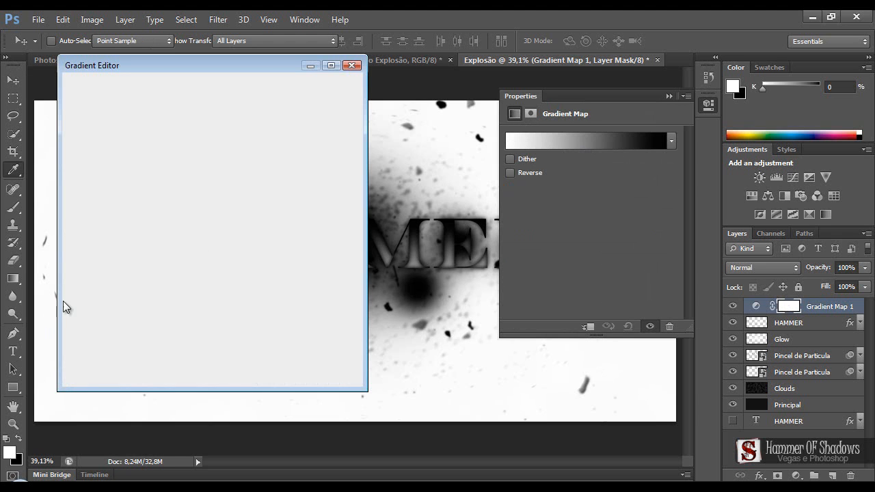
left_click_drag(256, 63, 340, 62)
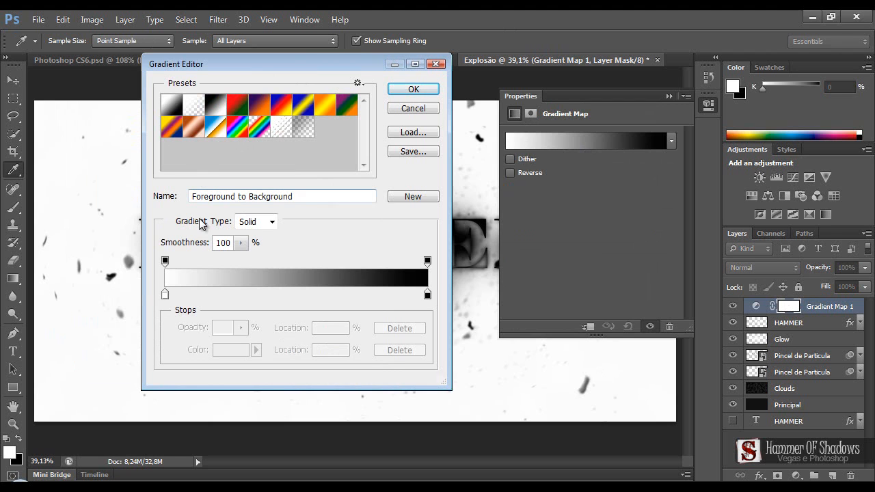
left_click(217, 109)
left_click(217, 111)
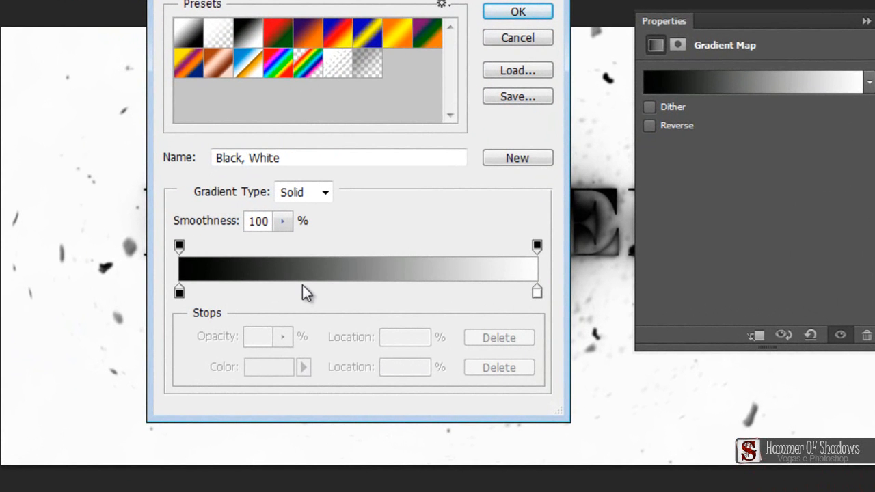
Add two colour stops to the gradient, at 35% and 71%.
left_click(302, 287)
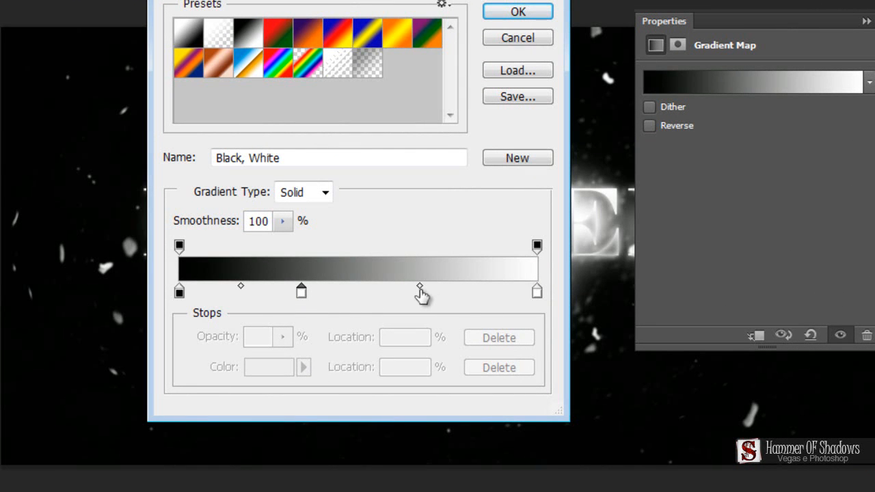
left_click(418, 290)
left_click_drag(419, 294, 431, 291)
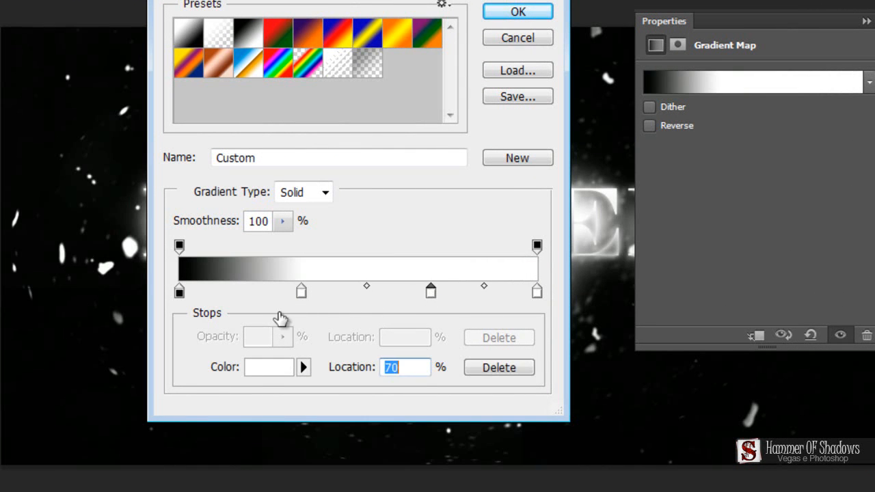
left_click_drag(304, 292, 304, 289)
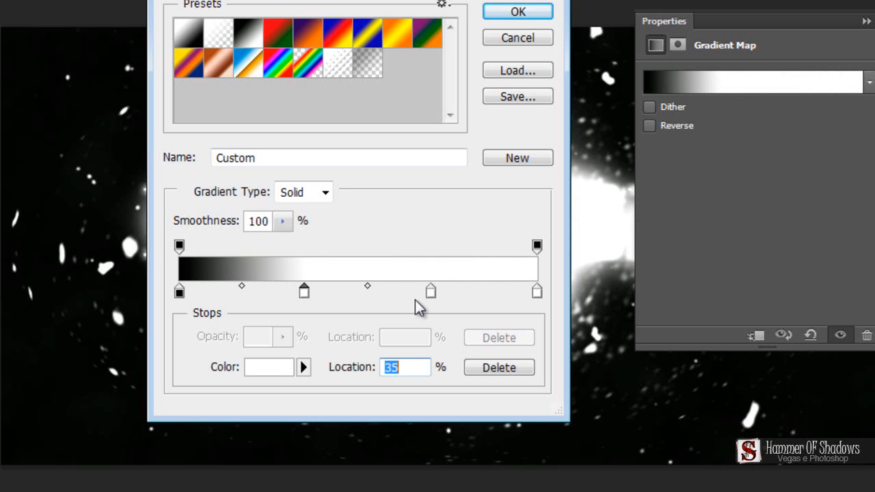
left_click_drag(432, 291, 435, 289)
Set the colour of the gradient stop at 35% to orange e3a35a.
left_click(305, 292)
double_click(305, 293)
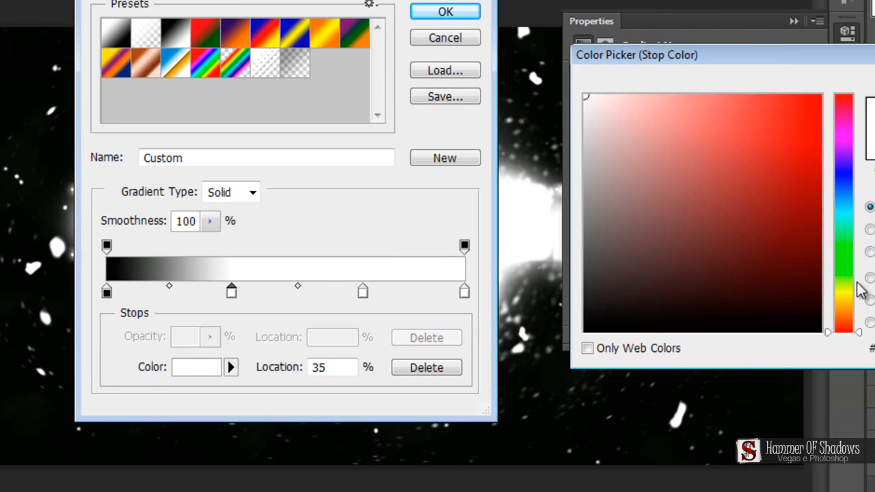
type("e")
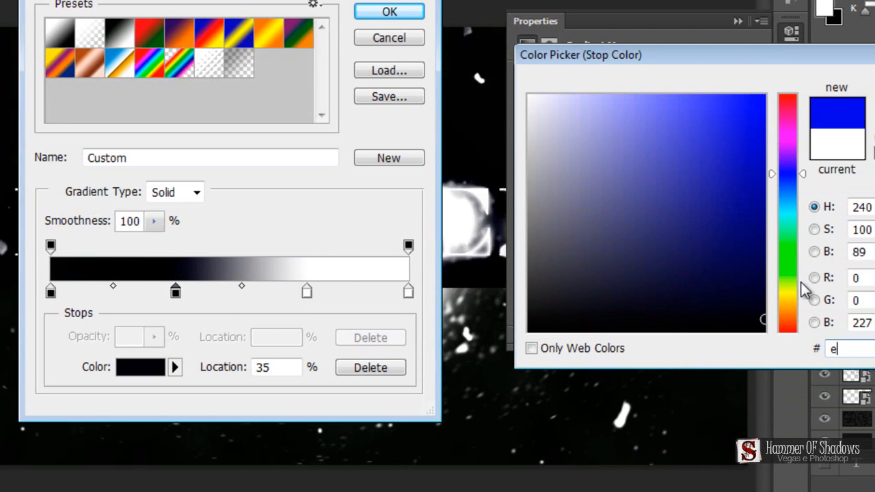
type("3a35")
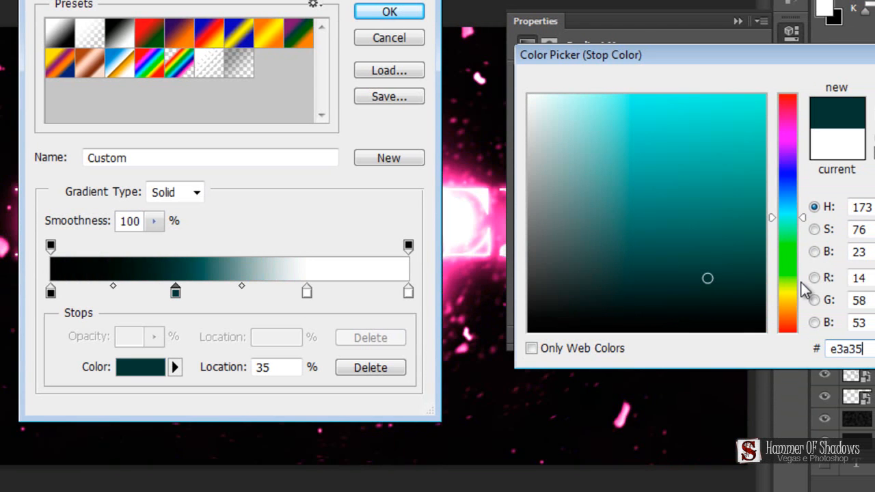
type("a")
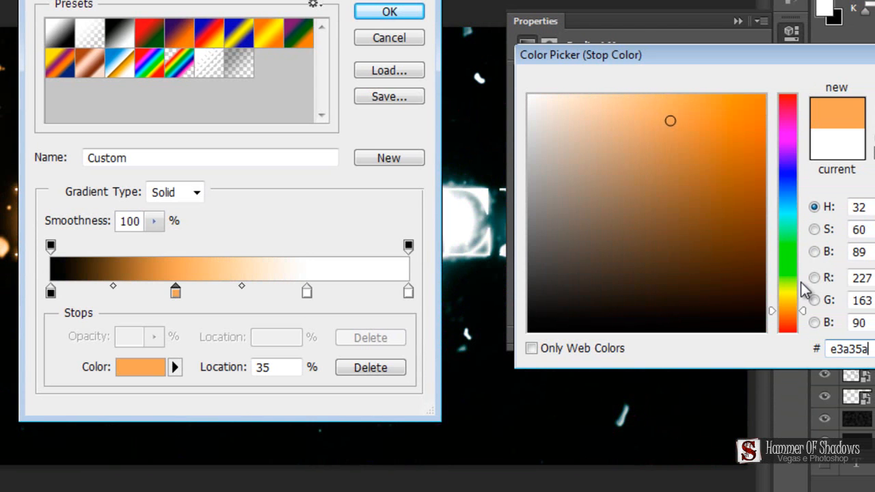
key("Return")
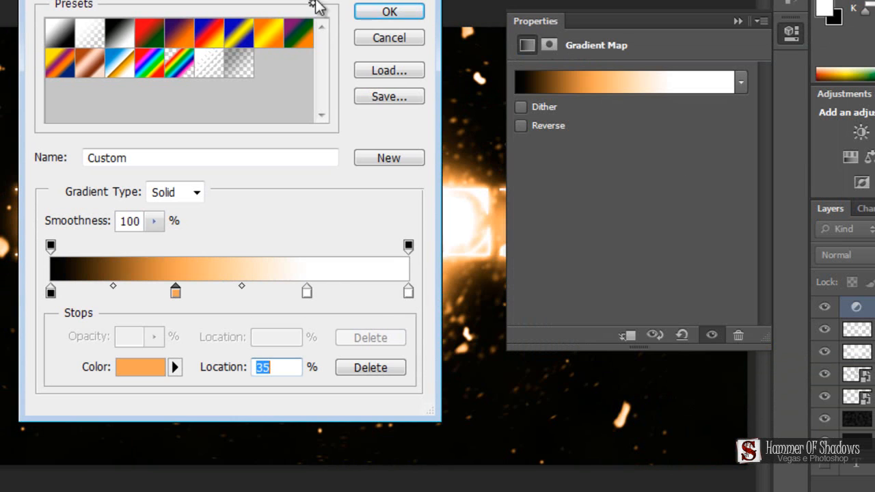
Set the colour of the gradient stop at 71% to yellow fff177 and apply the edited gradient.
left_click_drag(319, 2, 808, 6)
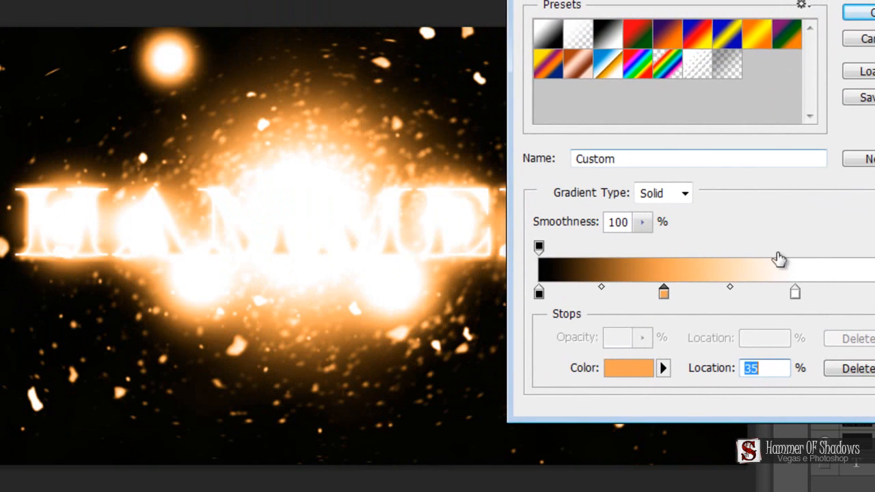
left_click(795, 294)
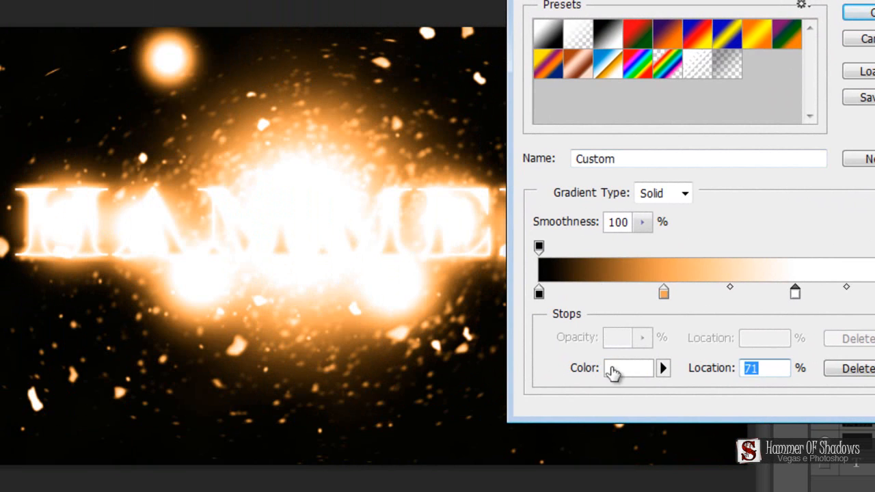
left_click(611, 370)
left_click(860, 347)
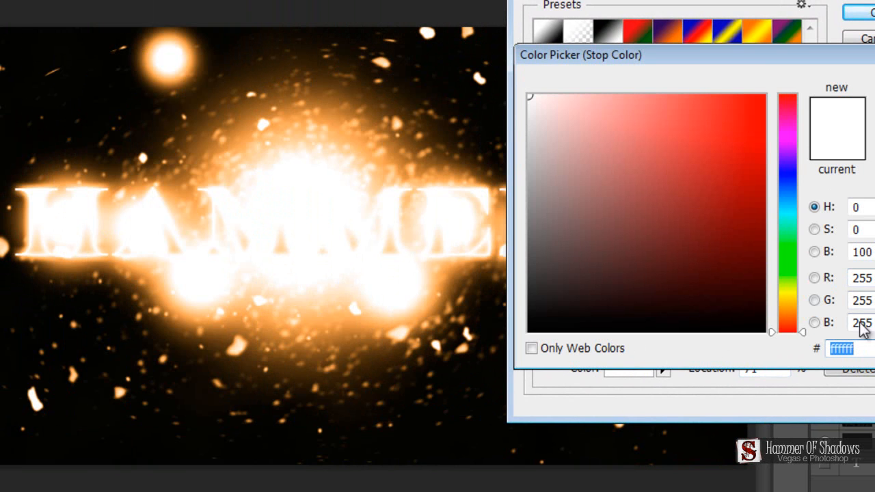
type("fff")
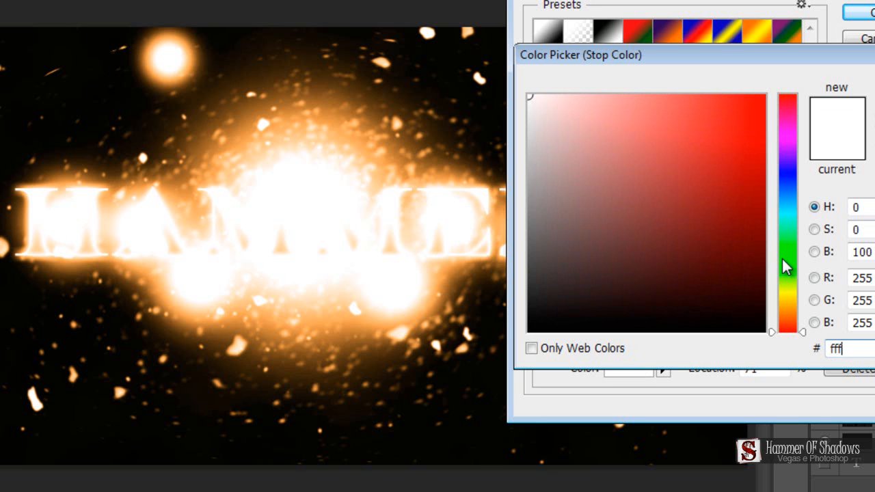
type("177")
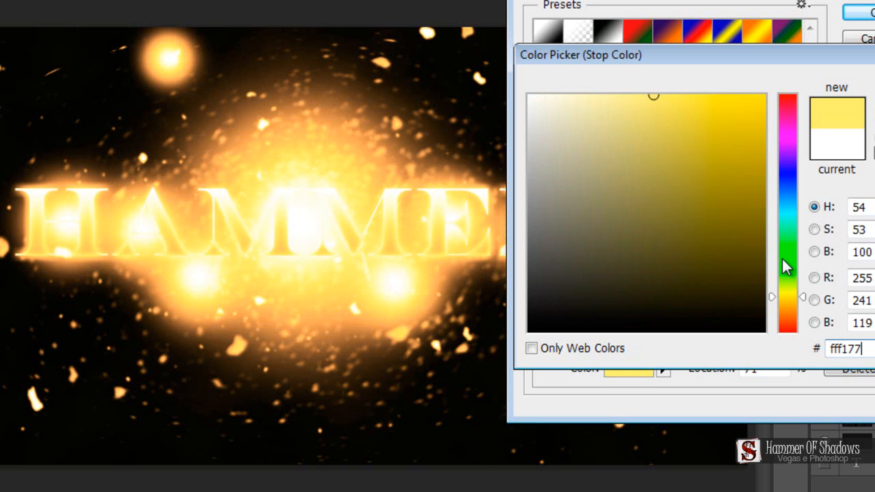
key("Return")
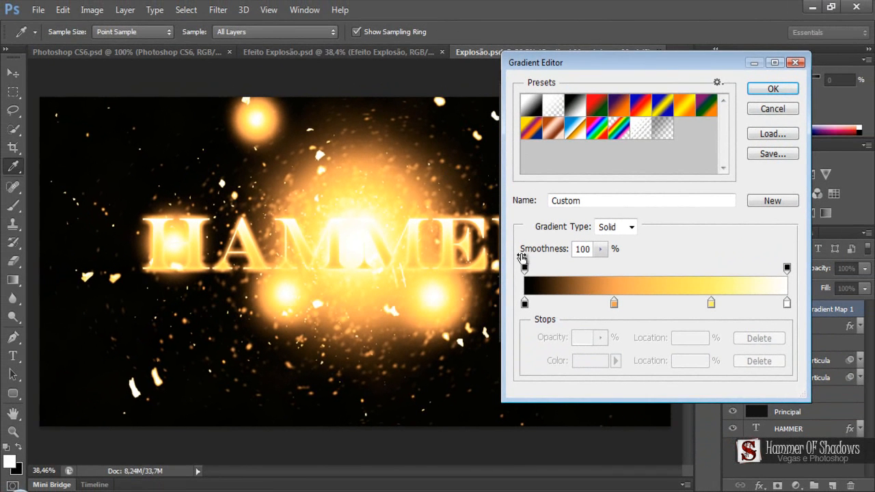
left_click(771, 91)
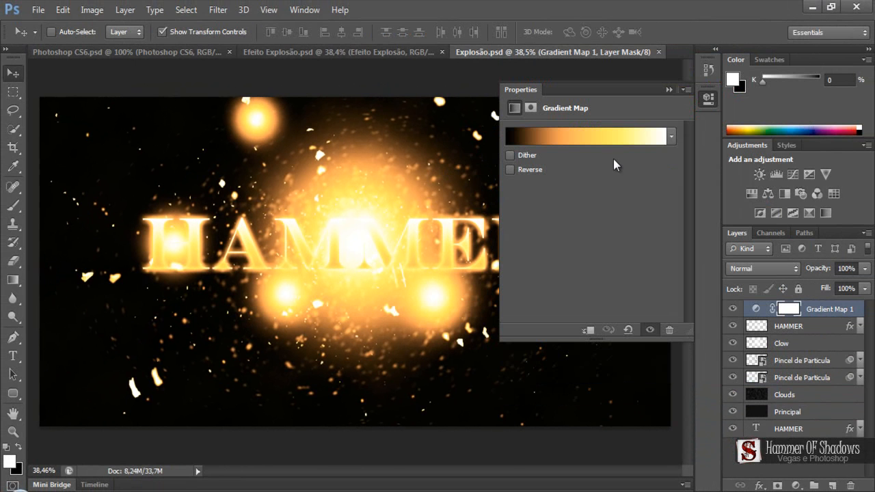
left_click(669, 89)
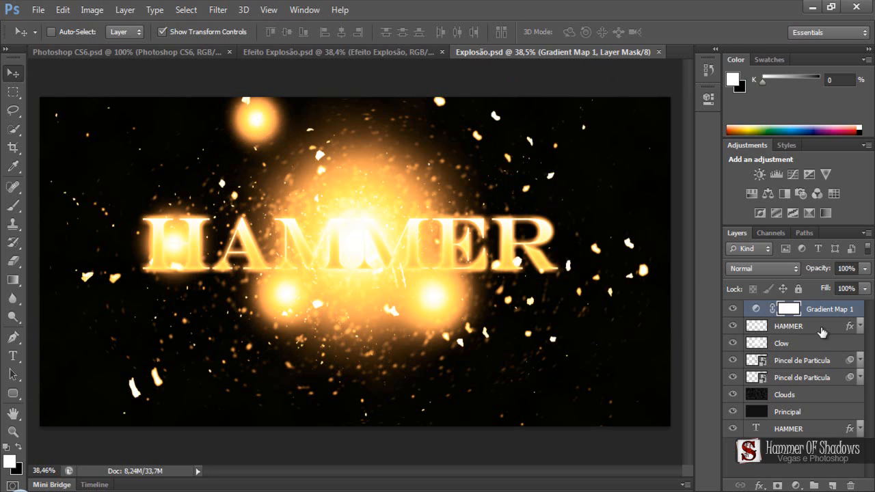
Rename the Clow layer as Glow and set its opacity to 20%.
left_click(813, 345)
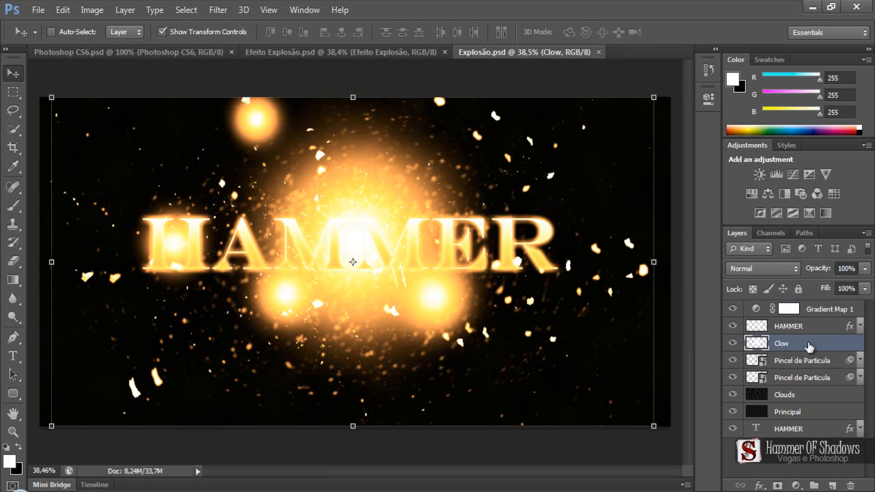
double_click(780, 344)
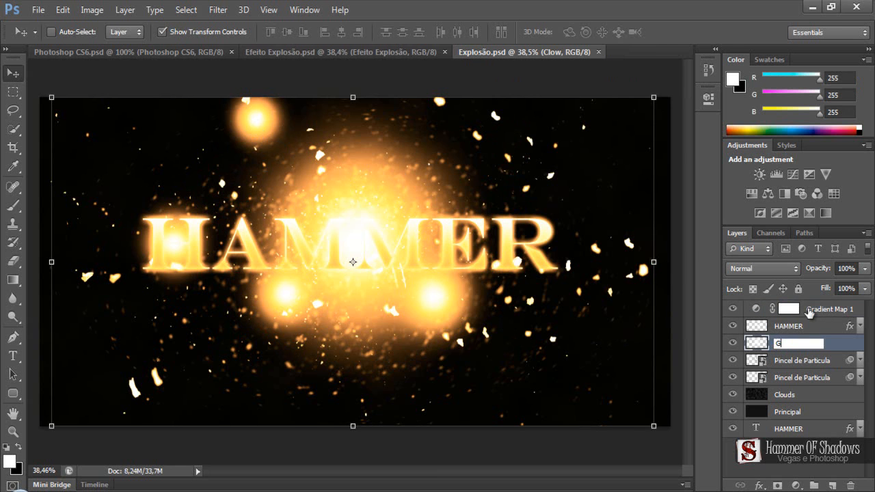
key("Return")
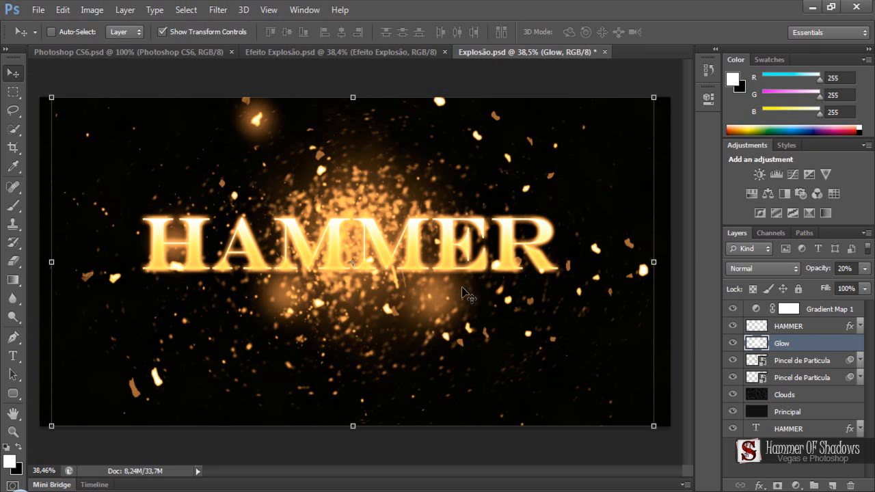
Set the Glow layer's blend mode to Linear Dodge (Add) and select the rasterized HAMMER layer above it.
left_click(744, 267)
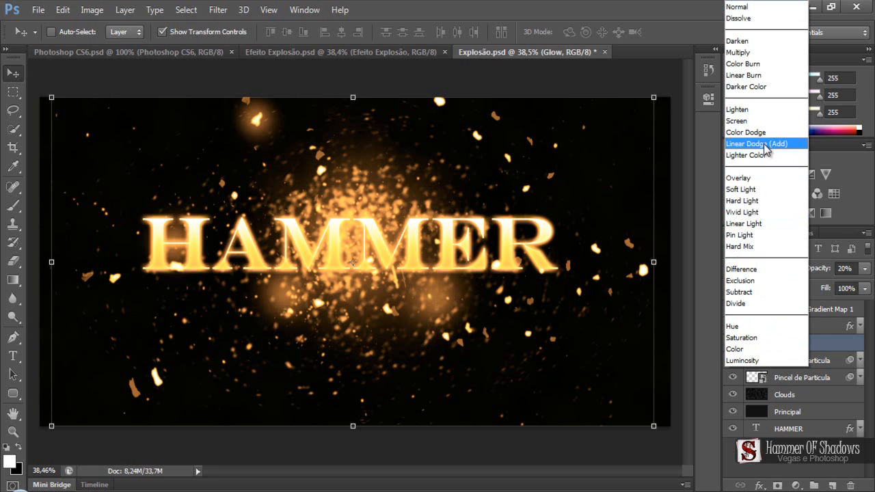
left_click(765, 144)
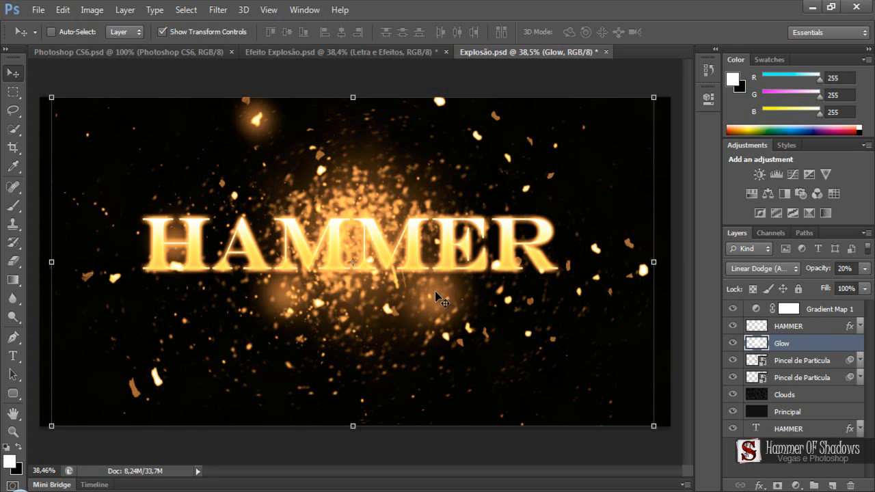
left_click(819, 328)
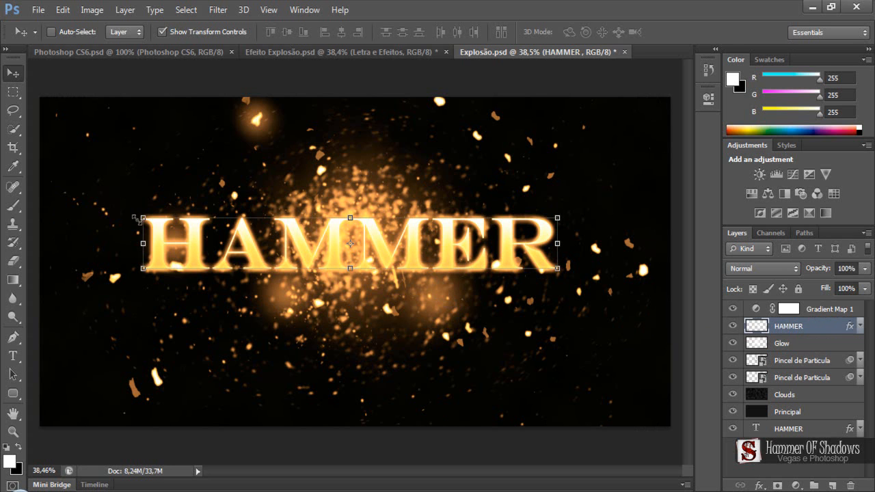
Set the Eraser to the 2479 px particle brush for the HAMMER layer and reduce its size to 2300 px.
key("e")
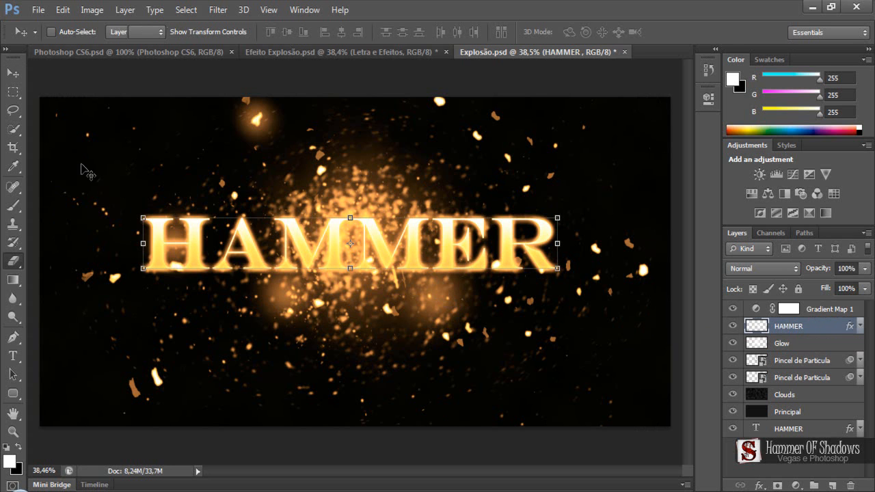
right_click(304, 230)
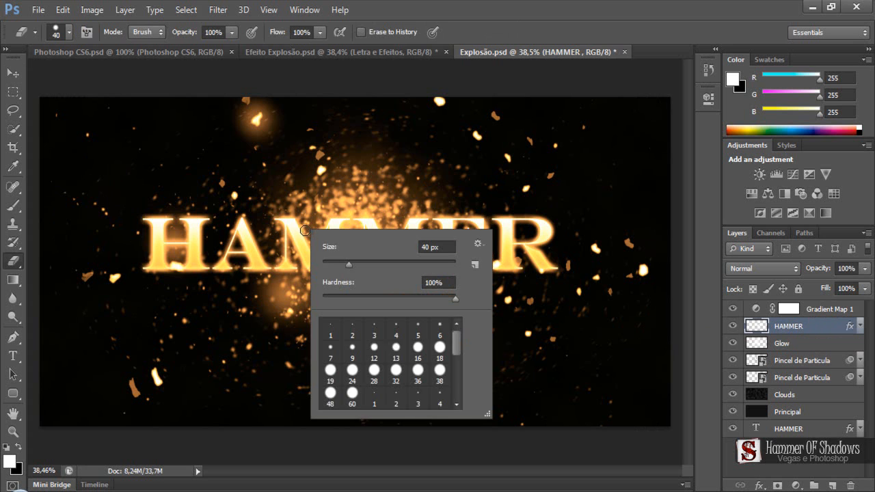
left_click_drag(455, 339, 449, 398)
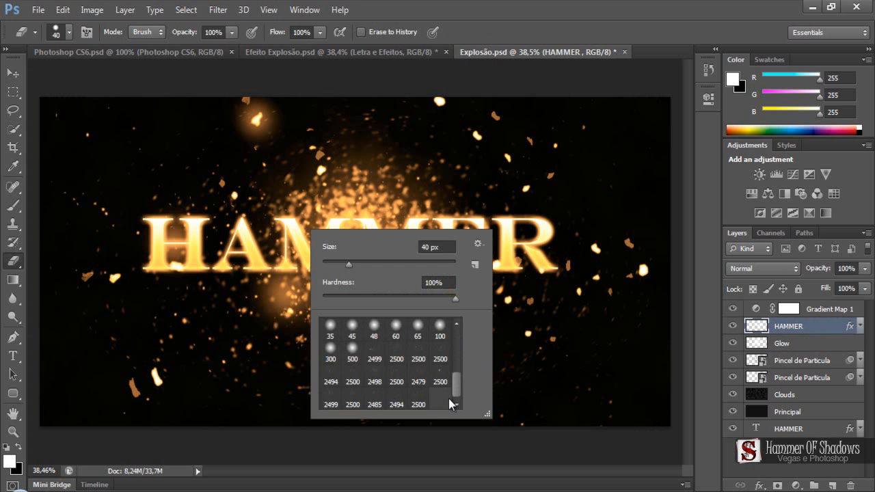
left_click(418, 374)
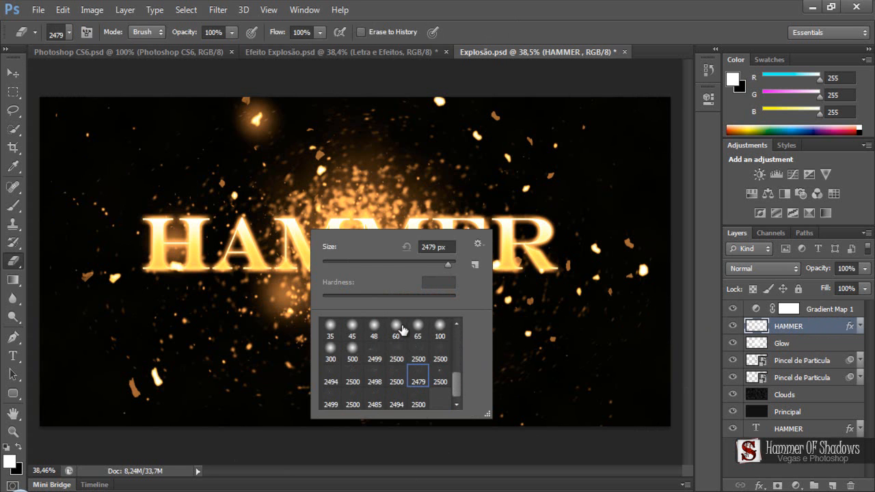
key("Return")
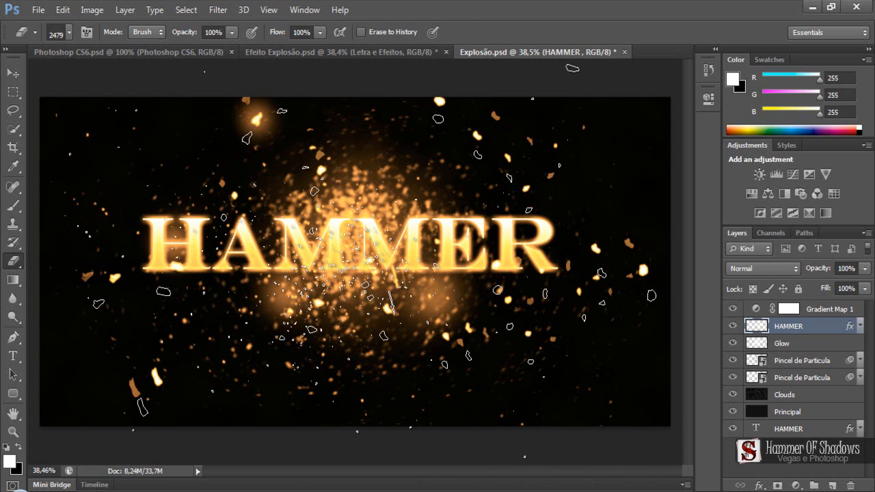
key("bracketleft")
key("bracketleft")
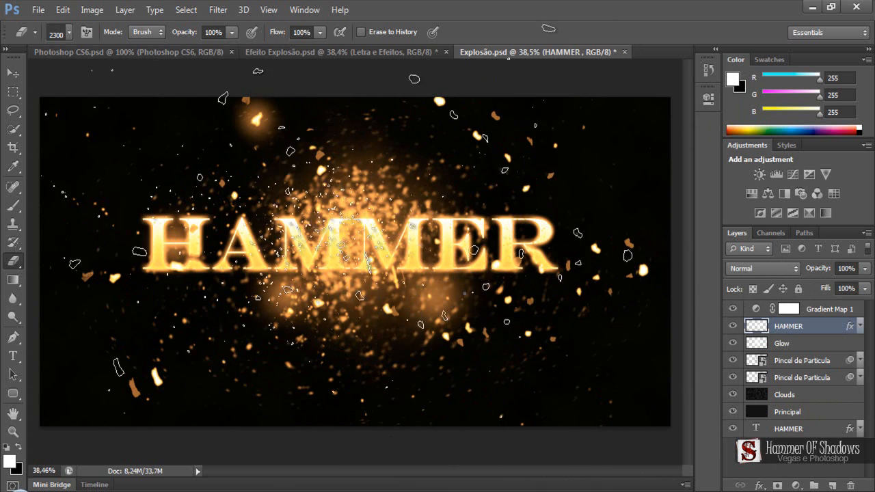
Try the 2499 px eraser brush and erase particle-shaped holes across the HAMMER letters with the 2500 px particle brush.
right_click(463, 284)
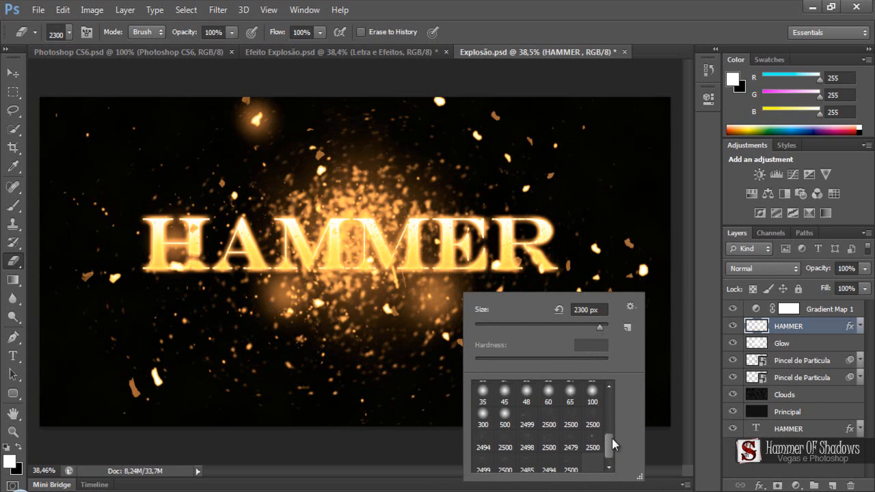
left_click(483, 466)
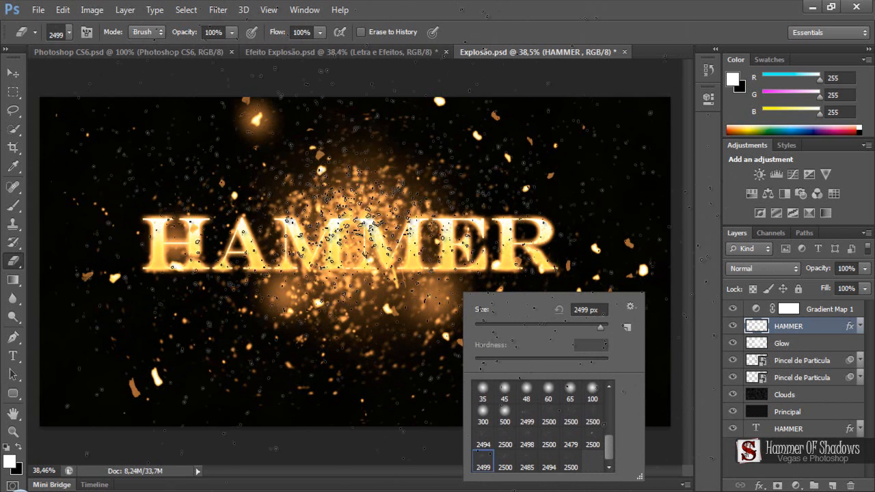
left_click(374, 325)
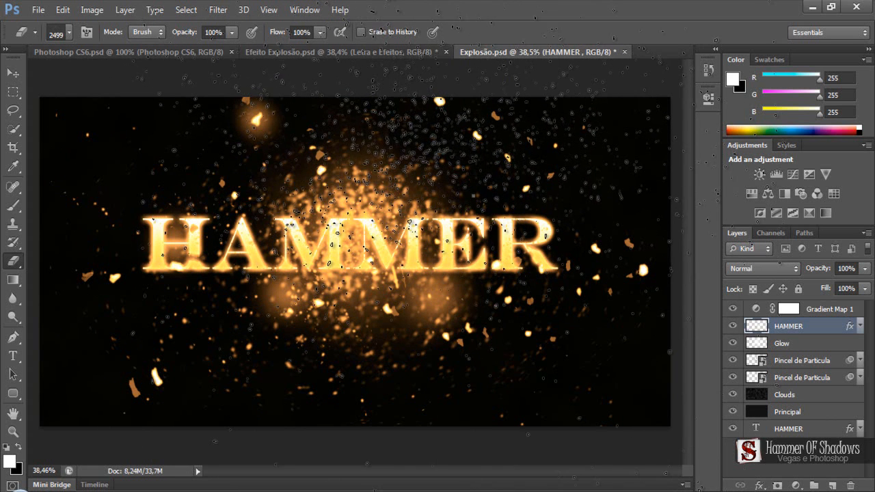
right_click(472, 196)
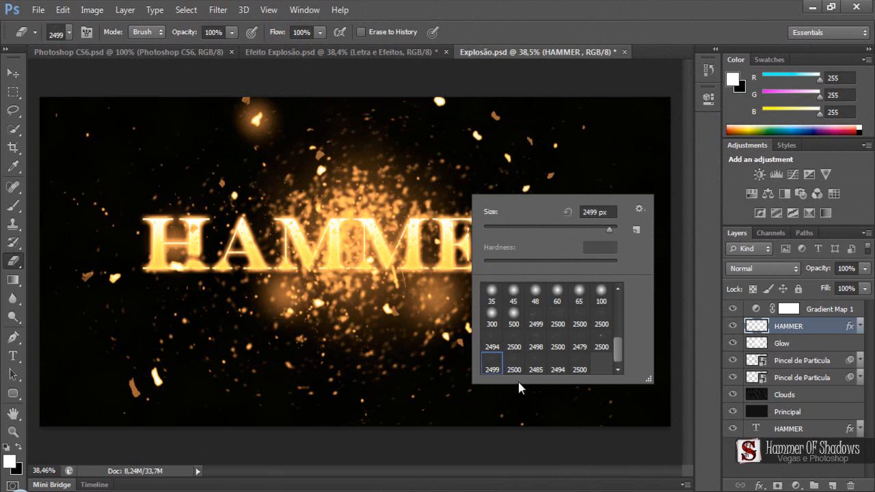
left_click(602, 348)
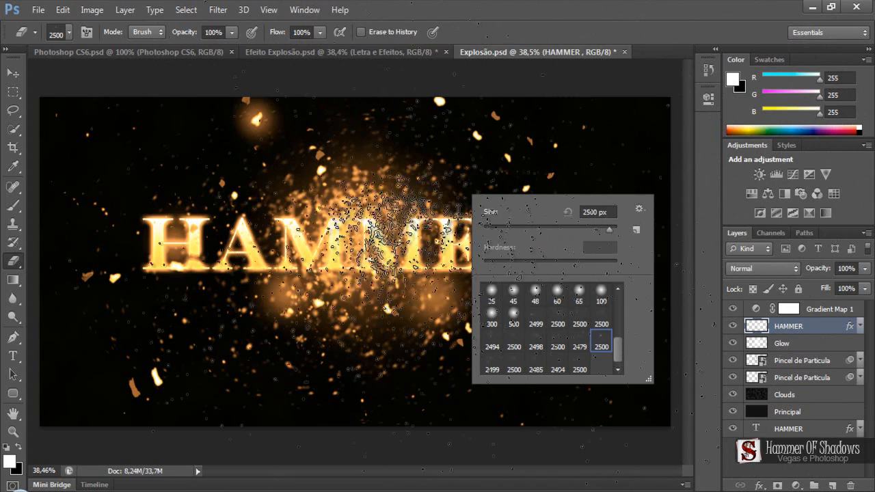
left_click(355, 218)
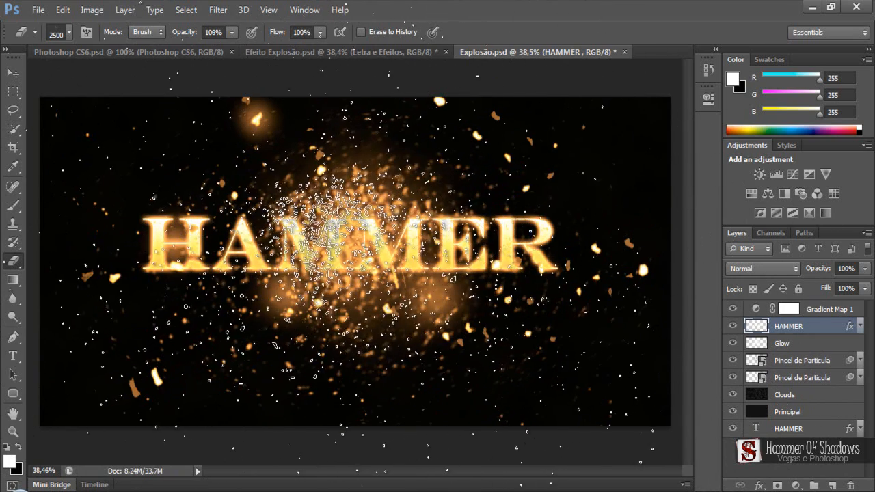
left_click(328, 253)
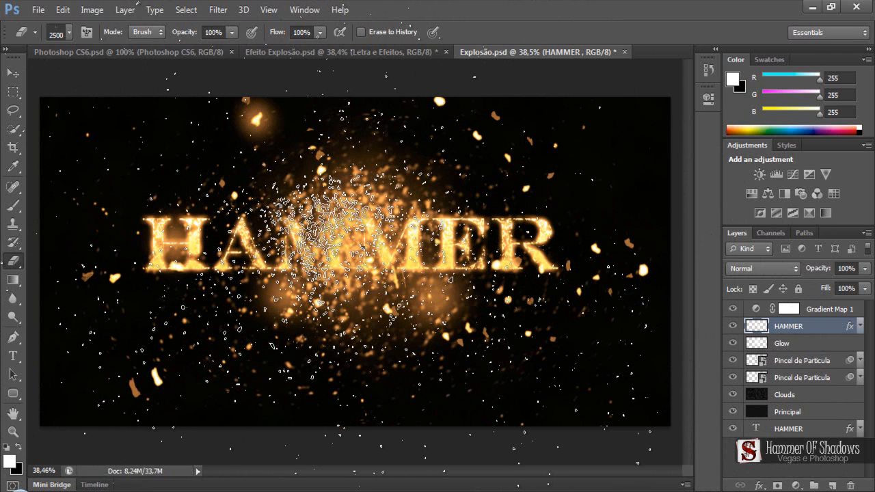
Switch the Eraser to the 18 px hard round brush and enlarge it to 50 px.
right_click(329, 266)
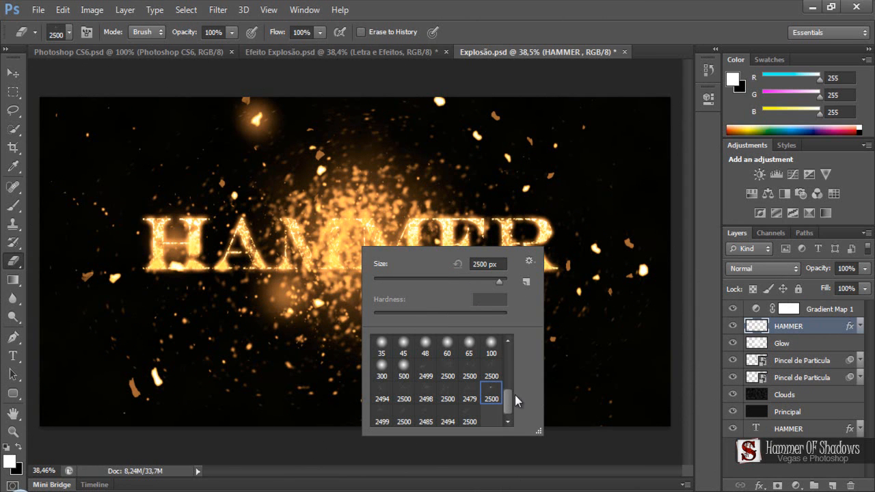
left_click_drag(510, 405, 509, 334)
left_click(490, 375)
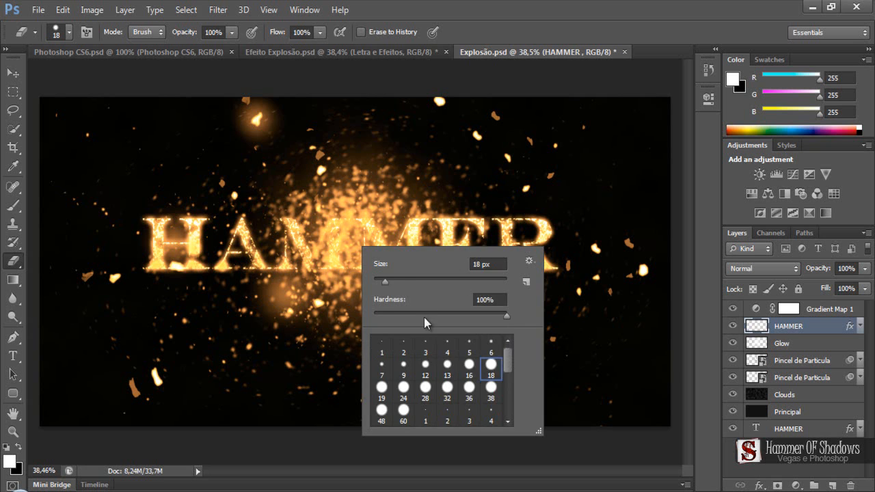
key("Return")
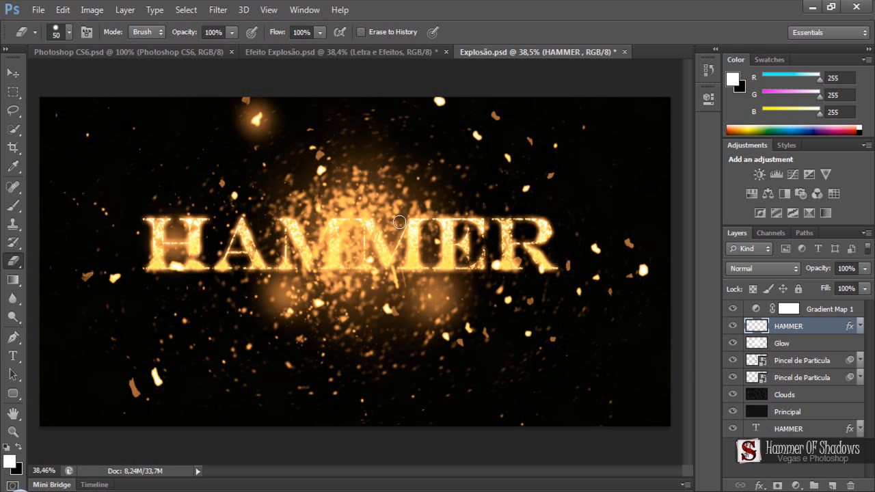
key("b")
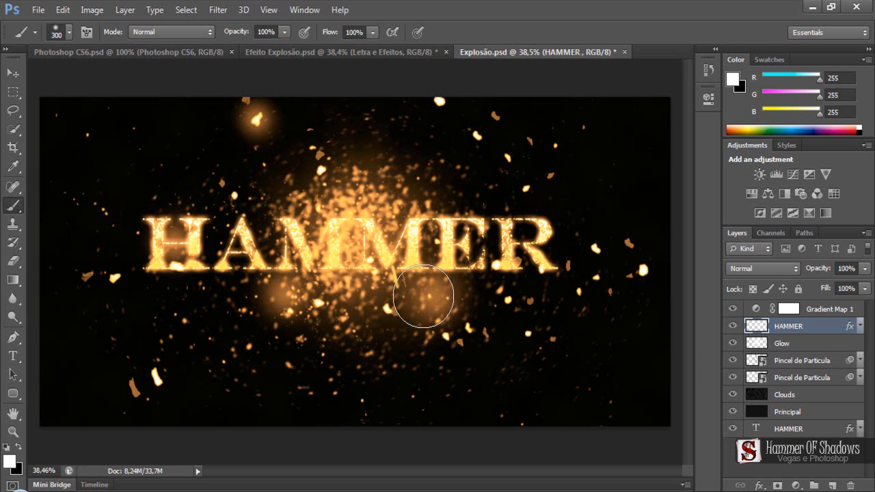
left_click(809, 346)
mouse_move(255, 253)
left_mouse_down()
mouse_move(233, 239)
mouse_move(284, 220)
mouse_move(292, 229)
mouse_move(358, 219)
mouse_move(359, 196)
mouse_move(282, 183)
mouse_move(257, 168)
mouse_move(237, 189)
mouse_move(236, 224)
mouse_move(191, 236)
left_mouse_up()
key("ctrl+z")
key("alt+]")
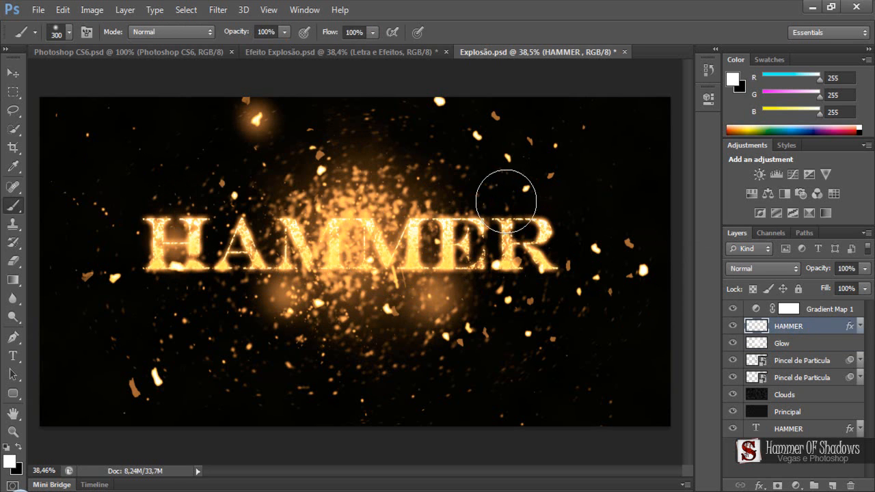
left_click(774, 343)
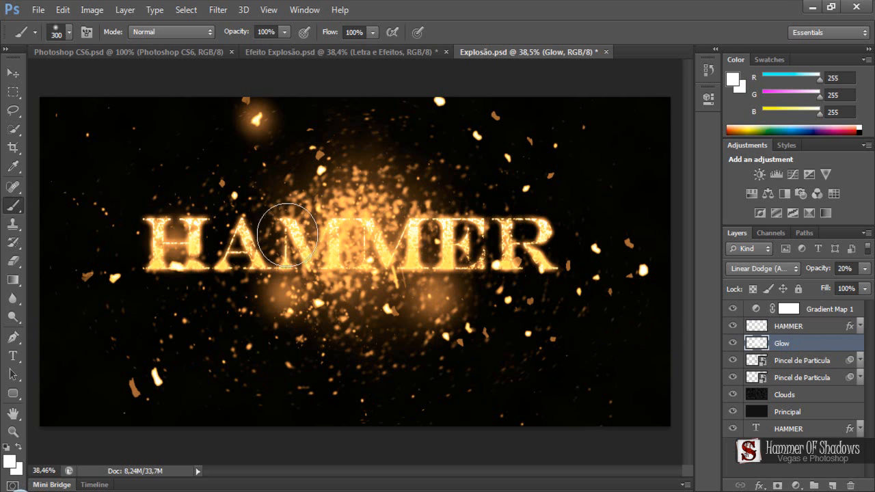
key("d")
mouse_move(386, 244)
left_mouse_down()
mouse_move(287, 189)
mouse_move(339, 277)
mouse_move(277, 262)
mouse_move(299, 130)
mouse_move(268, 179)
mouse_move(390, 254)
left_mouse_up()
key("ctrl+alt+z")
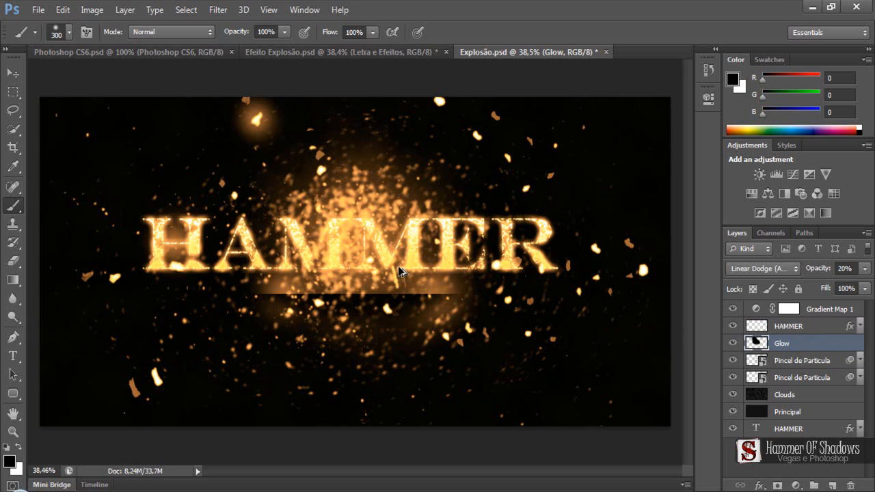
key("ctrl+alt+z")
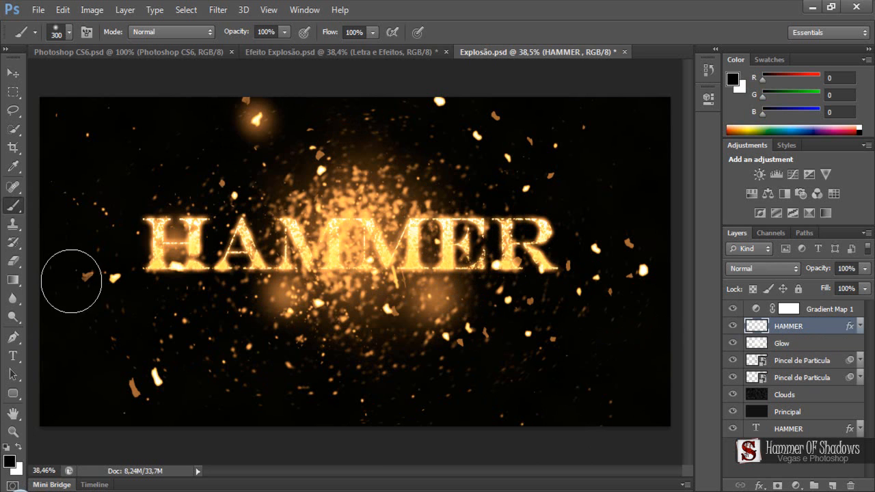
Brush soft white 300 px dabs on the Glow layer above and below the outer HAMMER letters, and paint black over the centre of the explosion.
key("x")
left_click(174, 245)
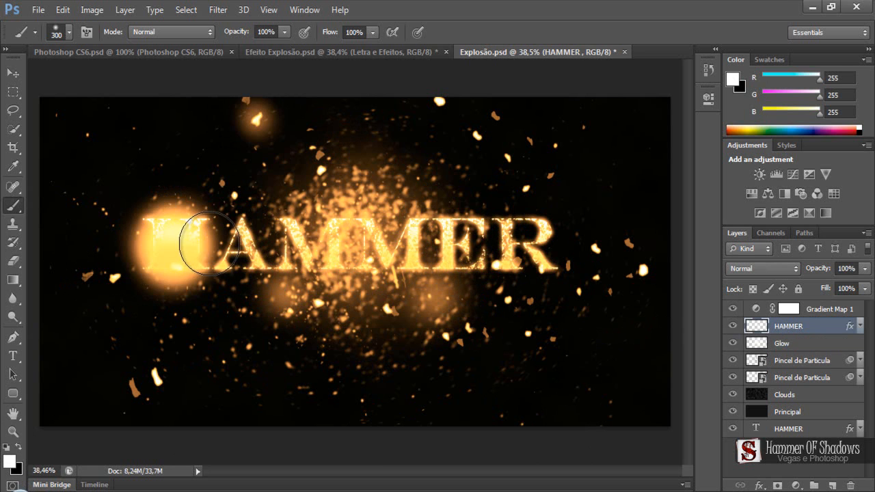
key("ctrl+z")
left_click(789, 344)
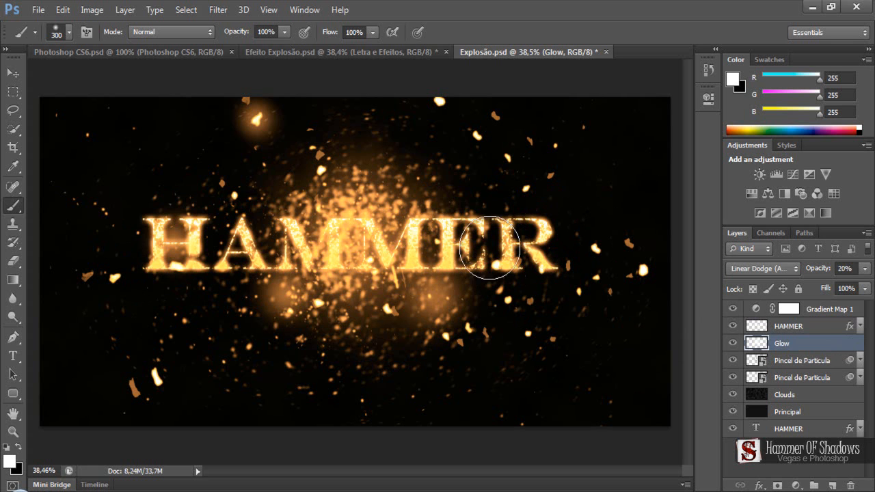
left_click(271, 289)
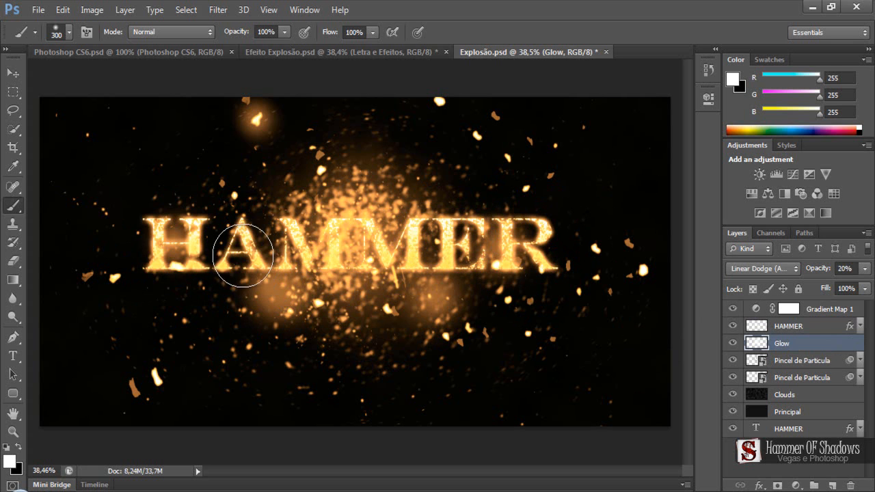
left_click(490, 180)
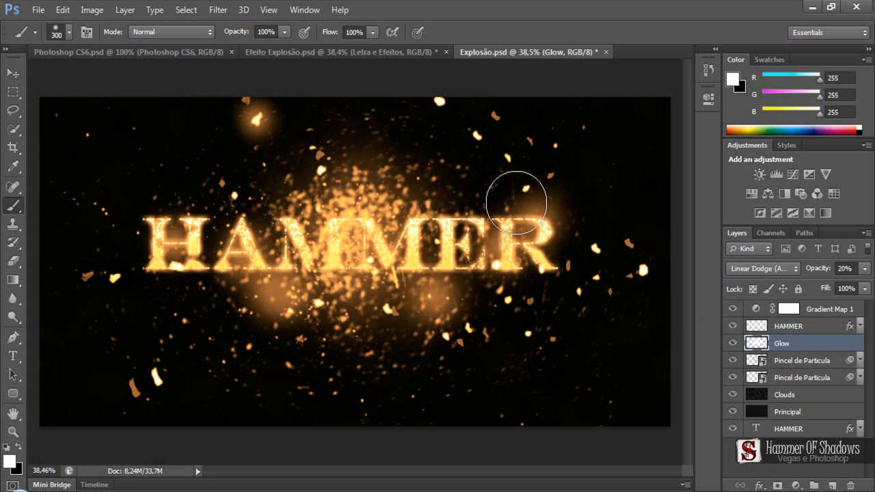
left_click(192, 184)
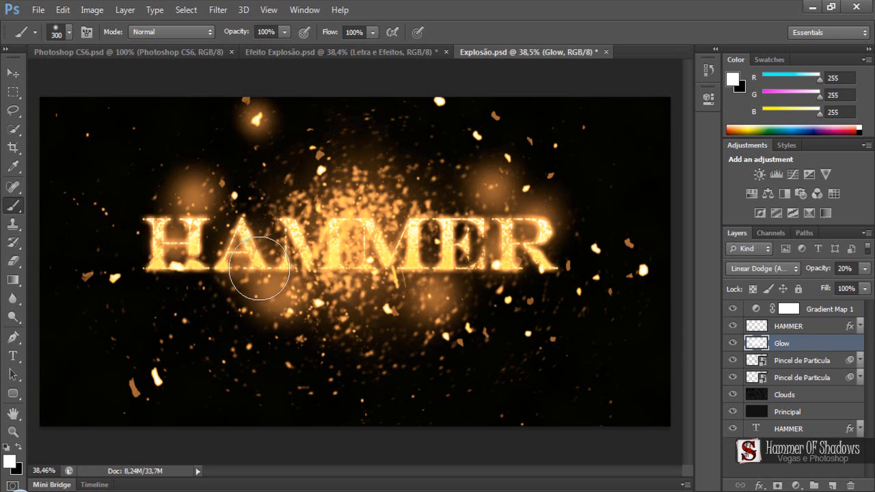
left_click(192, 302)
left_click(489, 293)
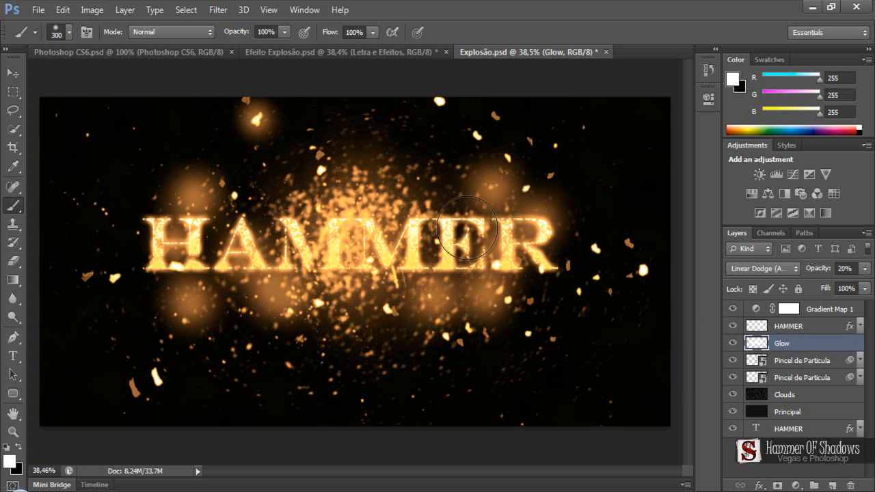
key("x")
mouse_move(351, 175)
left_mouse_down()
mouse_move(308, 196)
mouse_move(371, 199)
mouse_move(381, 211)
mouse_move(325, 202)
mouse_move(384, 214)
left_mouse_up()
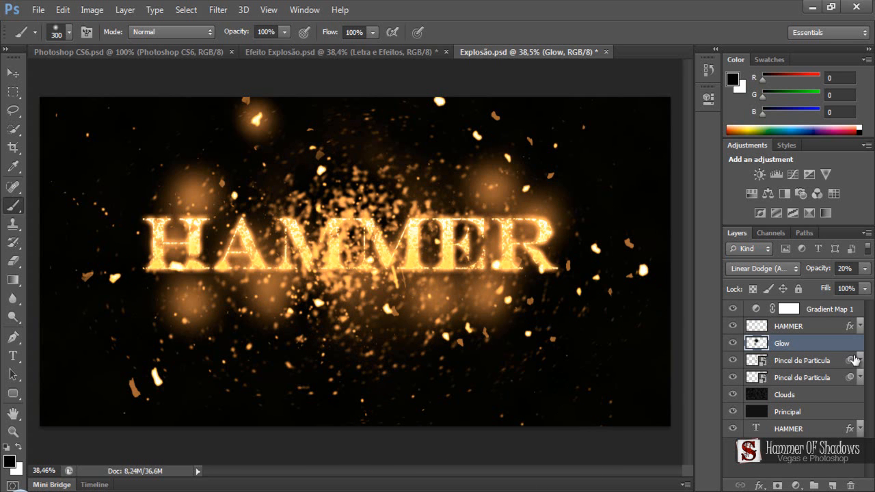
Duplicate the rasterized HAMMER layer and, with the original hidden, rasterize the copy's layer style.
left_click(843, 328)
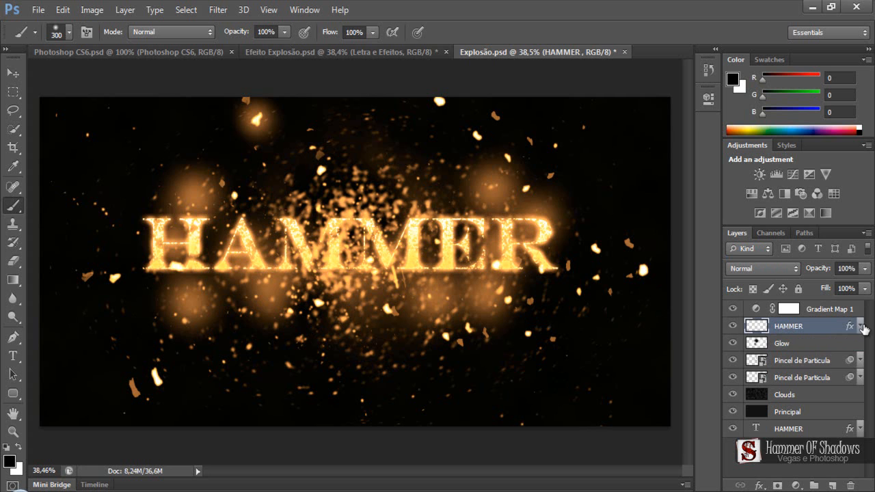
left_click(861, 325)
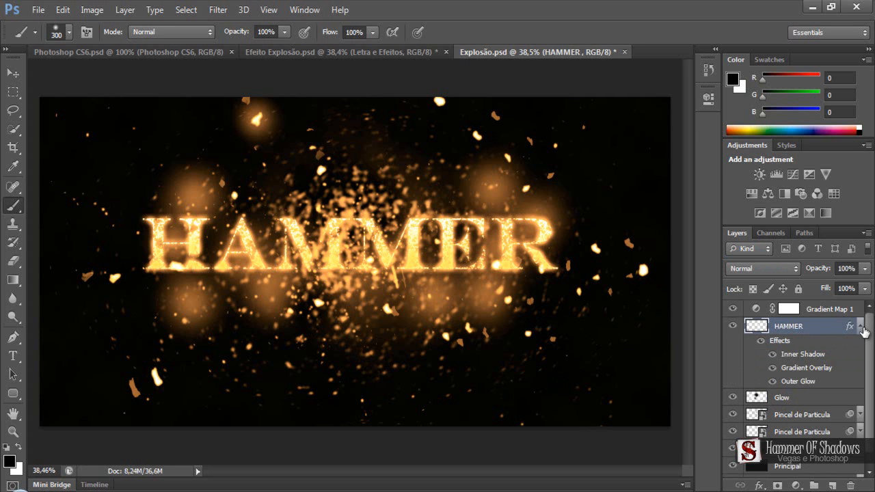
left_click(861, 327)
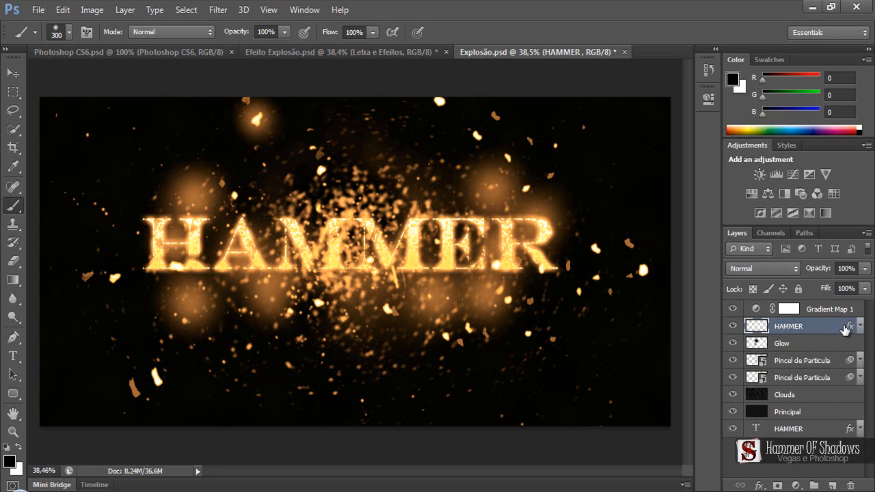
key("ctrl+j")
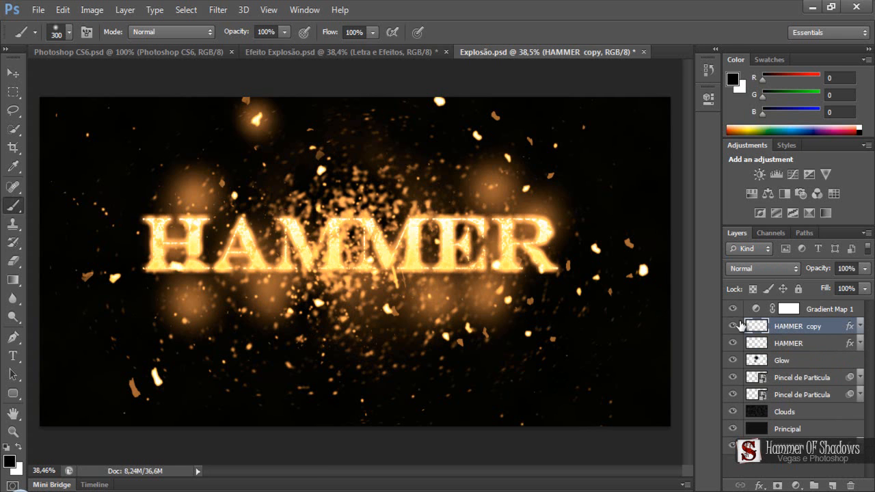
right_click(826, 325)
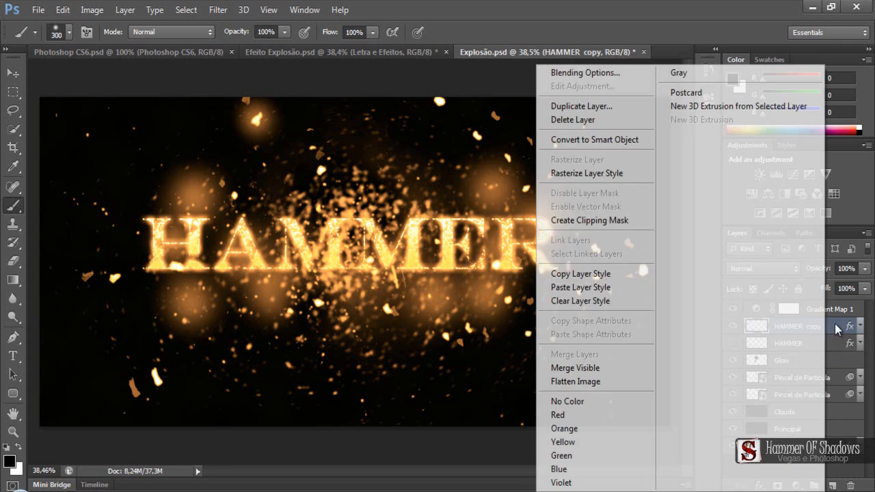
left_click(600, 174)
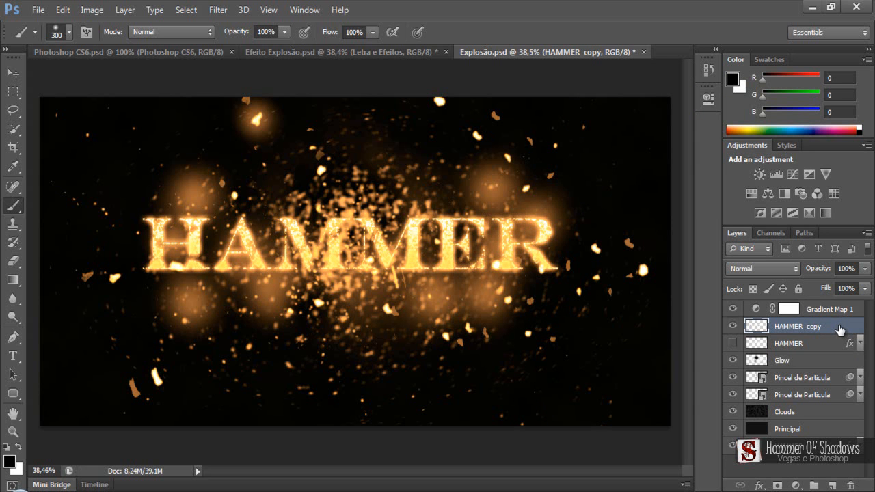
Add a Gradient Overlay to the HAMMER copy layer and insert two extra colour stops in its gradient at 34% and 72%.
double_click(839, 330)
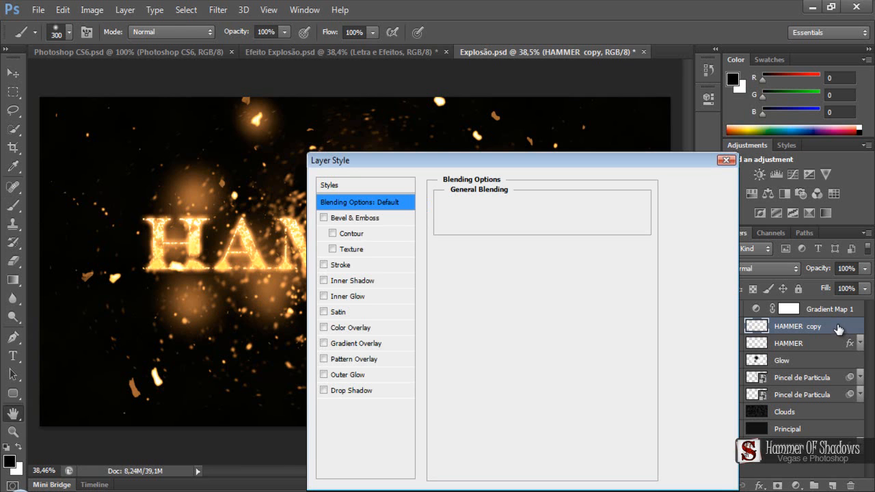
left_click(363, 344)
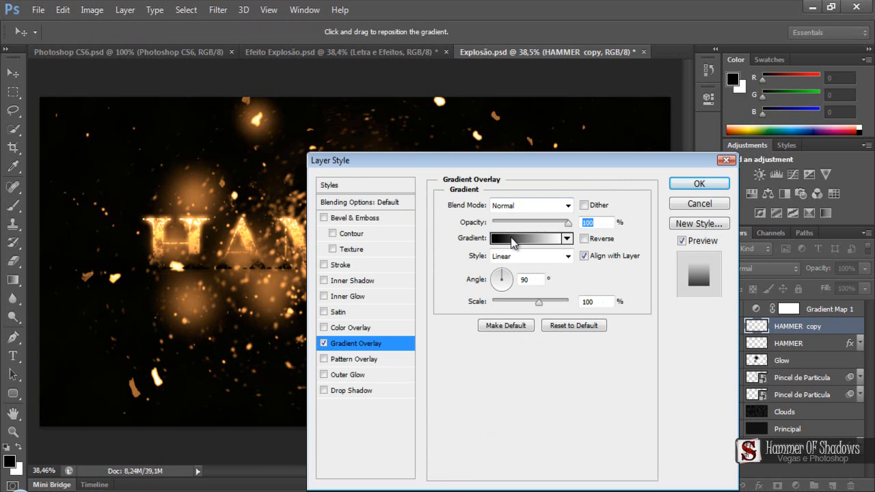
left_click(511, 238)
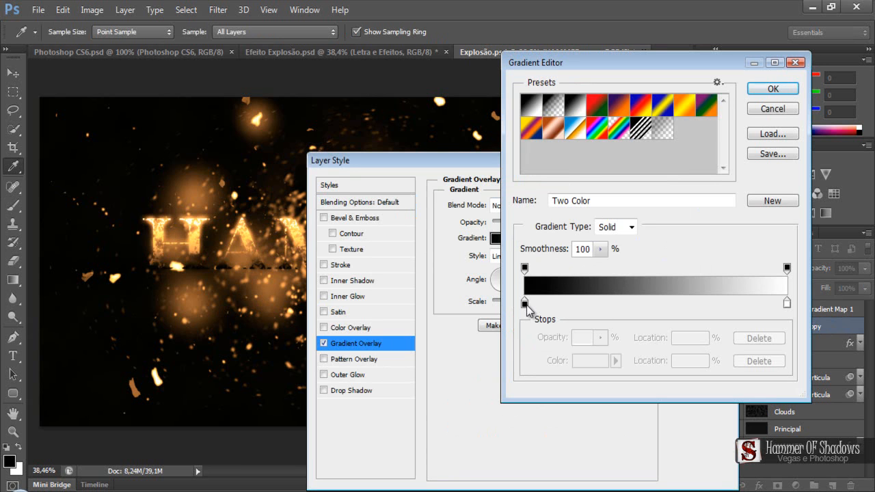
left_click(606, 304)
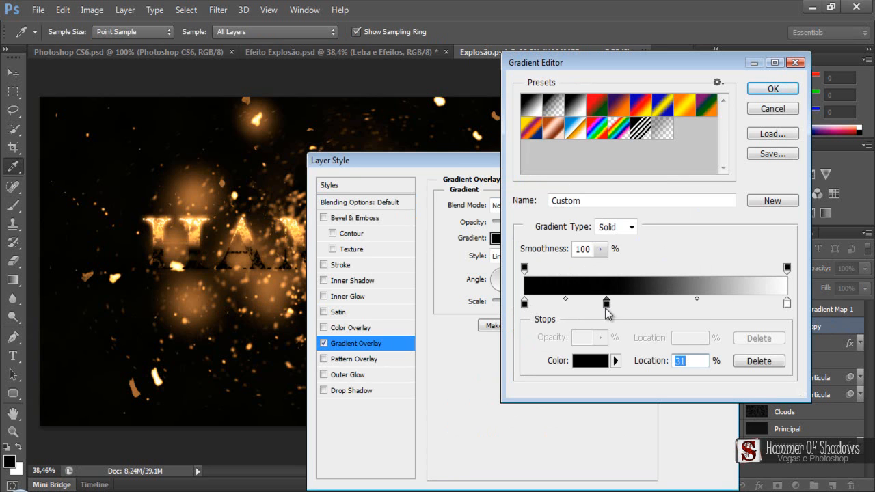
left_click_drag(606, 304, 614, 305)
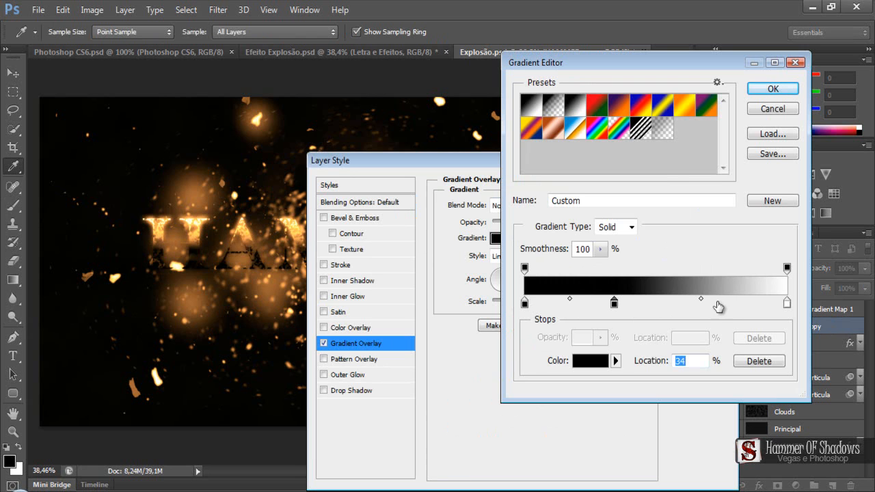
left_click_drag(720, 308, 716, 309)
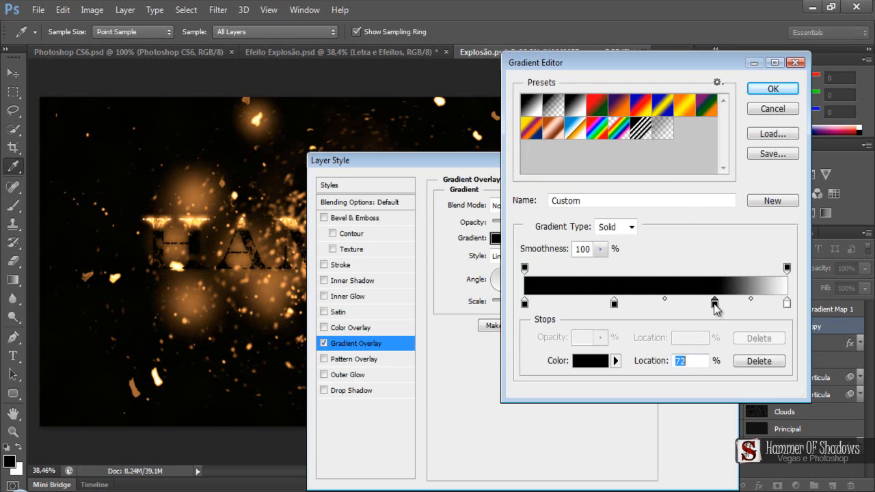
Set the colour of the gradient stop at 34% to orange e3a35a.
double_click(614, 302)
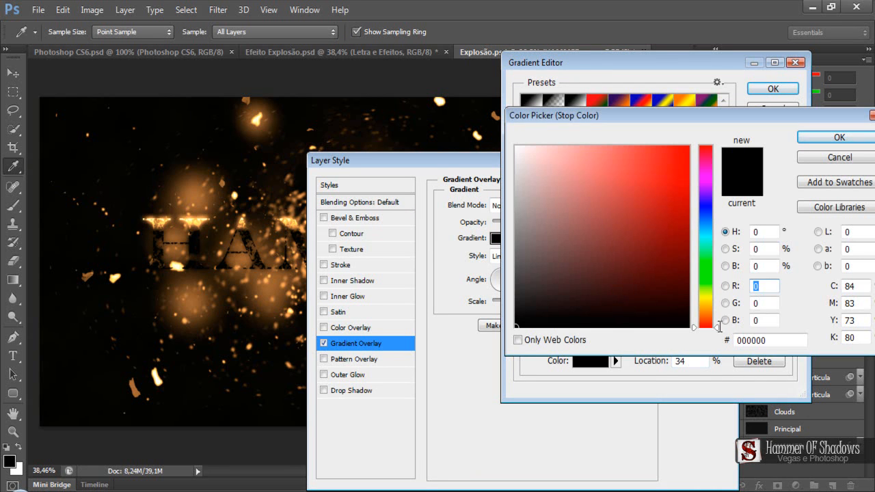
left_click(758, 342)
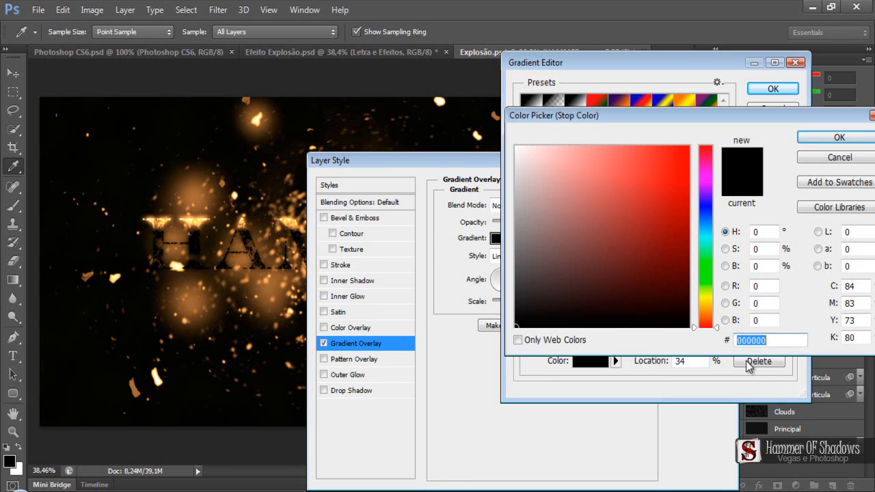
type("e")
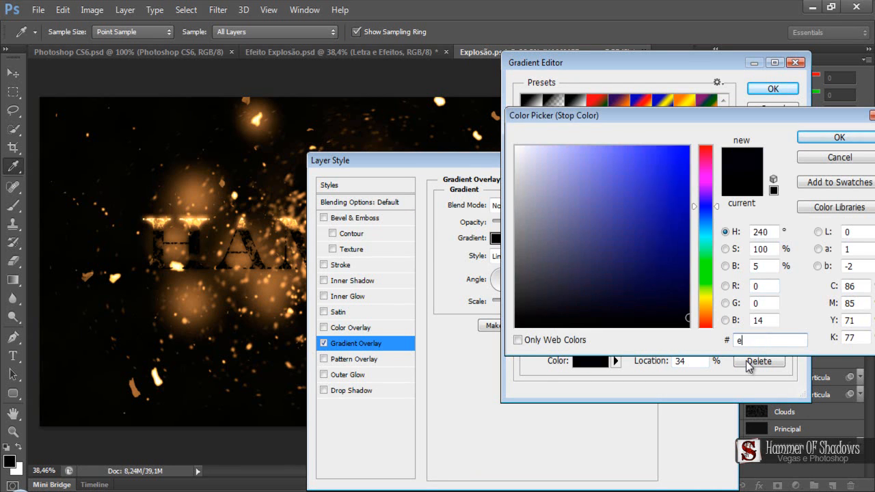
type("3a")
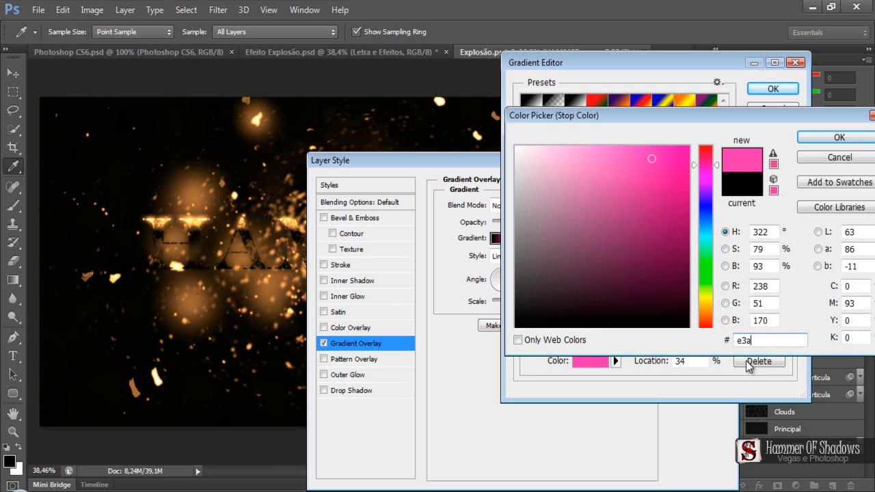
type("35a")
key("Return")
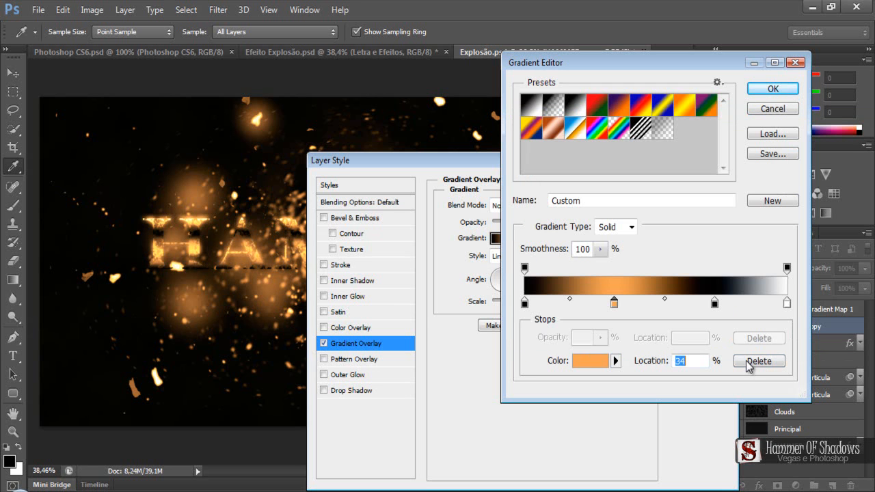
Set the gradient stop at 72% to yellow fff177, apply the Gradient Overlay to HAMMER copy and collapse its effects list.
double_click(714, 303)
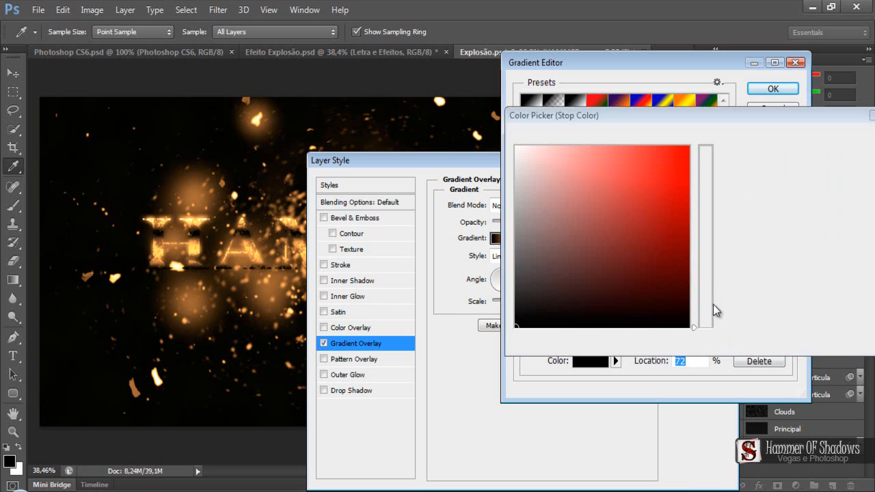
double_click(762, 339)
type("ff")
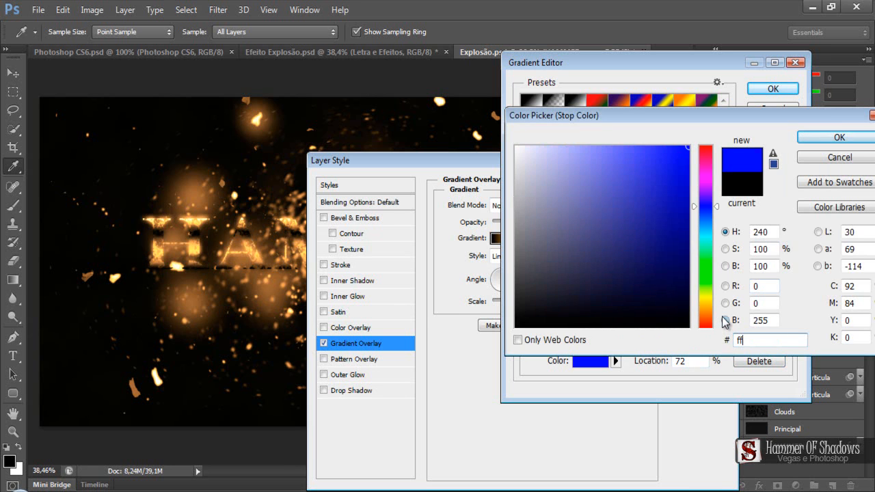
type("f1777")
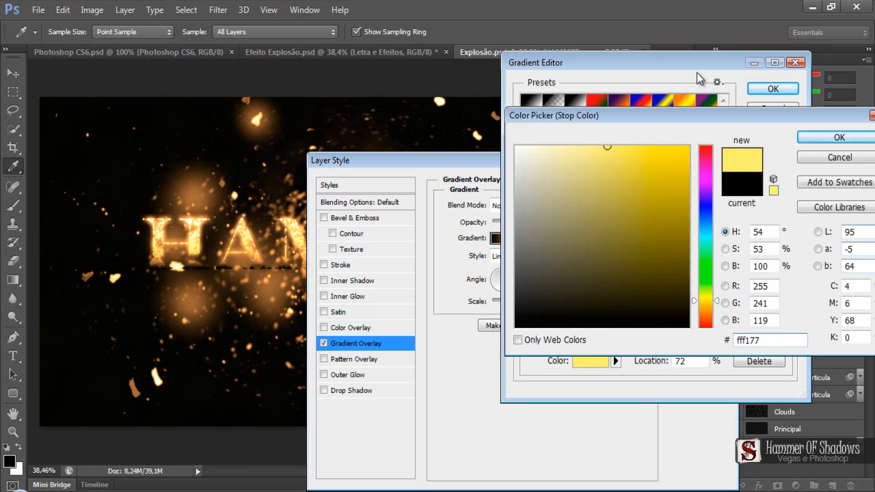
left_click(813, 138)
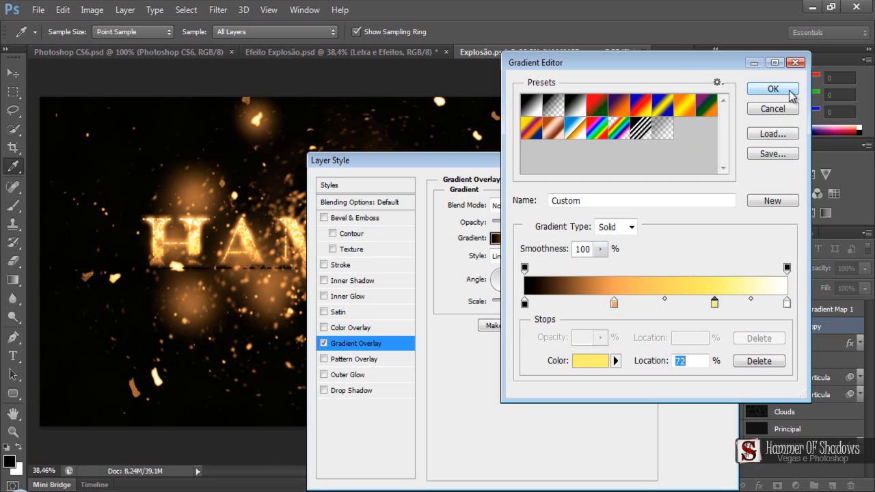
left_click(760, 96)
left_click(710, 186)
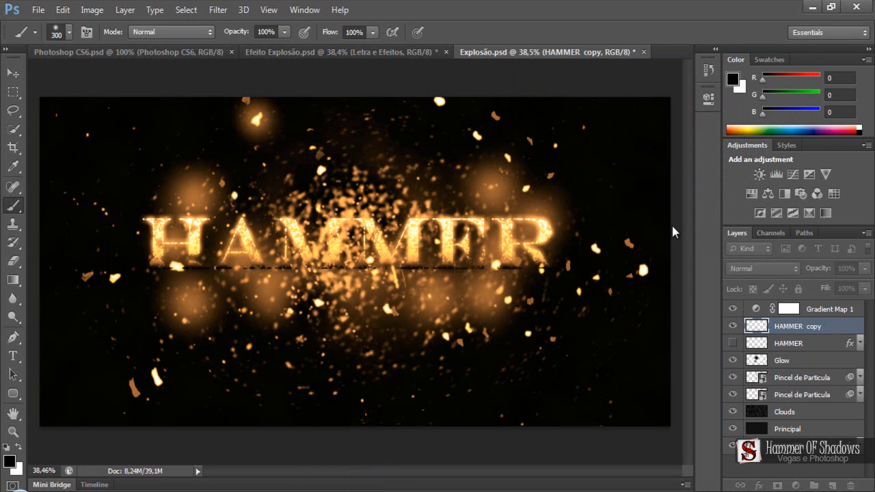
left_click(860, 327)
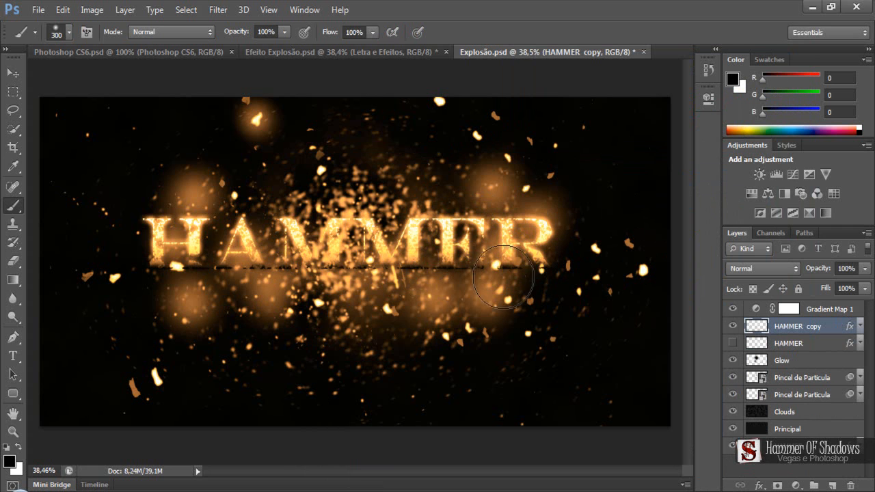
Compare the original HAMMER and HAMMER copy layers by toggling their visibility, leaving only the copy shown.
left_click(732, 343)
left_click(732, 327)
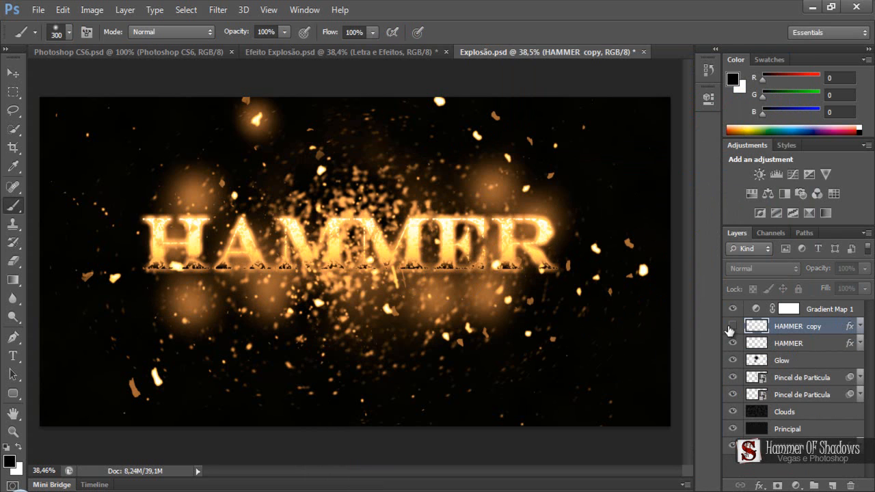
left_click(732, 327)
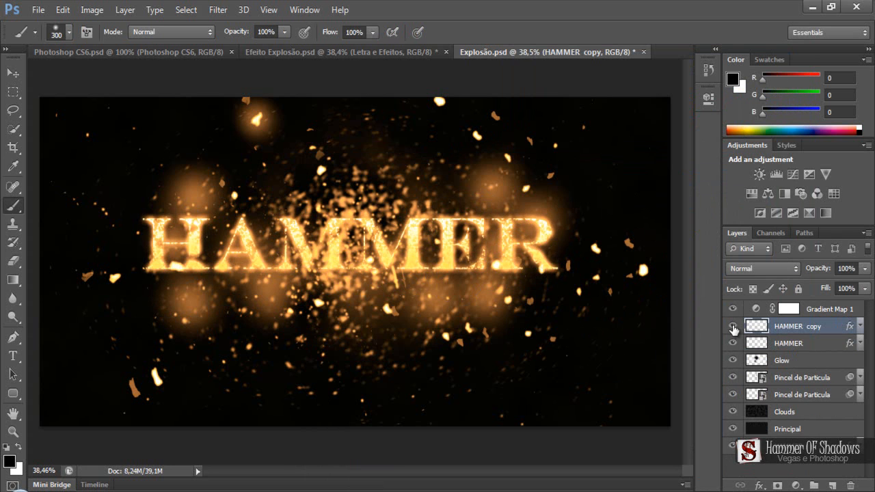
left_click(734, 341)
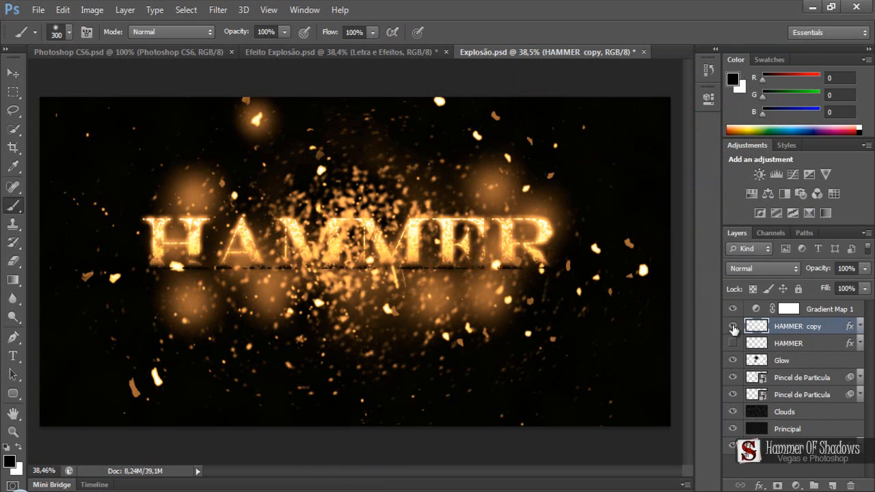
left_click(733, 327)
left_click(732, 327)
Switch to the Efeito Explosão.psd document and expand the Letra e Efeitos group to examine its layers.
left_click(360, 52)
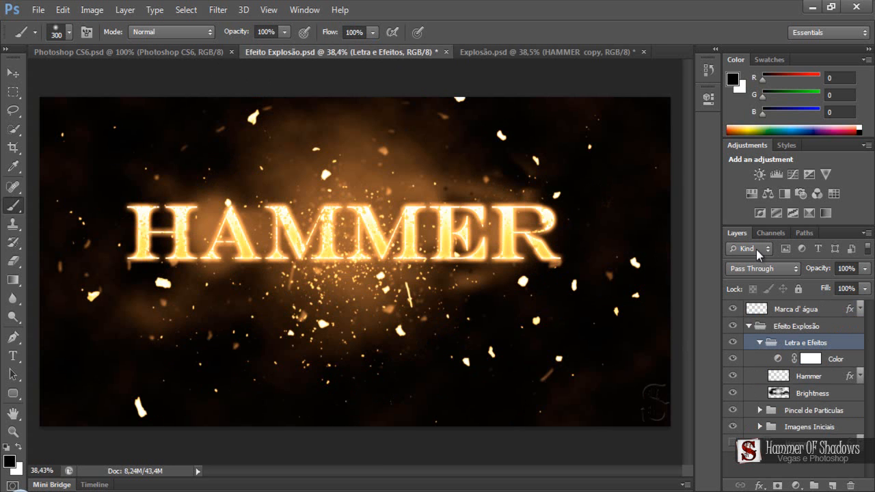
left_click(759, 343)
left_click(749, 326)
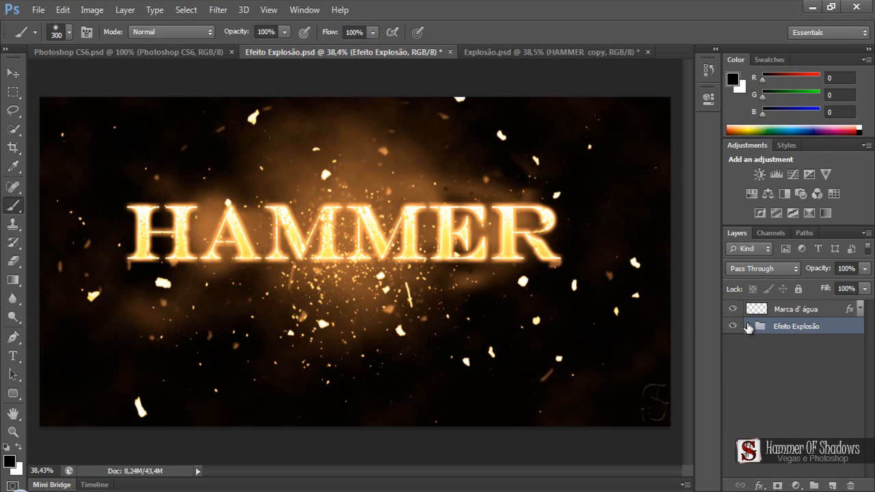
left_click(748, 326)
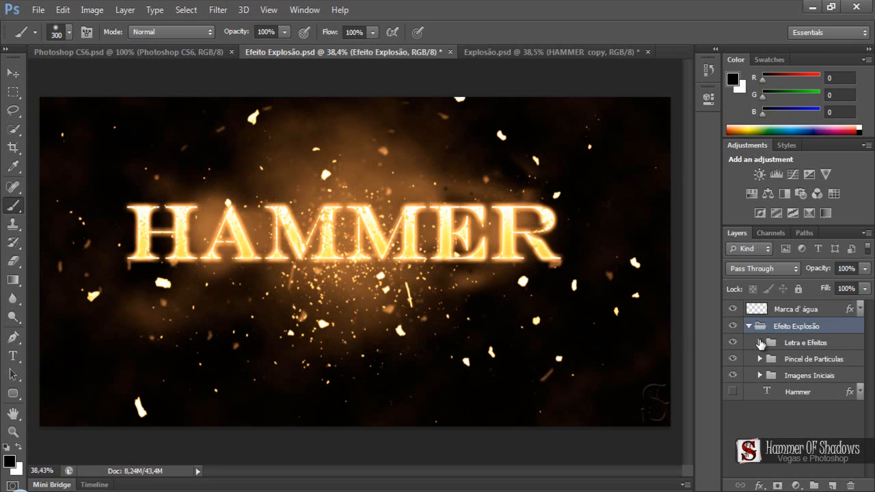
left_click(759, 343)
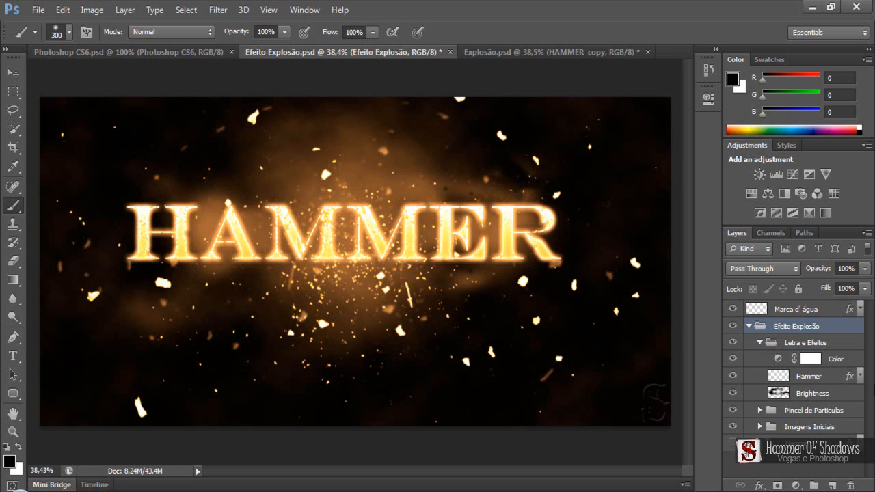
Expand the Hammer layer's effects in the Letra e Efeitos group and turn its Gradient Overlay effect on.
left_click(859, 376)
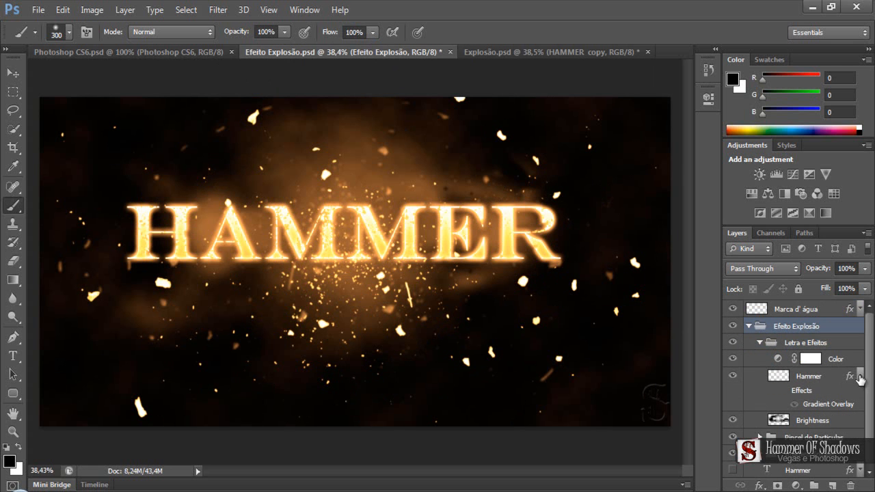
left_click(783, 392)
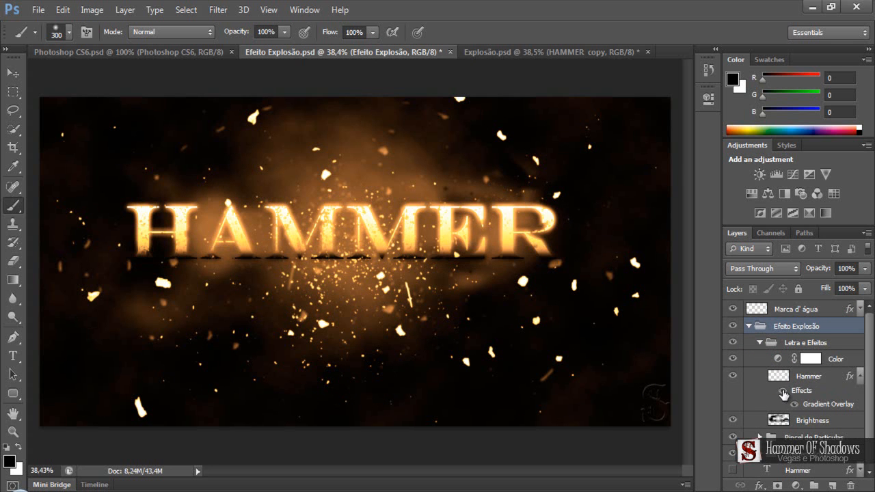
key("ctrl+plus")
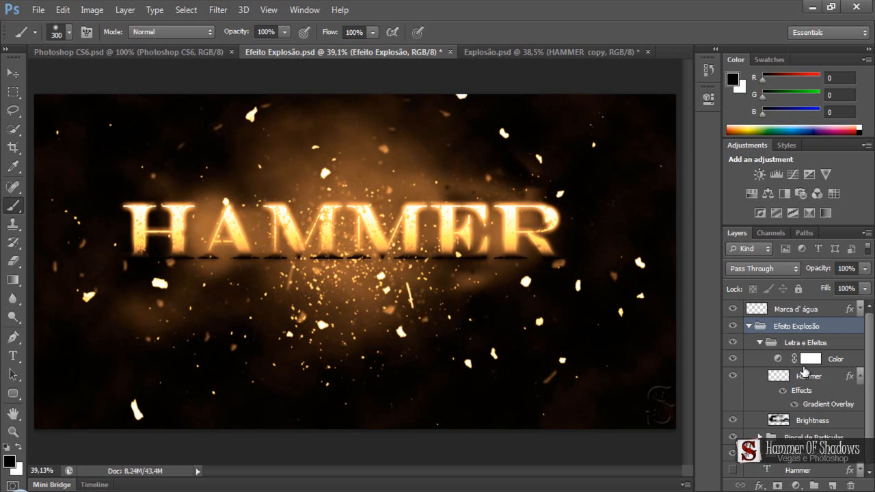